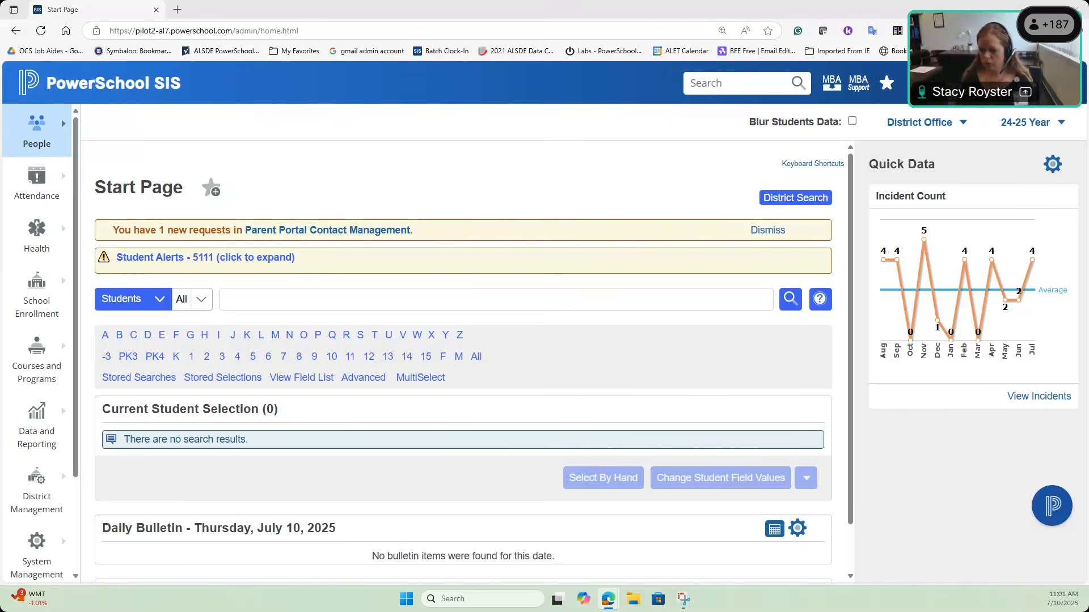
Step: Go to District Management > District Setup and open Student Observation Setup
left_click(45, 501)
left_click(45, 501)
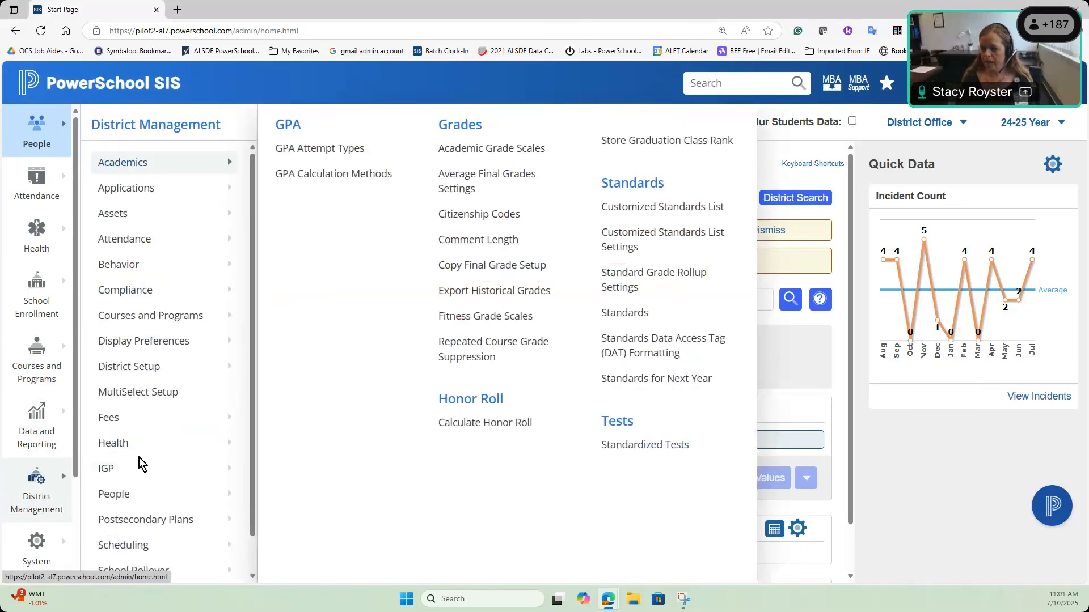
left_click(171, 375)
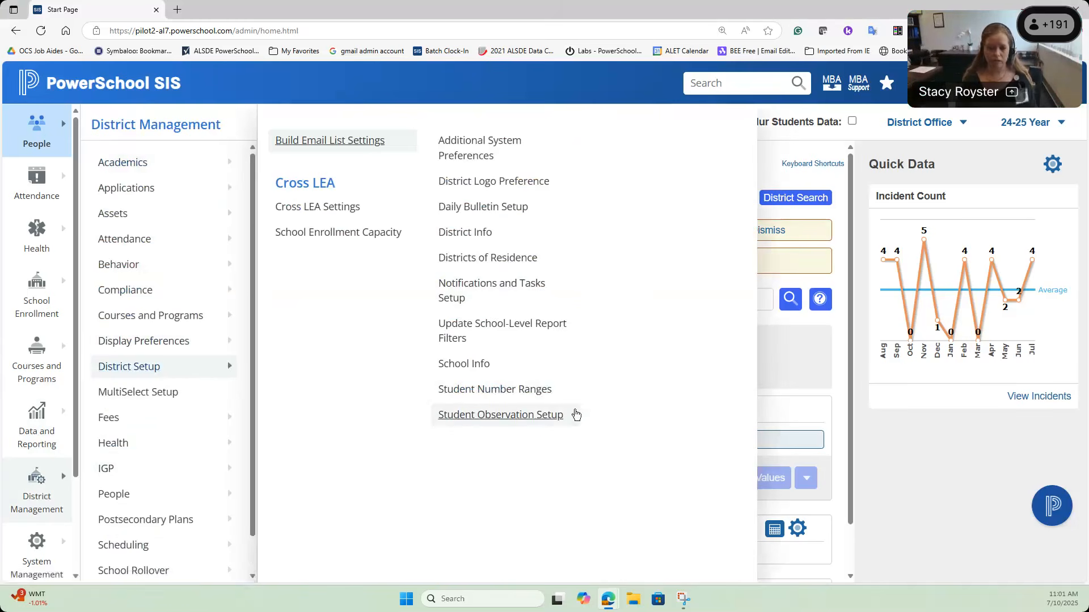
left_click(556, 410)
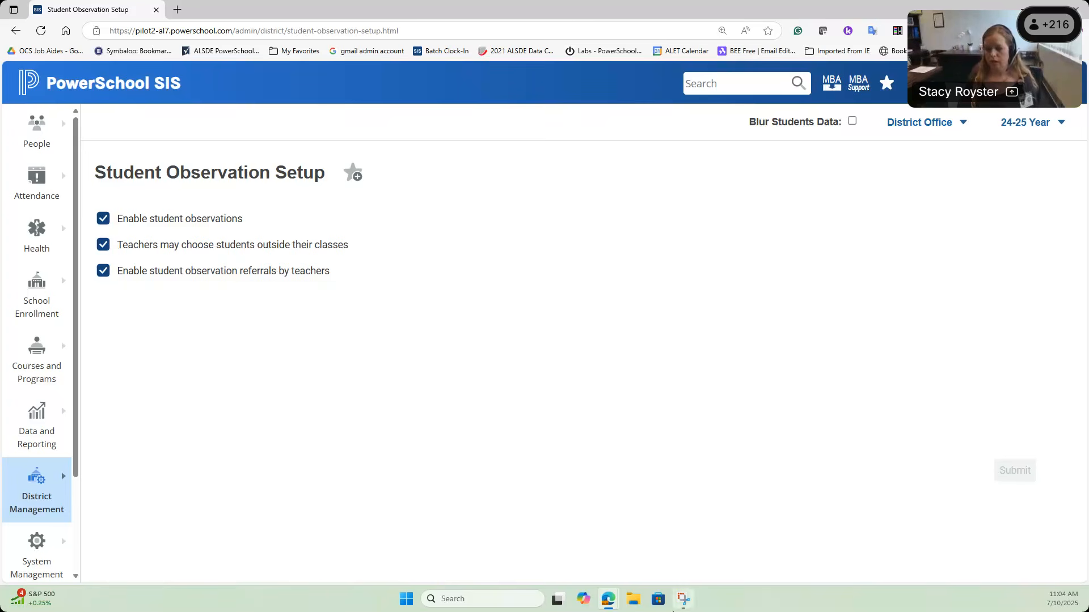
Step: Open the System Management menu from the left navigation
left_click(23, 550)
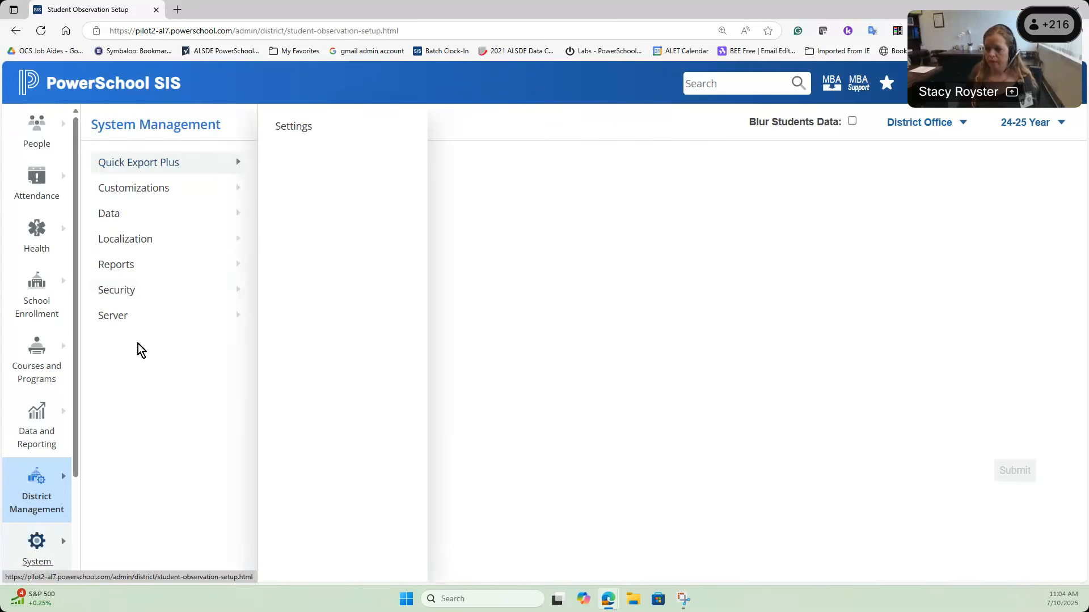
Step: Open Security Groups and select the Discipline Permissions group (group 20) for editing
mouse_move(143, 297)
left_click(667, 202)
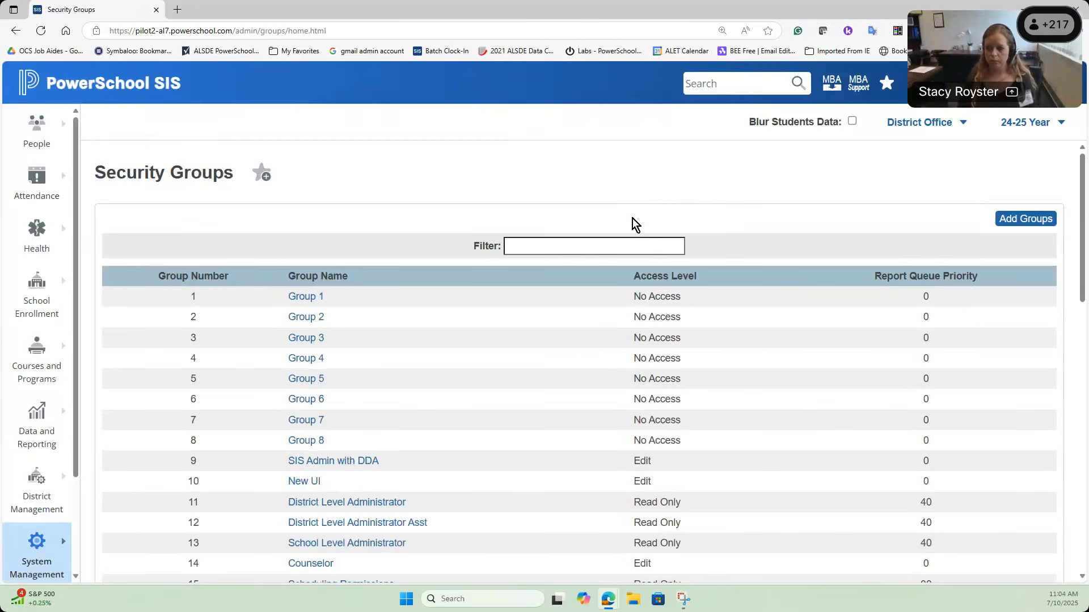
scroll(539, 237, "down", 3)
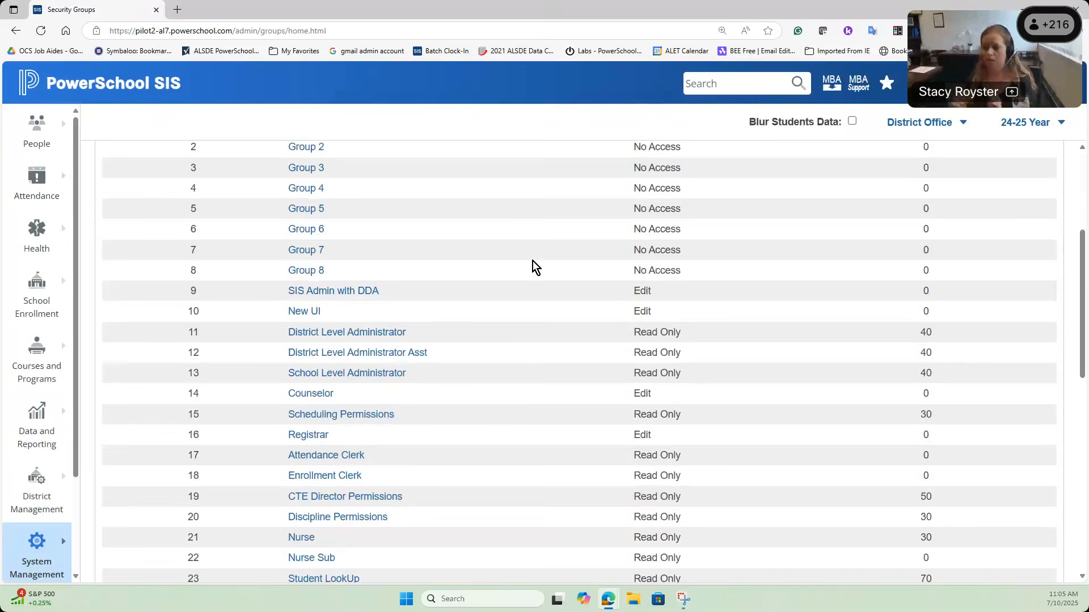
scroll(532, 264, "down", 1)
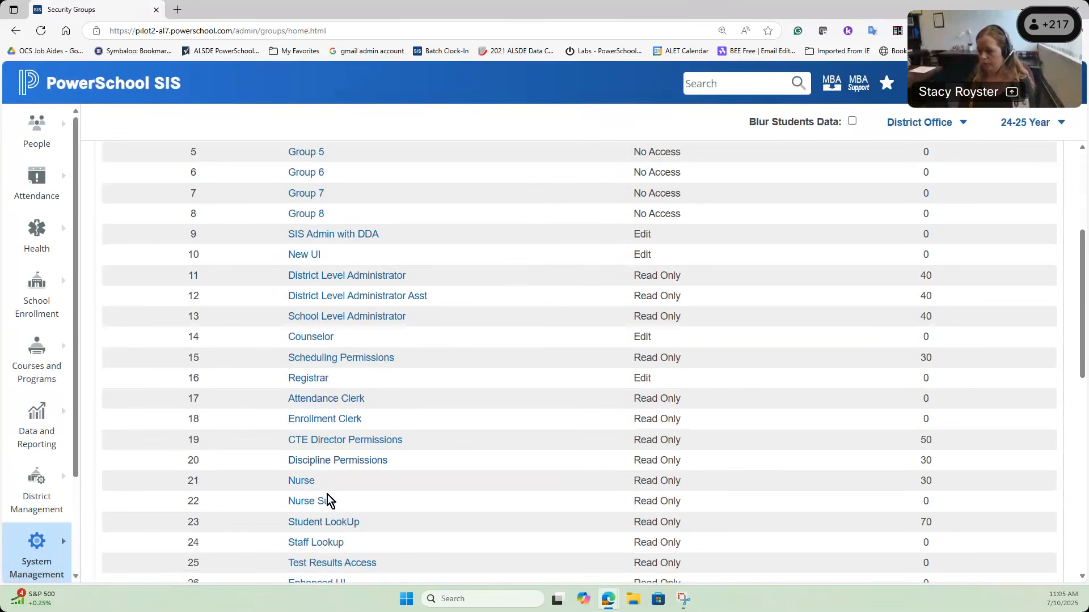
left_click(373, 468)
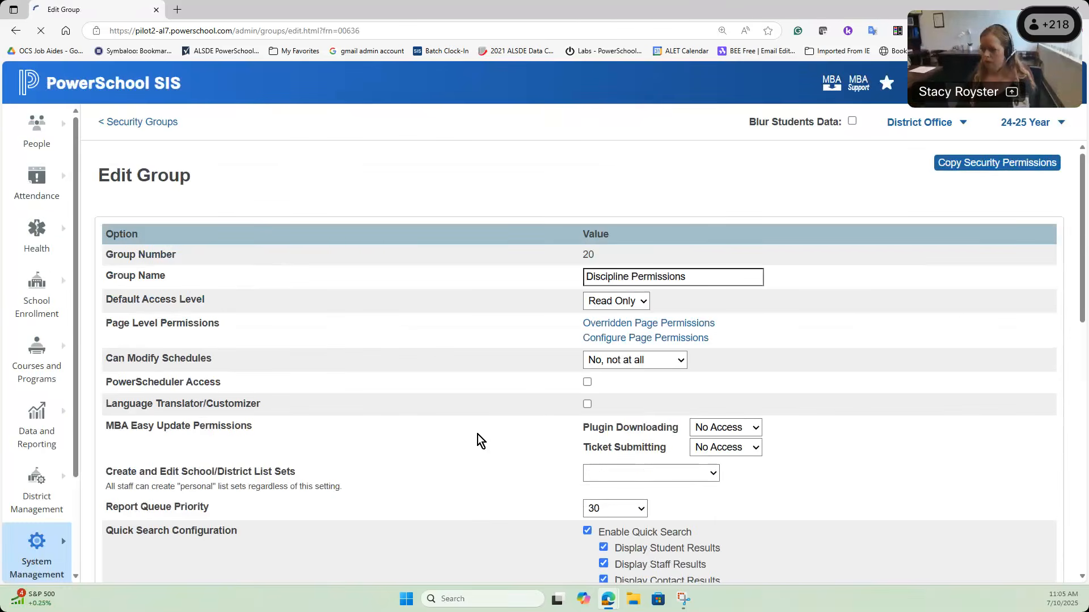
Step: Add Teacher Referral to Discipline Permissions' accessible incident types and submit the group
scroll(471, 382, "down", 5)
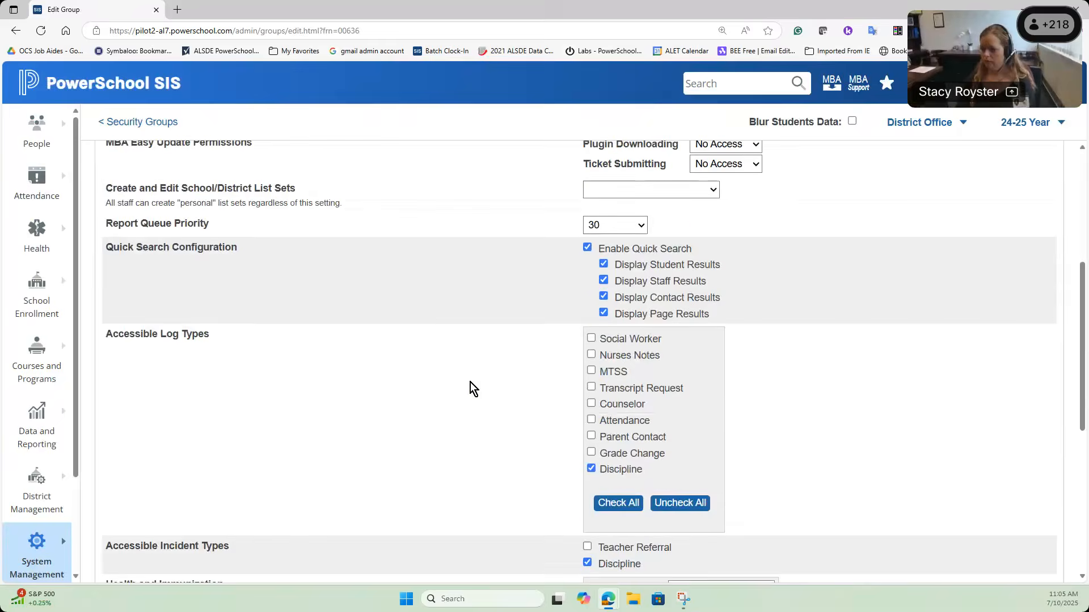
scroll(470, 385, "down", 2)
left_click_drag(105, 435, 237, 431)
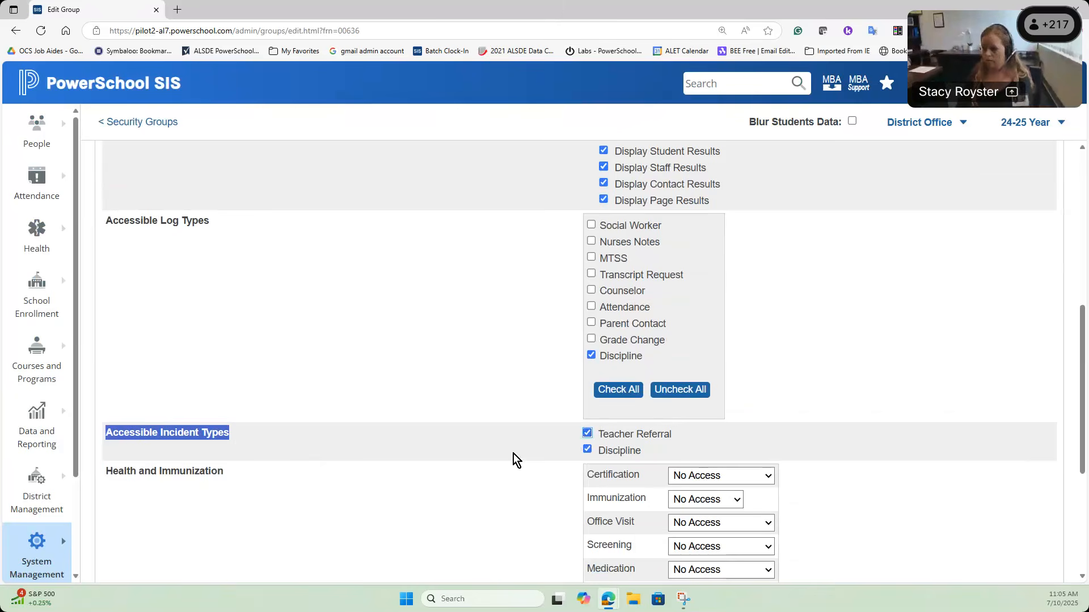
scroll(513, 453, "down", 4)
left_click(1050, 550)
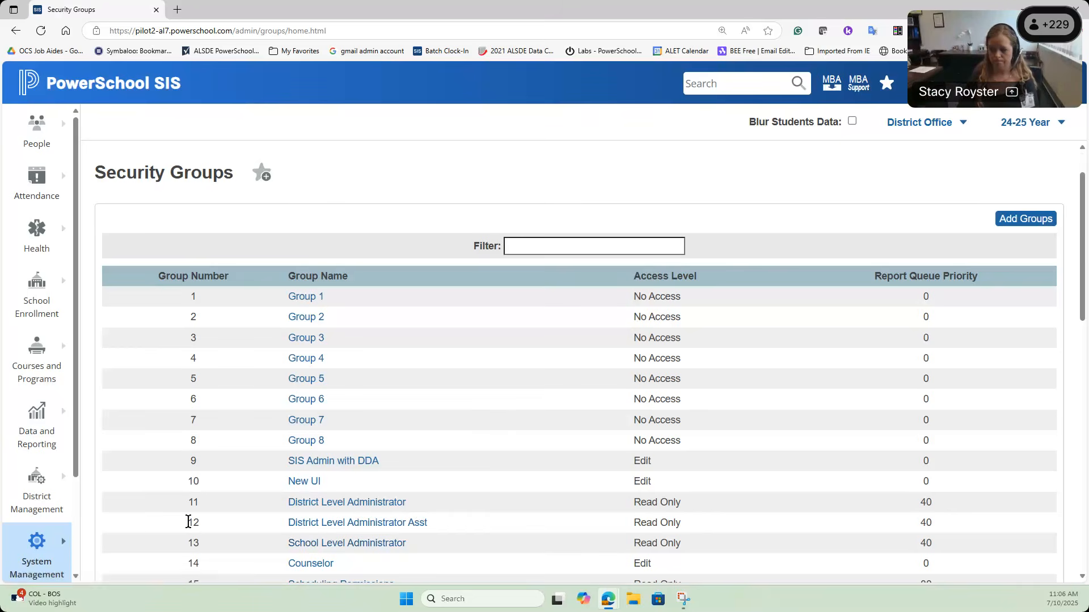
scroll(189, 522, "down", 2)
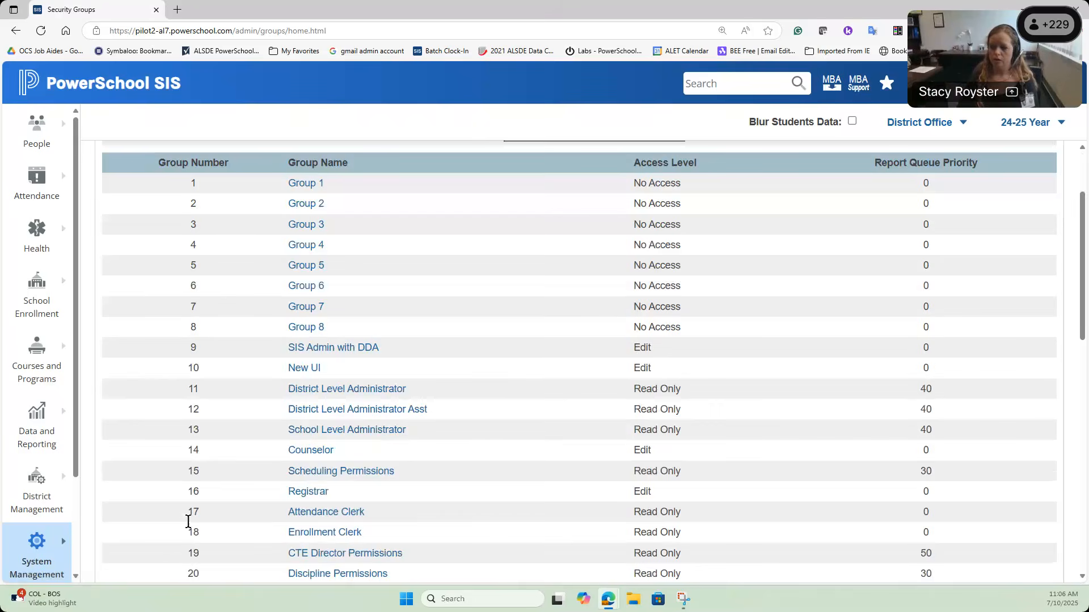
Step: Open Behavior > Incident Codes and Subcodes, expand Local Use action codes and select Detention
left_click(30, 513)
left_click(126, 271)
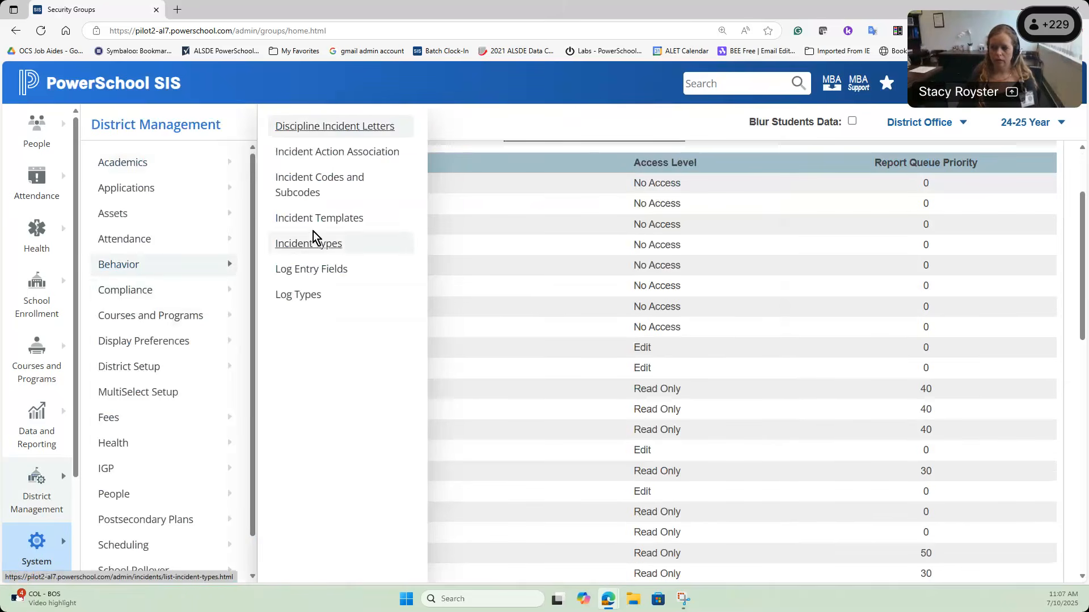
left_click(301, 177)
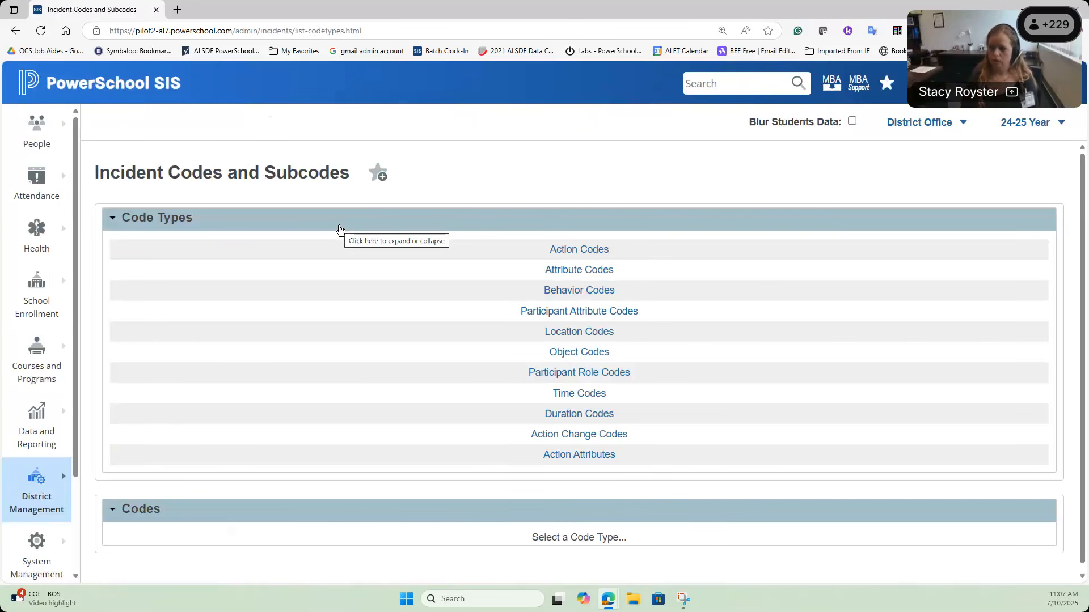
left_click(573, 250)
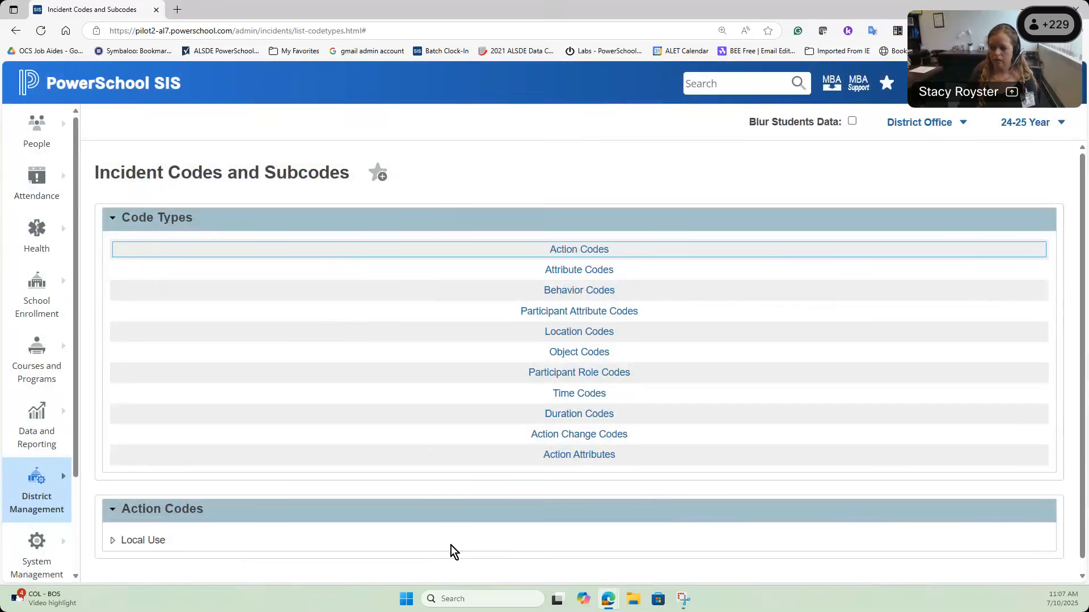
left_click(112, 541)
scroll(362, 479, "down", 4)
scroll(365, 475, "down", 3)
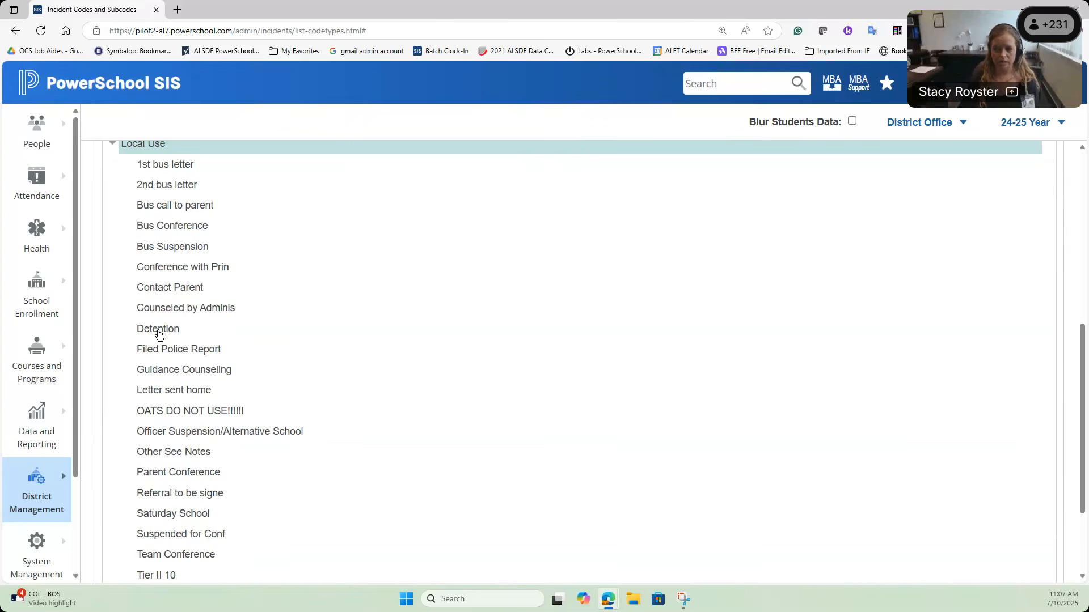
left_click(176, 334)
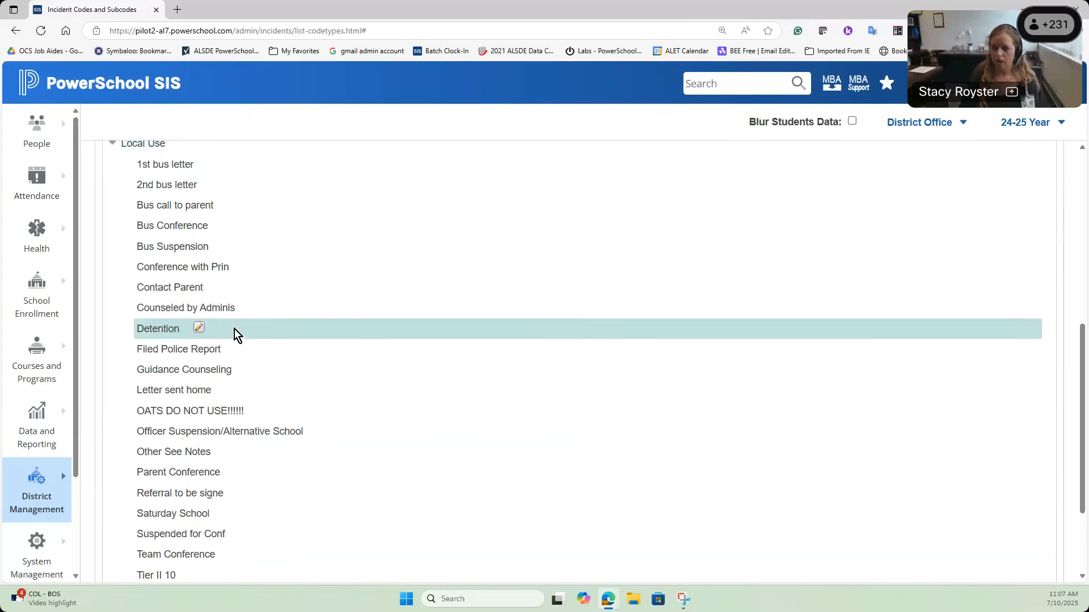
Step: Change the Detention subcode's state report code from DET to S99
left_click(201, 330)
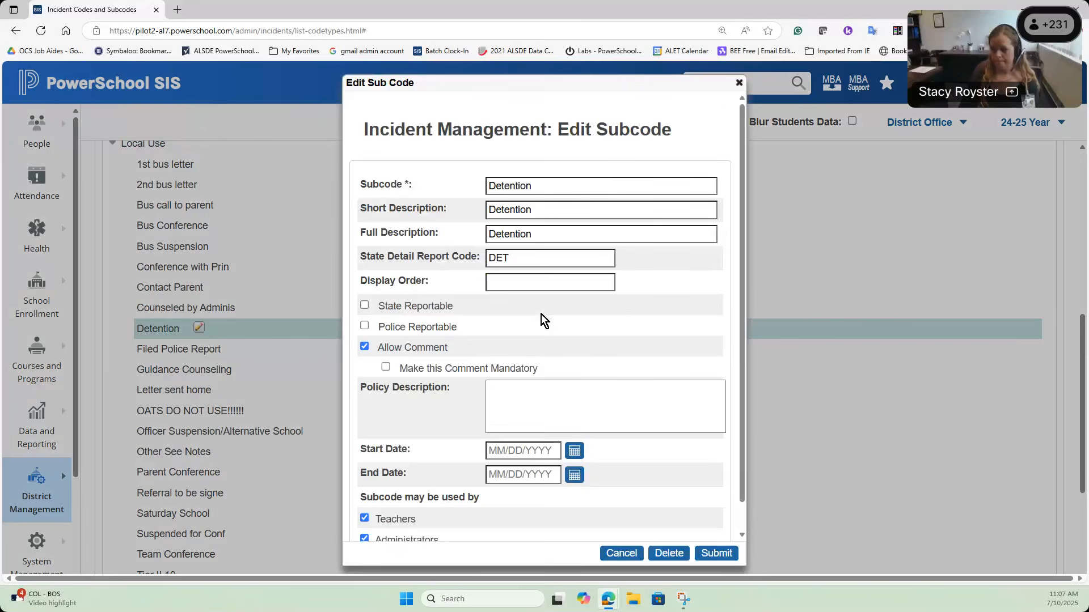
double_click(542, 258)
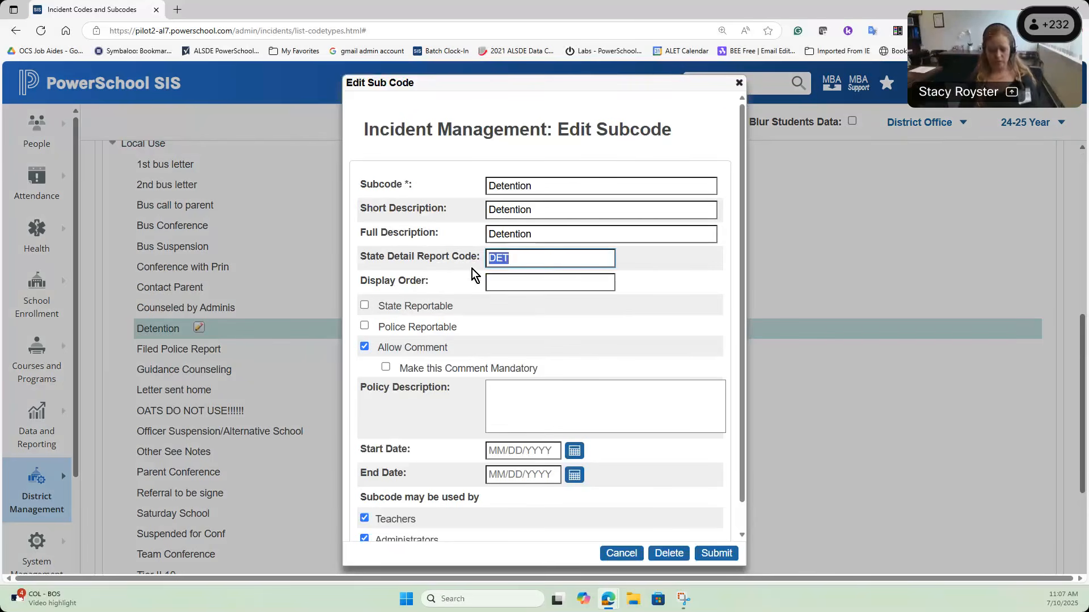
type("S99")
left_click(569, 307)
scroll(567, 301, "down", 1)
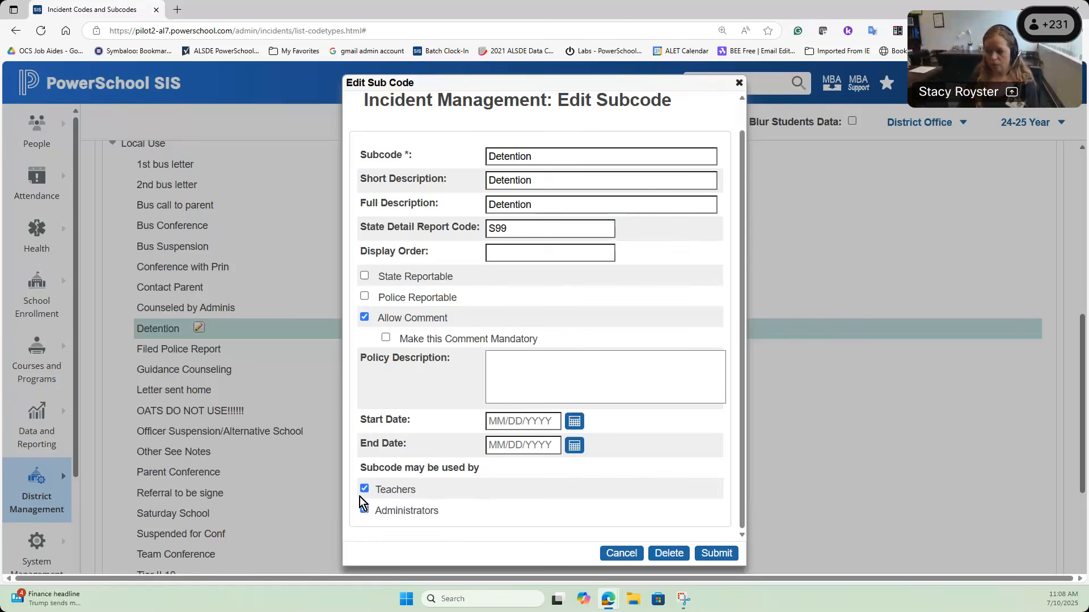
Step: Submit the Detention subcode changes and scroll the Action Codes list down to the Legend
left_click(722, 552)
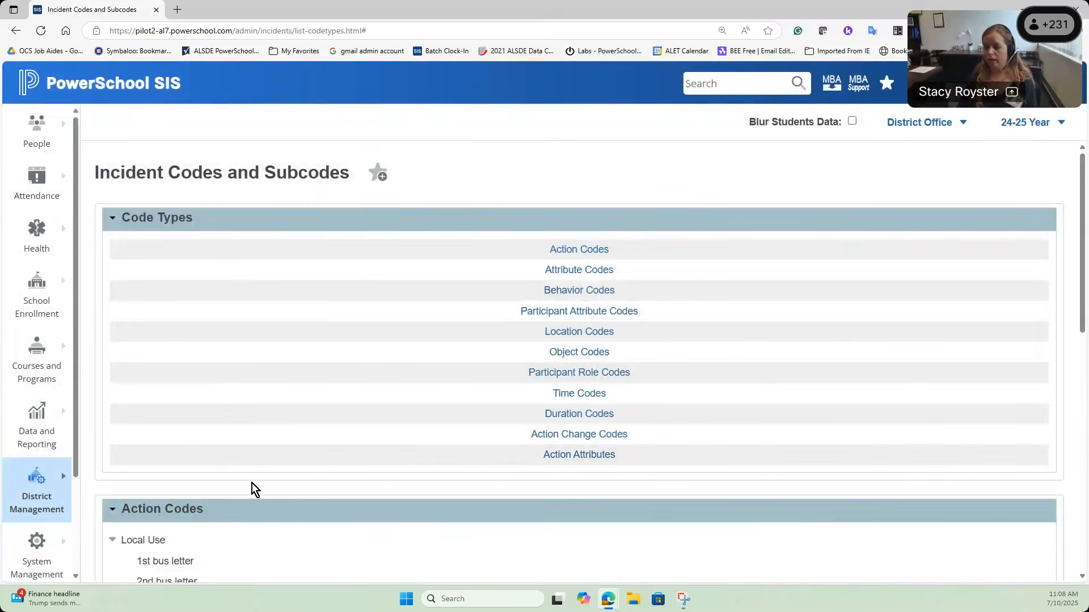
scroll(253, 484, "down", 5)
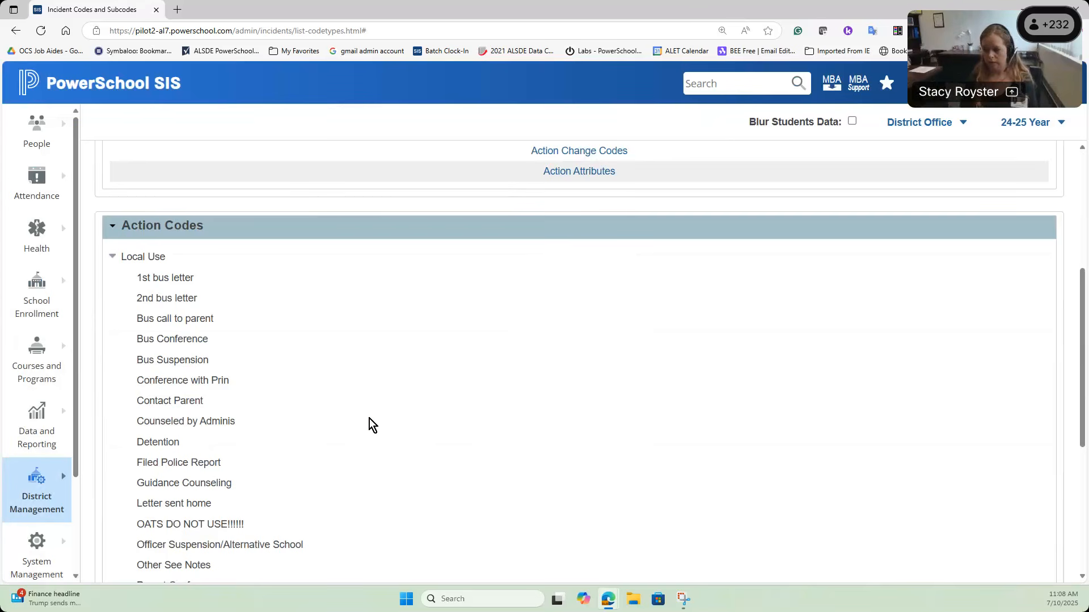
scroll(373, 393, "down", 5)
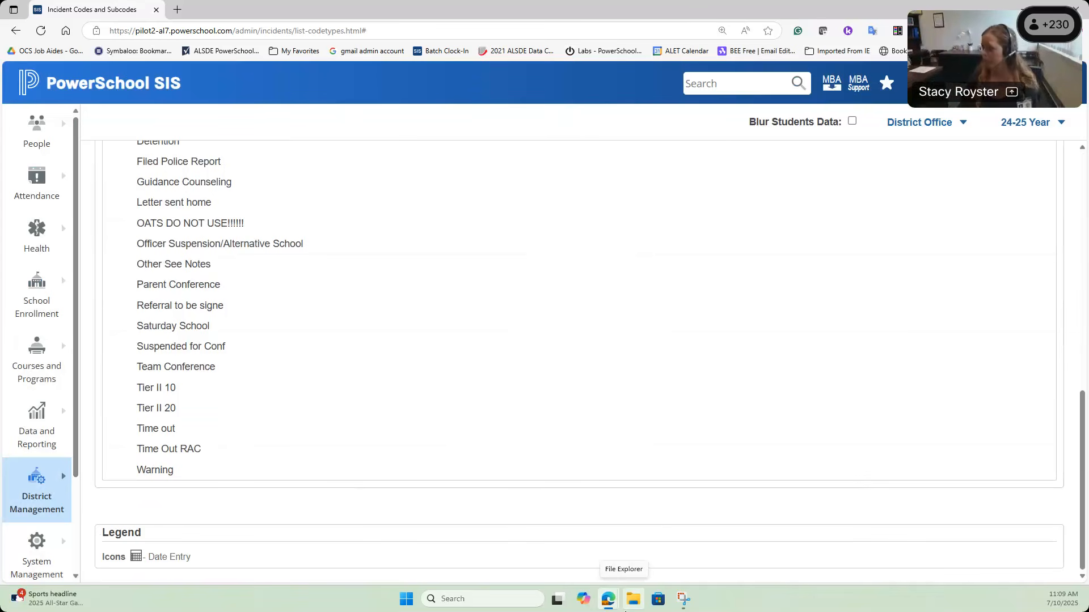
Step: Switch to the PowerTeacher window and sign in with the teacher's username and password
left_click(1053, 31)
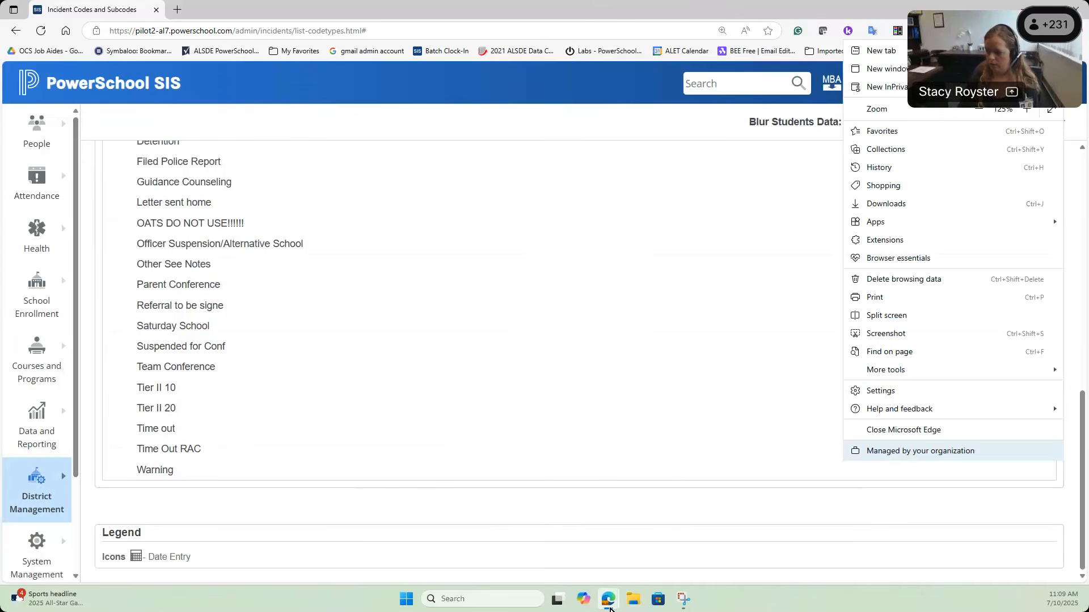
left_click(609, 599)
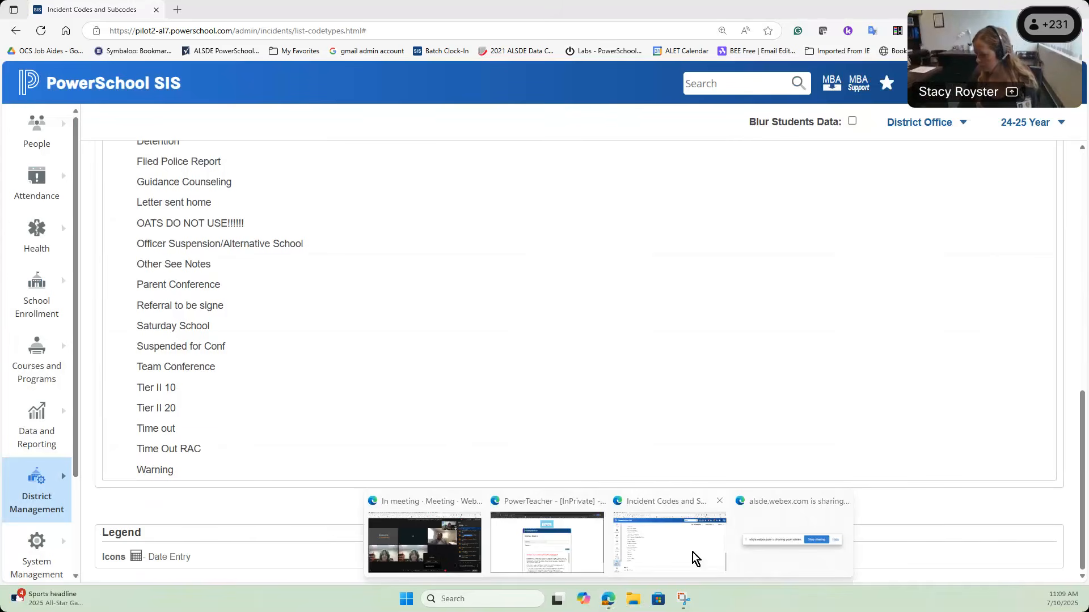
left_click(580, 551)
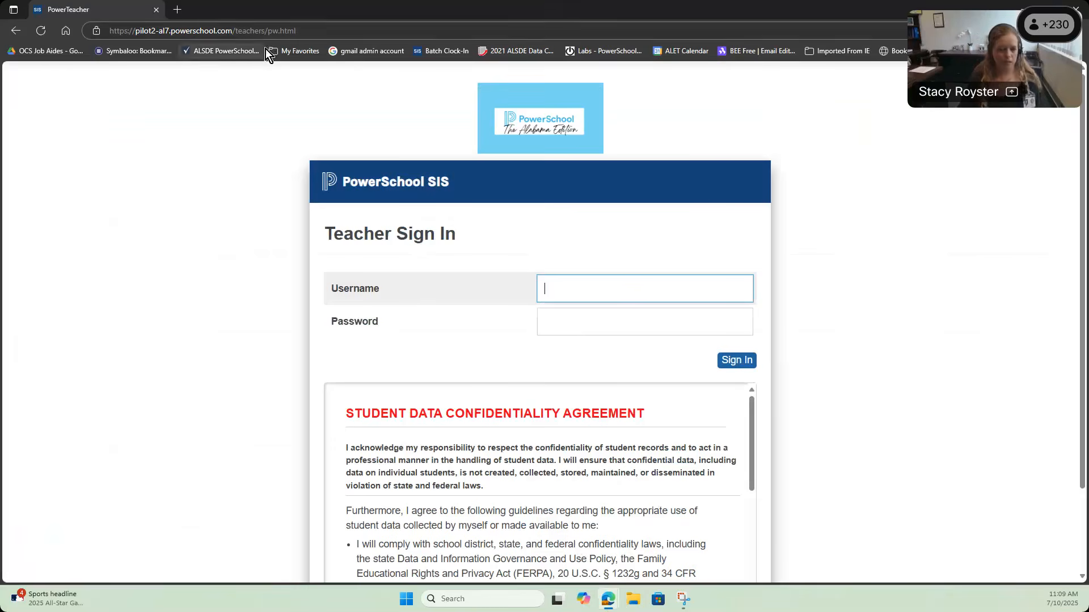
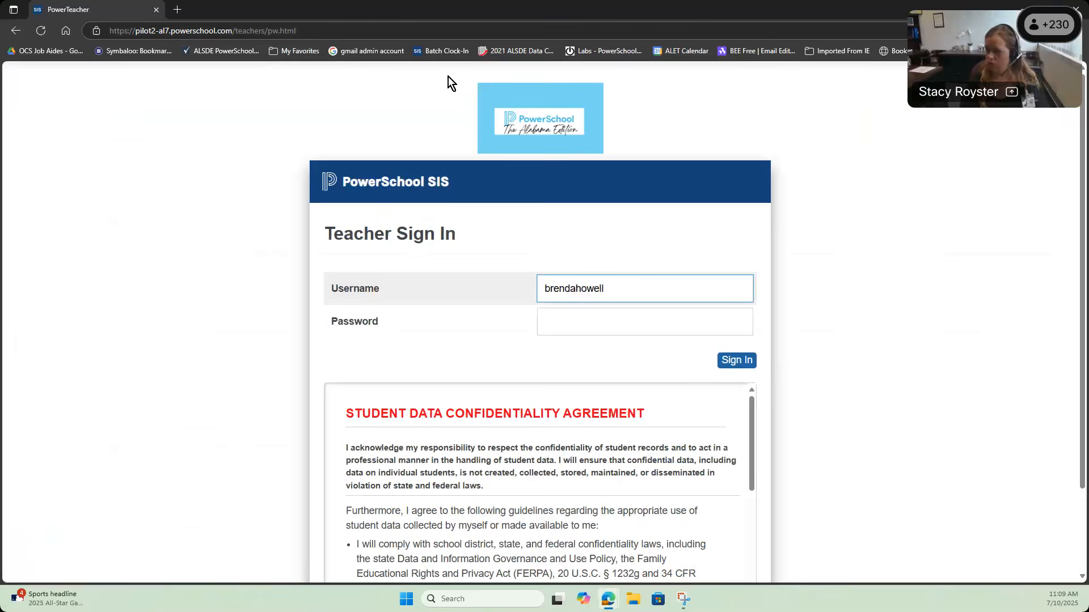
left_click(671, 319)
type("*************")
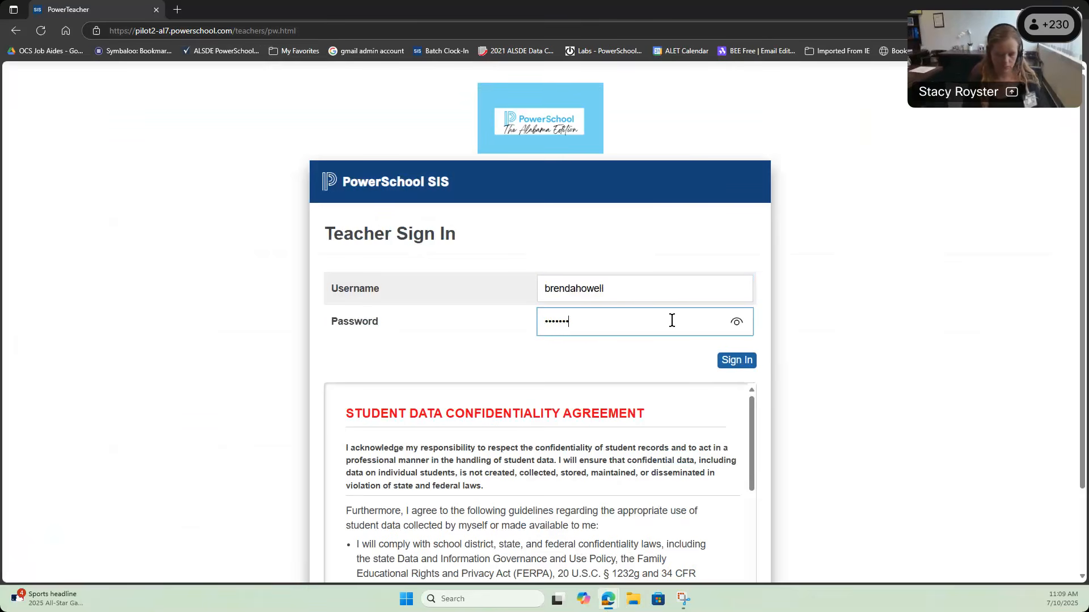
key("Return")
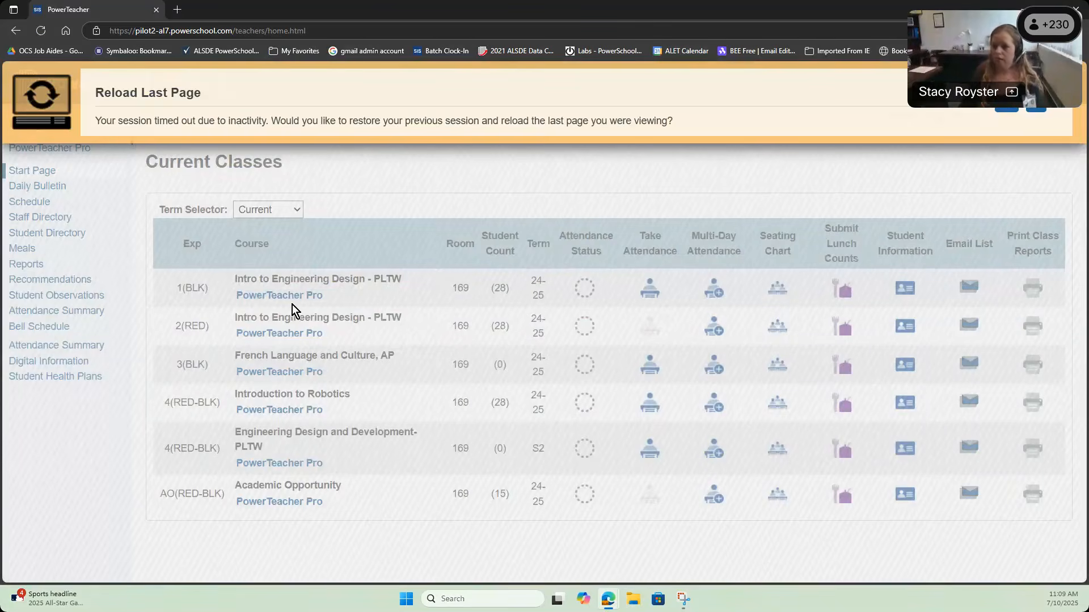
Step: Dismiss the reload prompt and open the Student Observations and Referrals page
left_click(1046, 108)
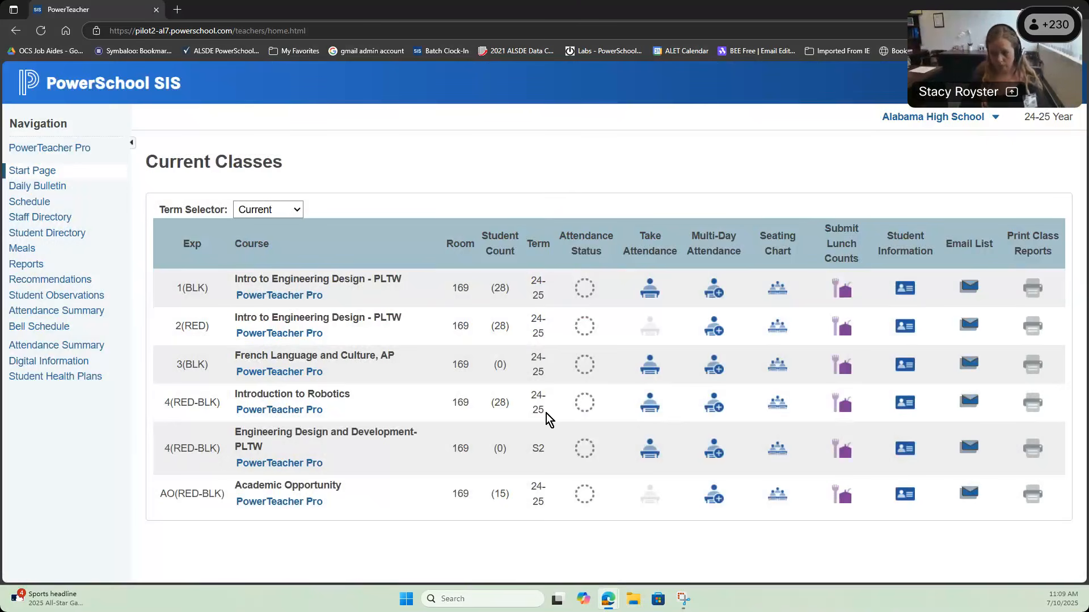
left_click(64, 297)
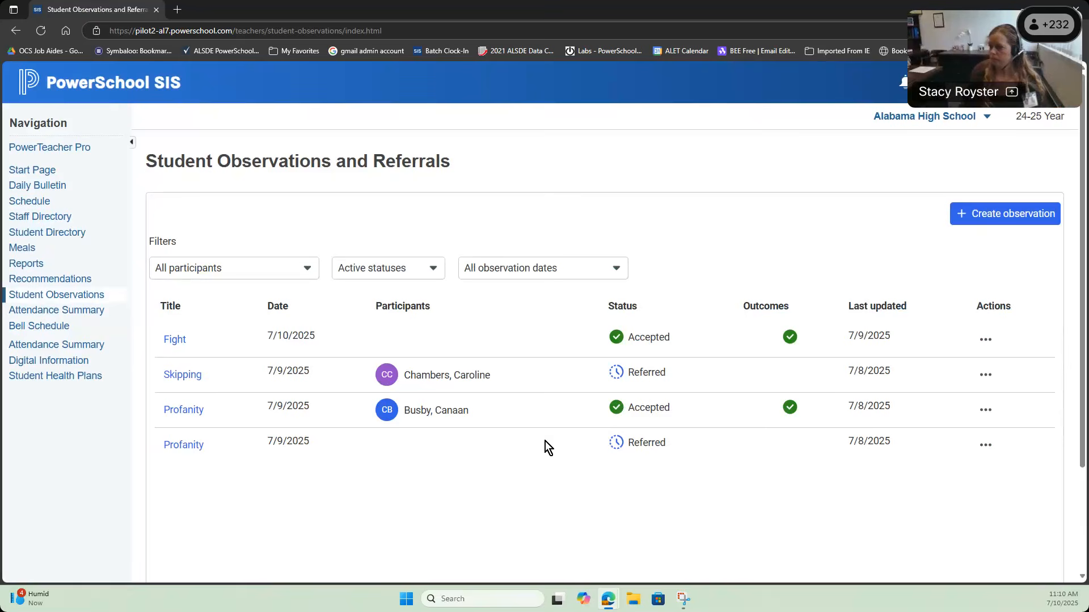
Step: Start a new observation as My student and choose the grade 12 student found by surname search
left_click(1007, 213)
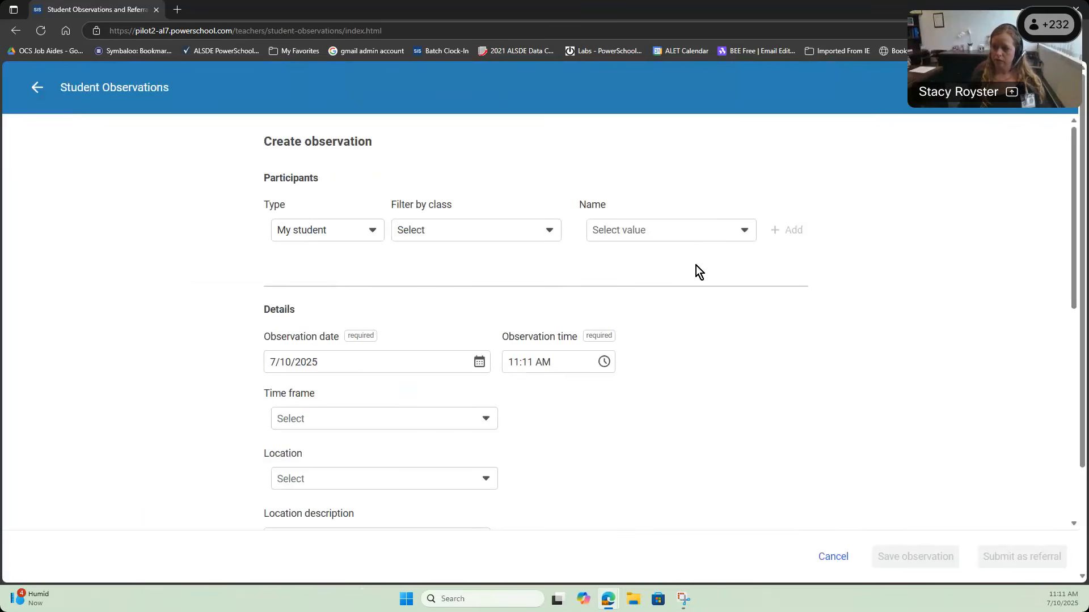
left_click(353, 235)
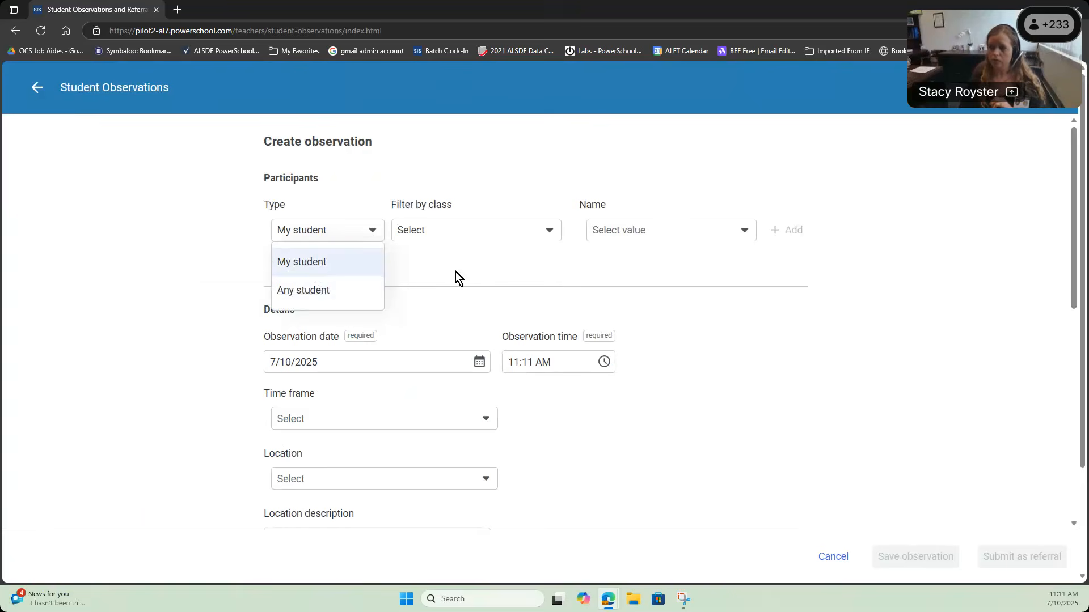
left_click(352, 263)
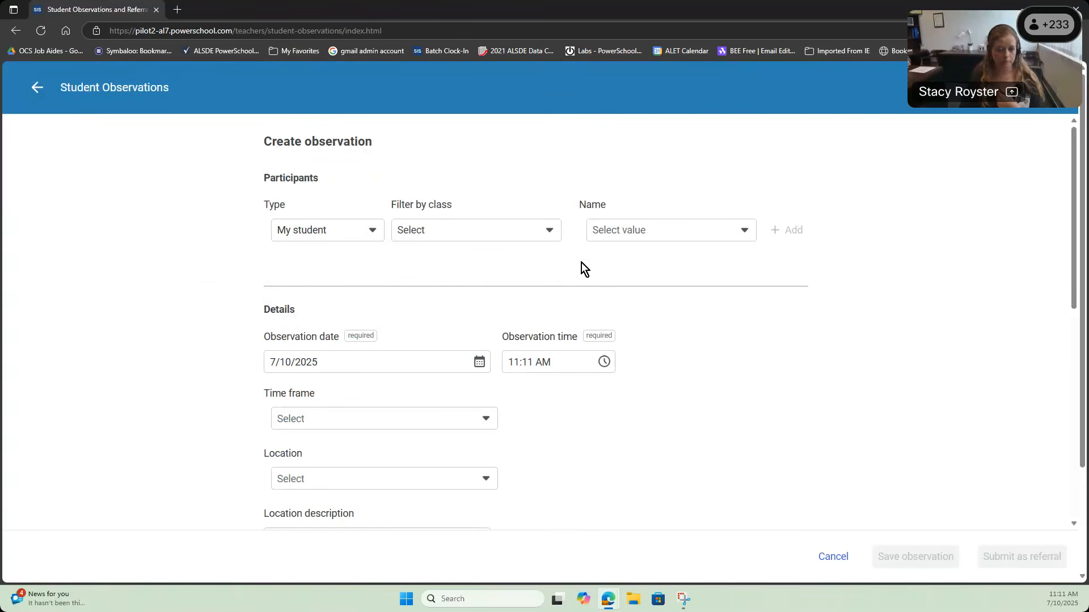
left_click(552, 233)
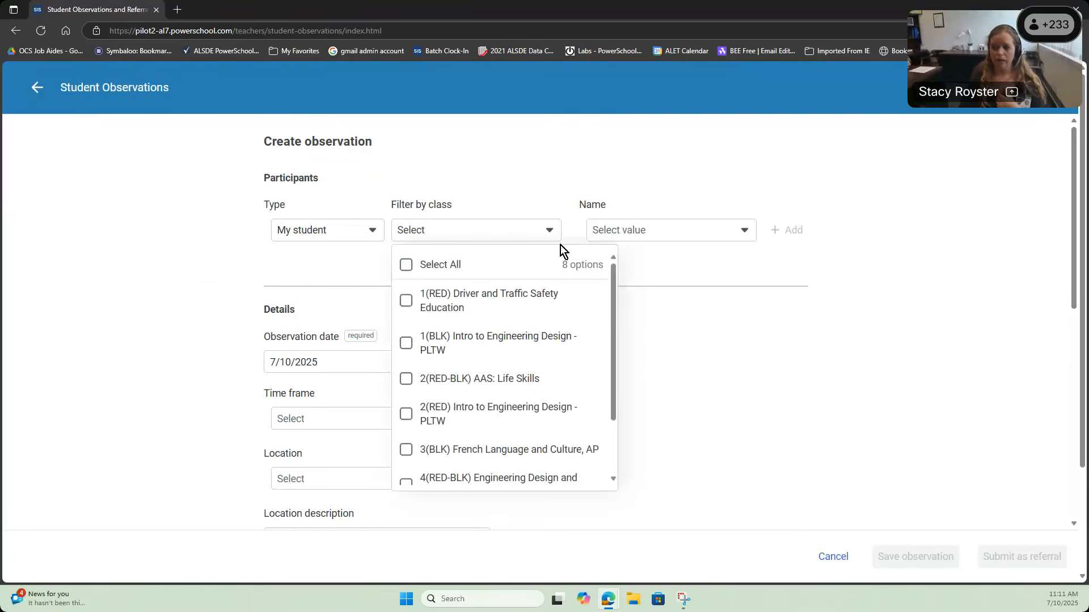
left_click(738, 237)
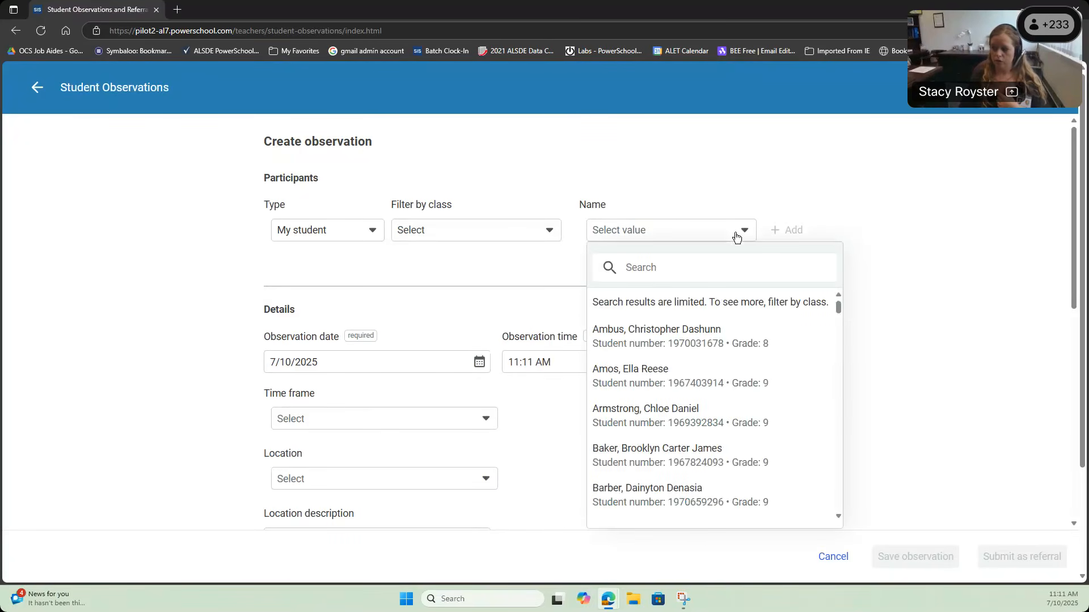
scroll(652, 363, "down", 5)
scroll(649, 340, "up", 5)
type("mouse")
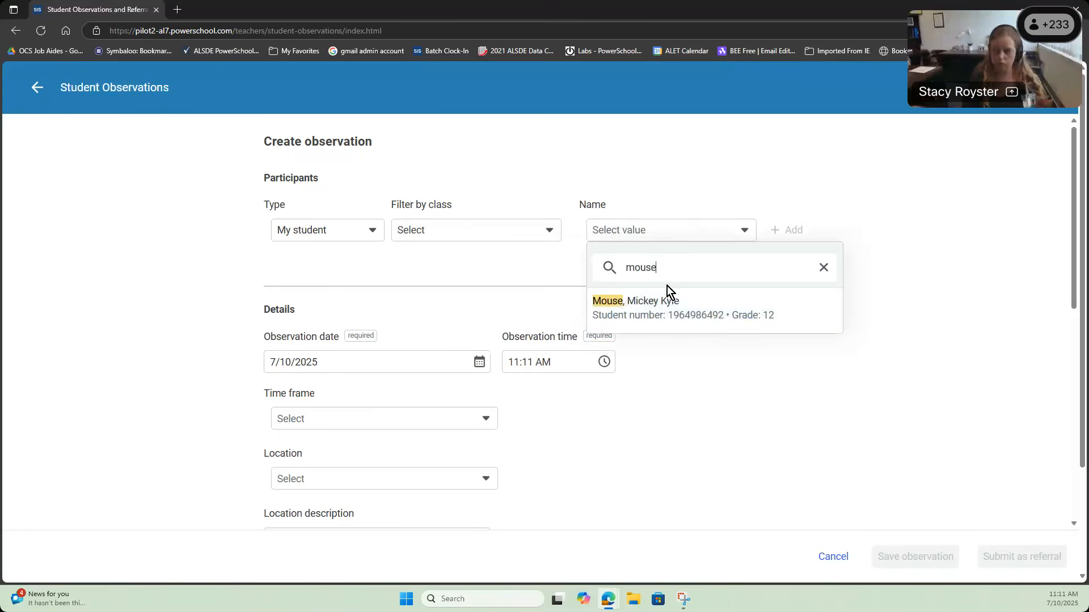
left_click(644, 304)
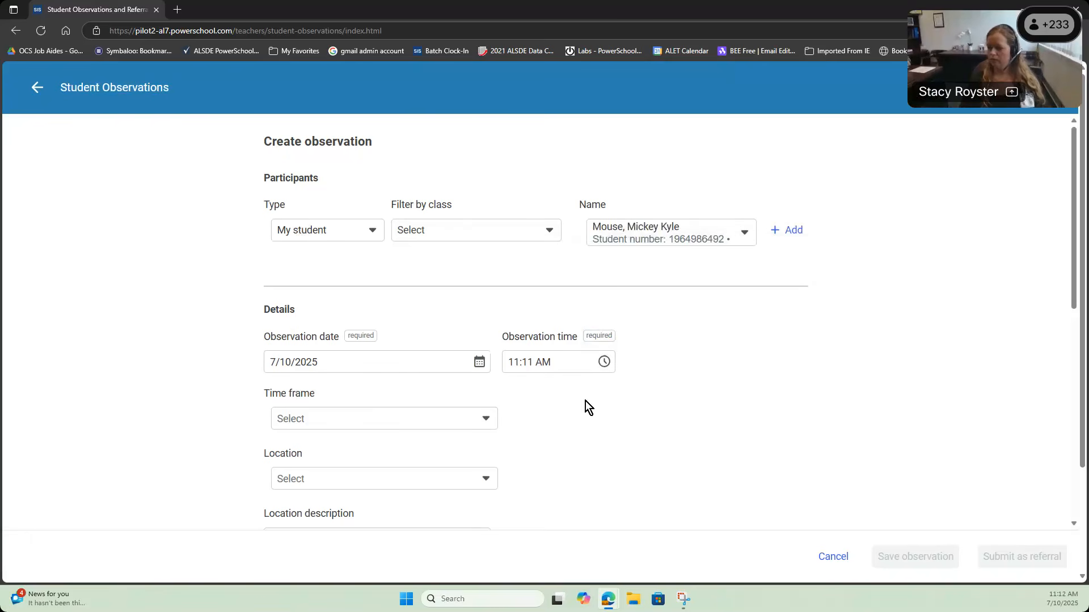
Step: Set the observation's location to On Campus with the comment '3rd period'
scroll(567, 391, "down", 2)
scroll(488, 428, "down", 3)
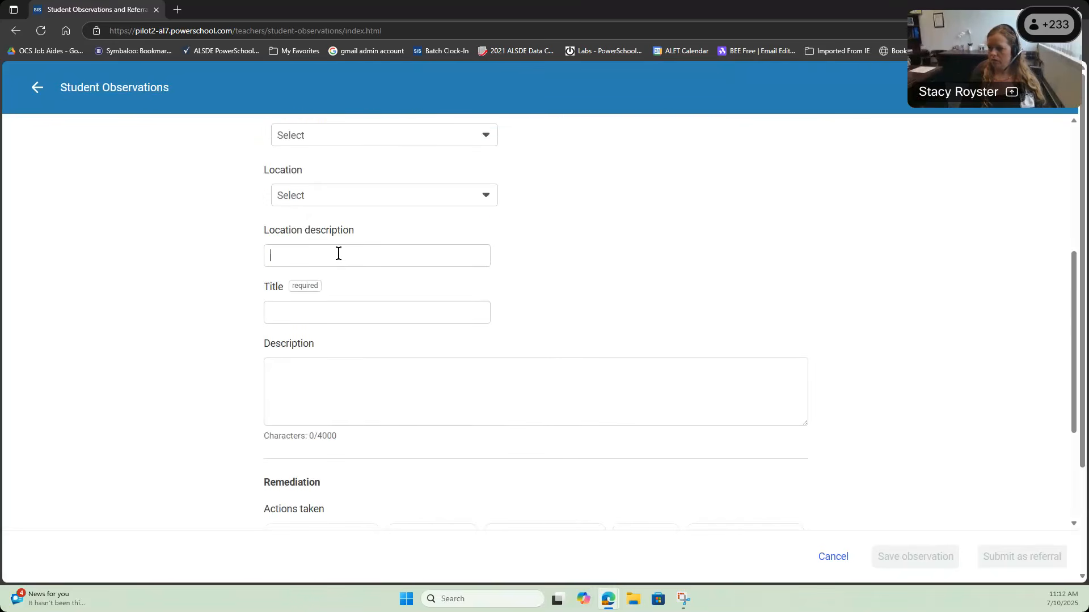
left_click(355, 199)
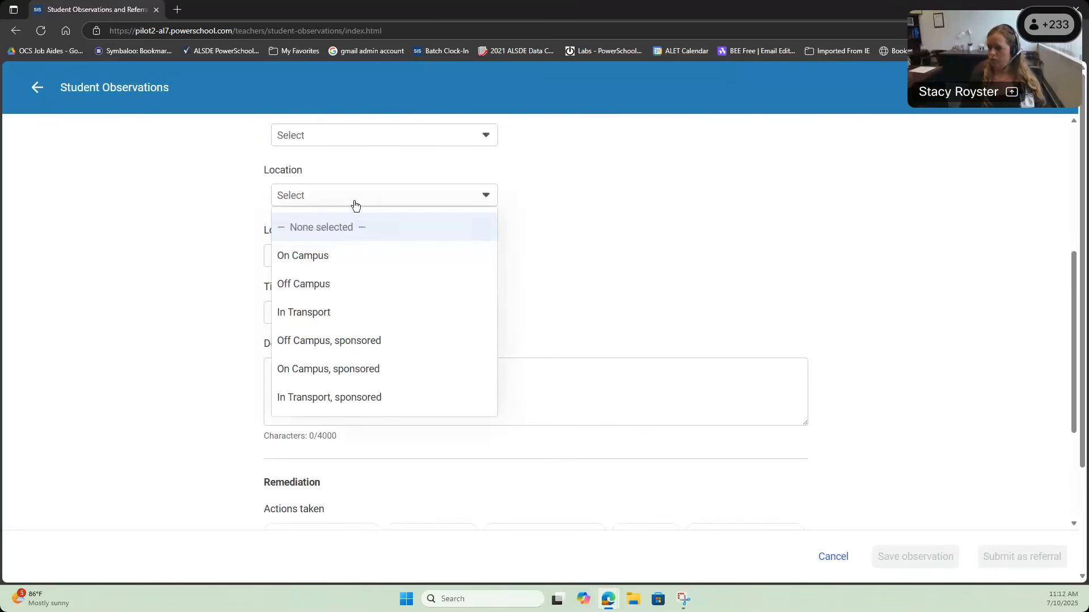
left_click(348, 264)
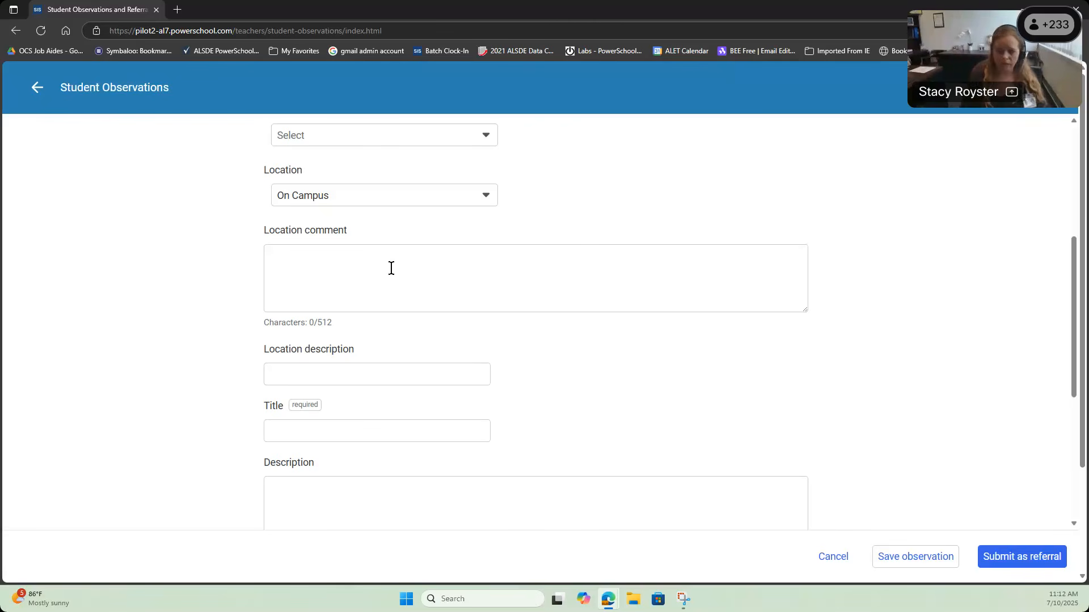
type("3")
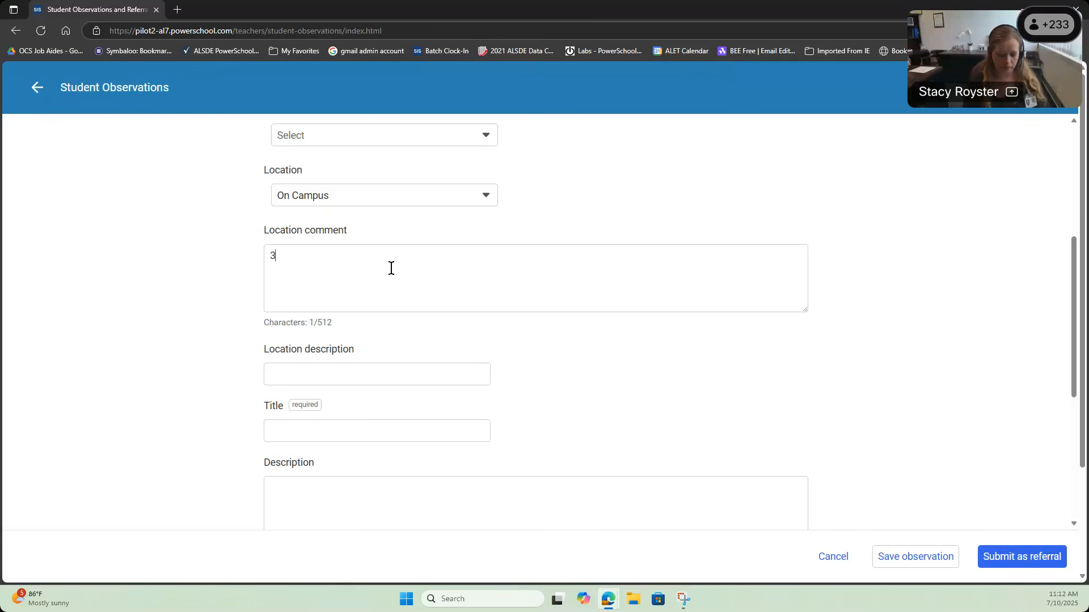
type("rd period")
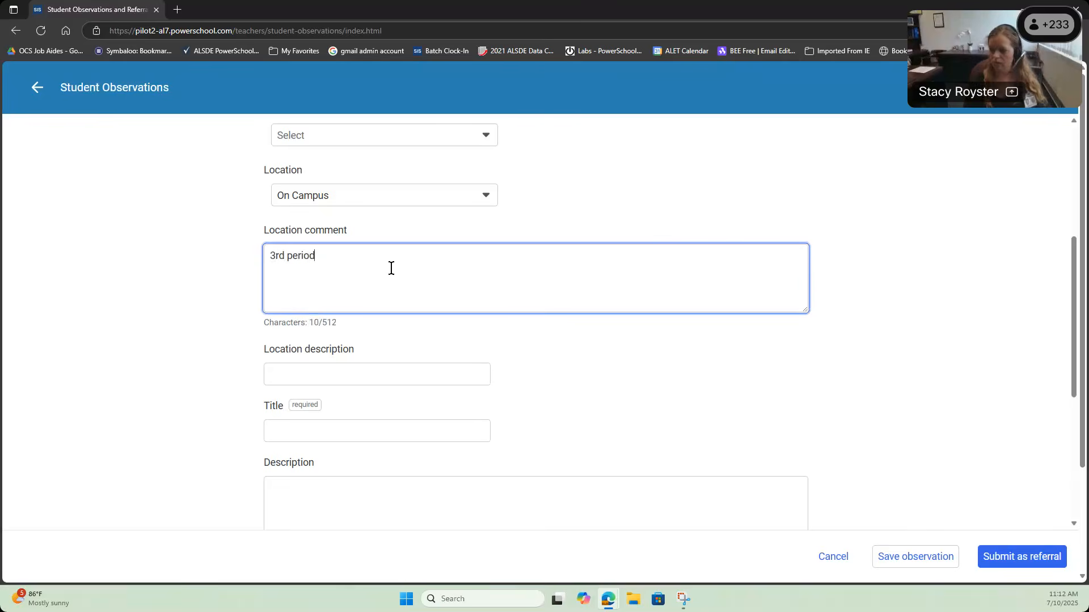
Step: Enter the title 'Inattentative' and a description saying the student wasn't paying attention and was spoken to
scroll(391, 267, "down", 2)
left_click(369, 317)
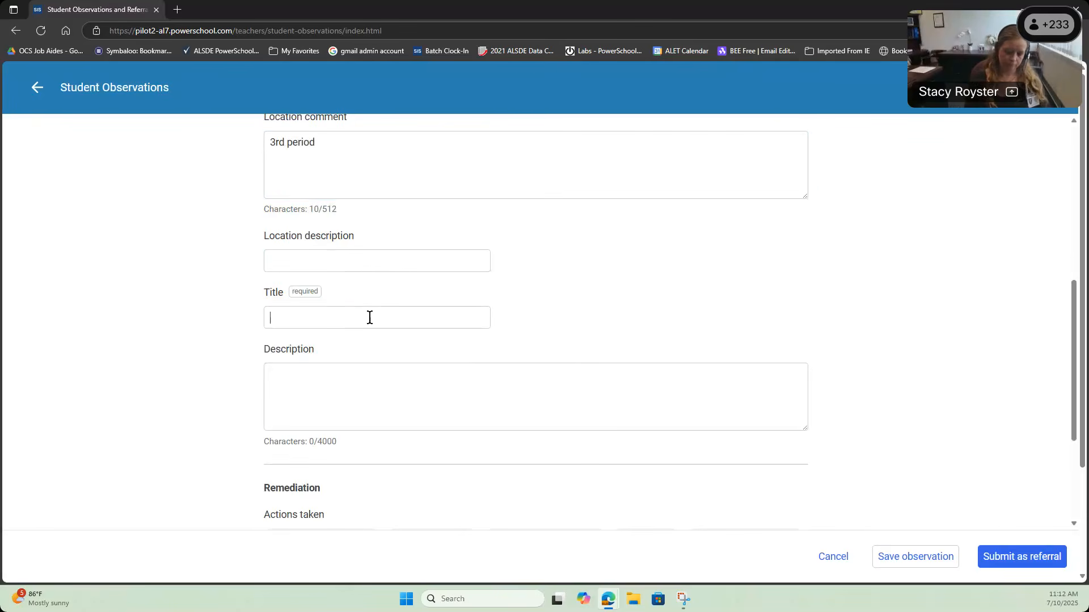
type("Inattent")
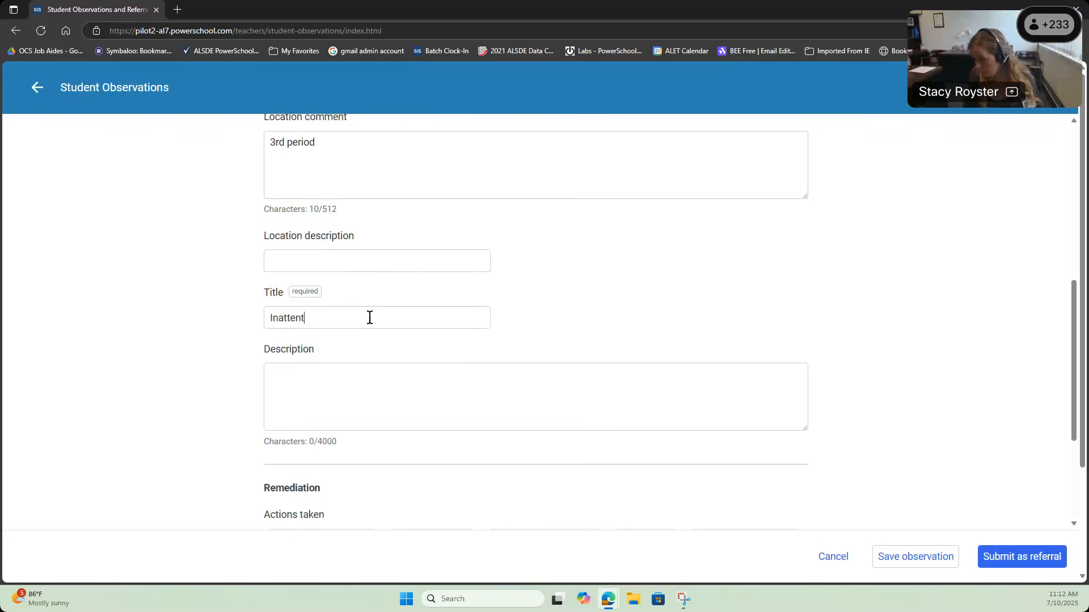
key("BackSpace")
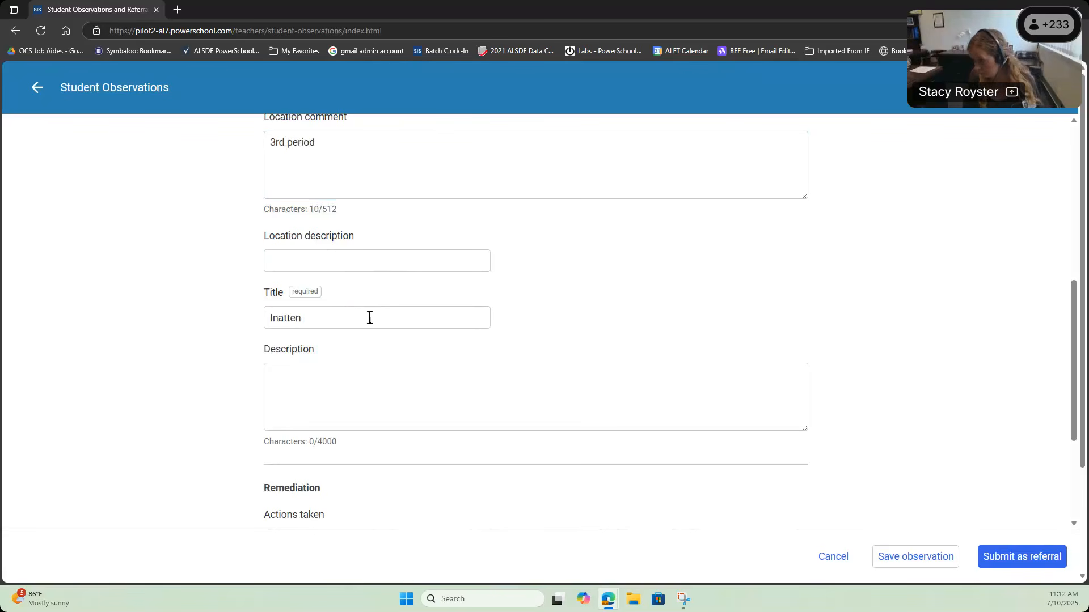
type("tative")
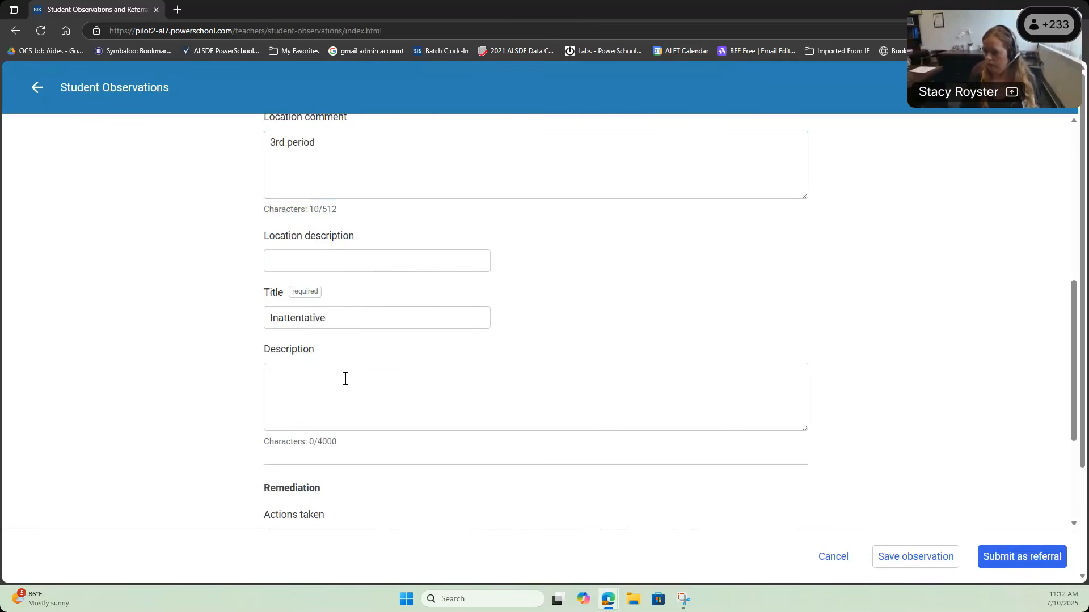
type("Mic")
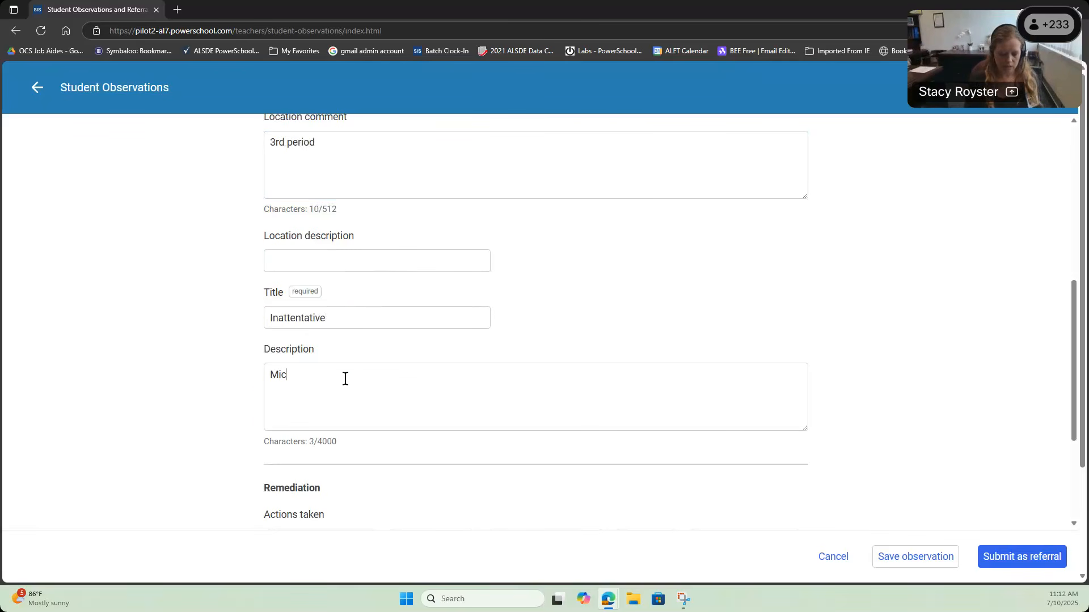
type("key was not payingatttention today and I ")
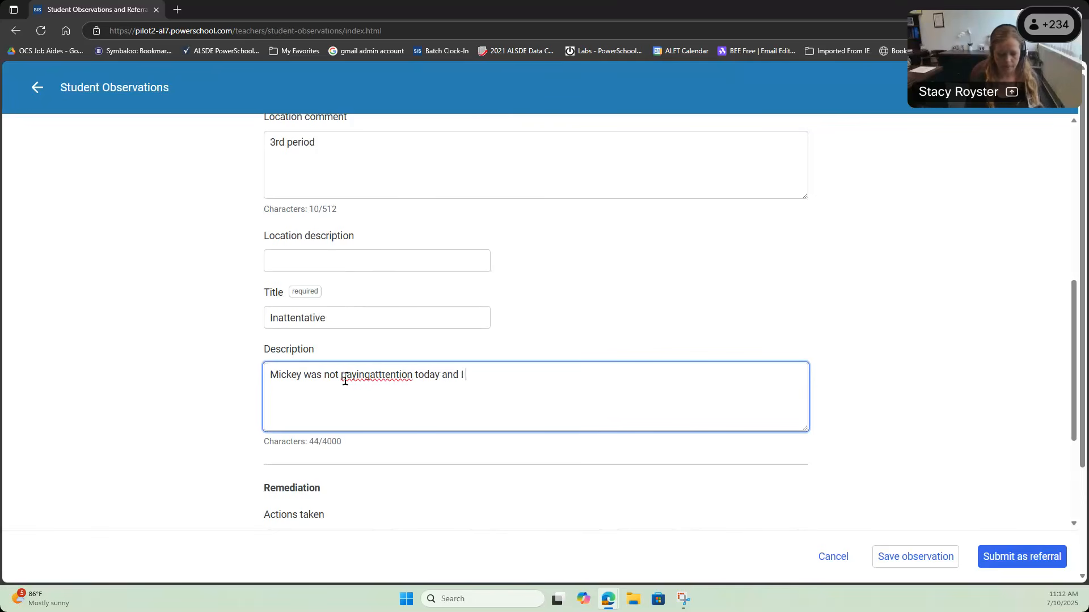
type("discussed it with him/")
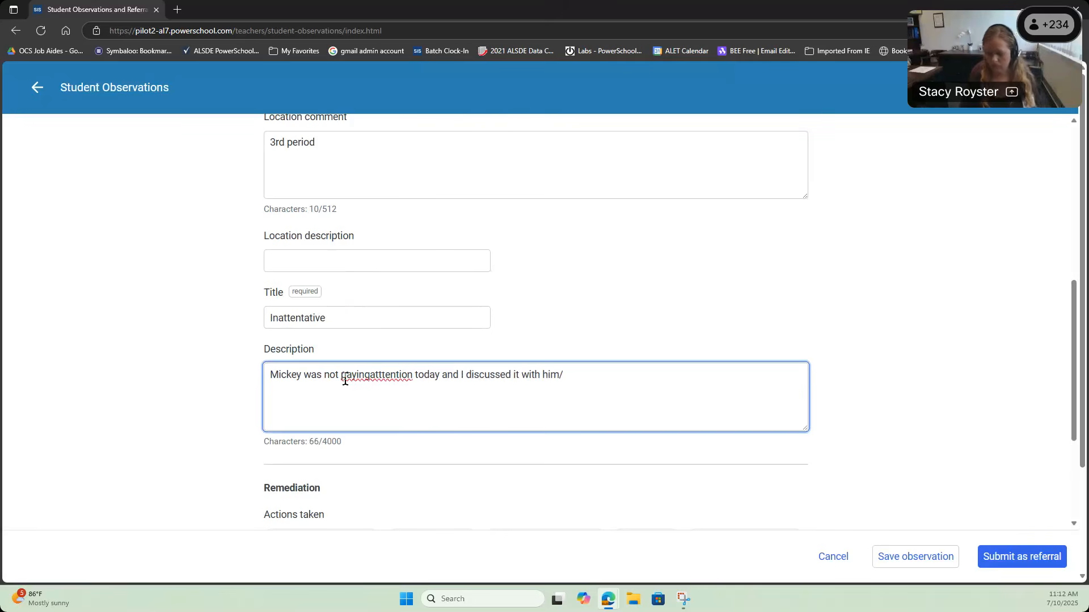
key("BackSpace")
type(".")
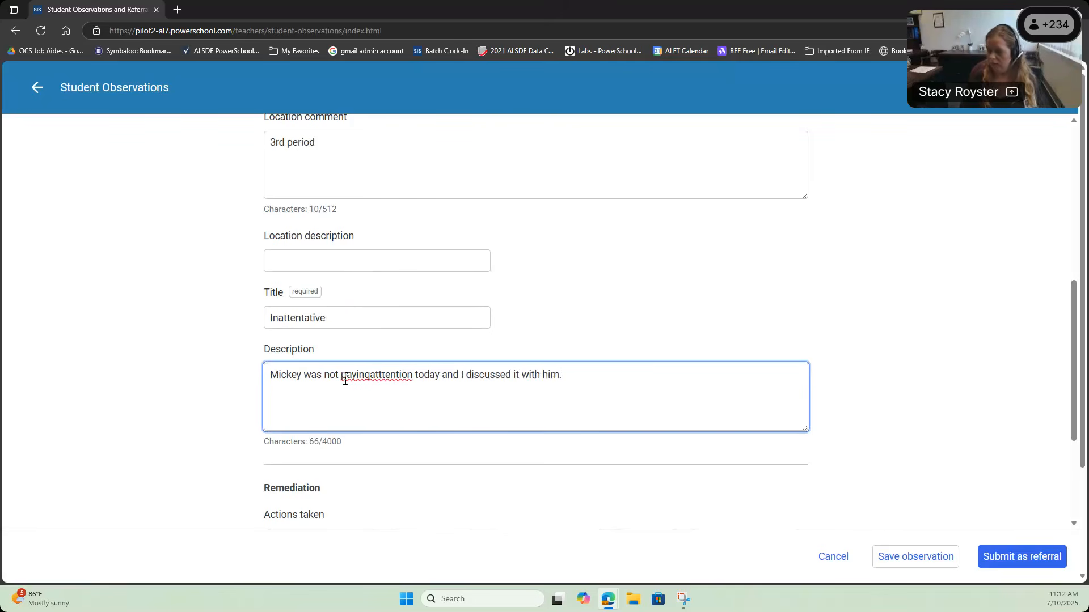
Step: Separate 'paying' from the next word and correct 'atttention' to 'attention' via spelling suggestions
left_click(370, 375)
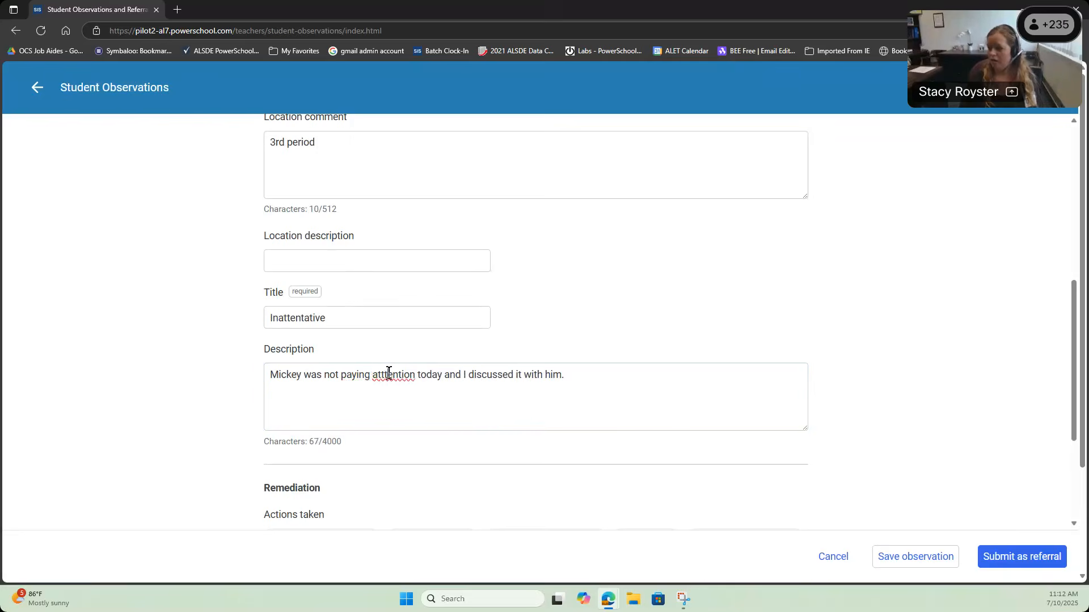
right_click(397, 376)
left_click(429, 207)
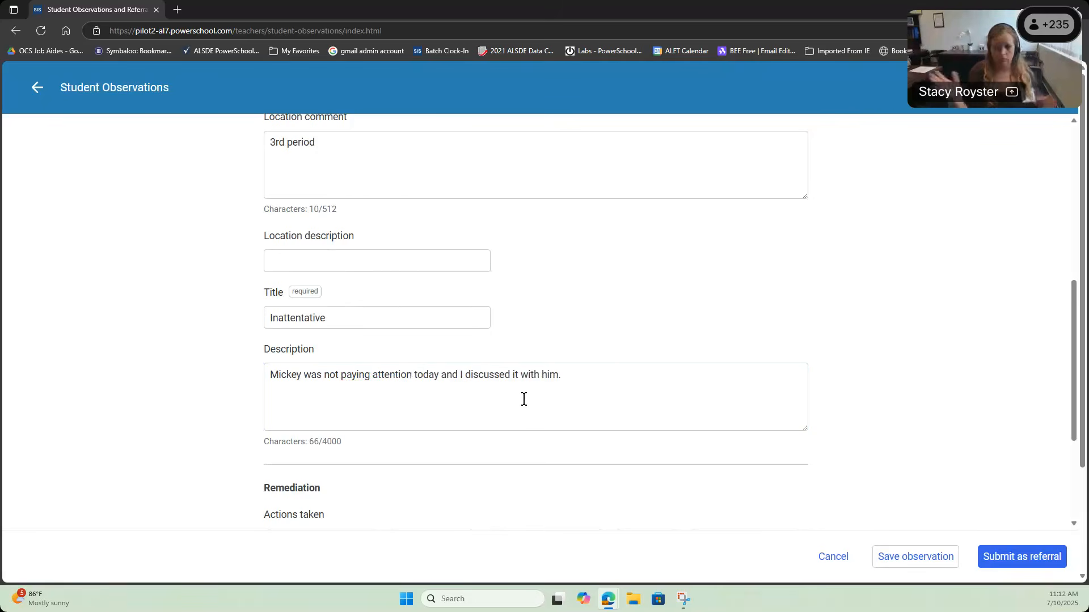
Step: Save the Inattentative observation without referring it
scroll(527, 397, "down", 2)
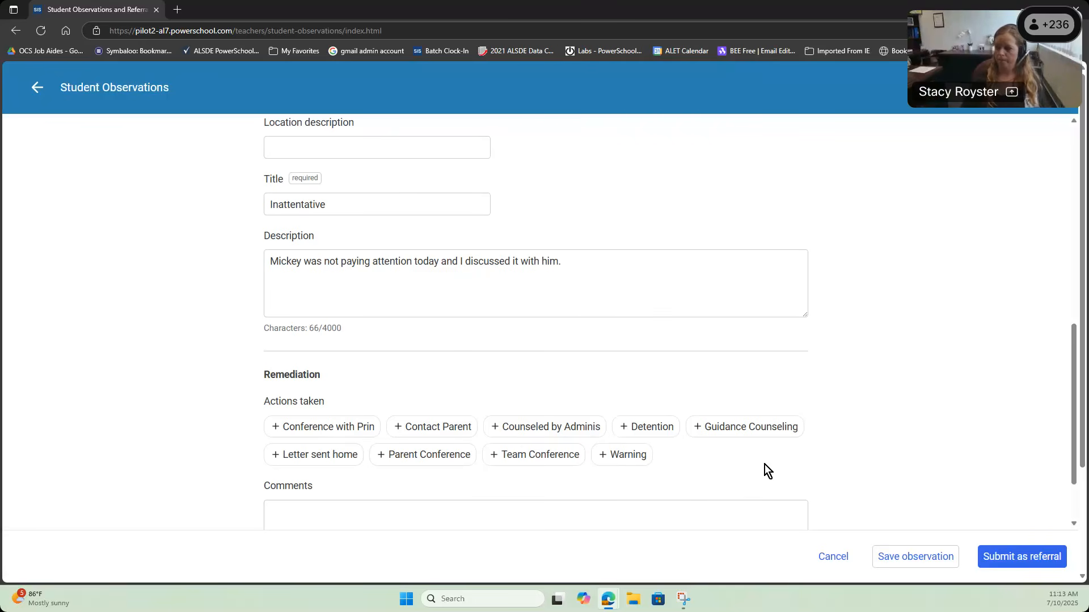
scroll(776, 461, "down", 2)
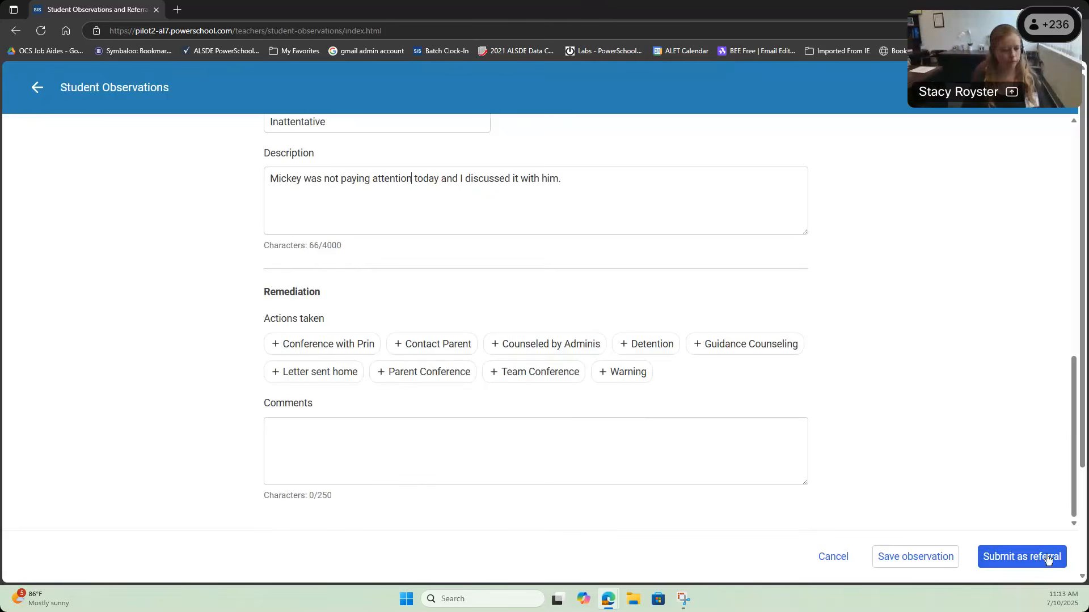
left_click(905, 568)
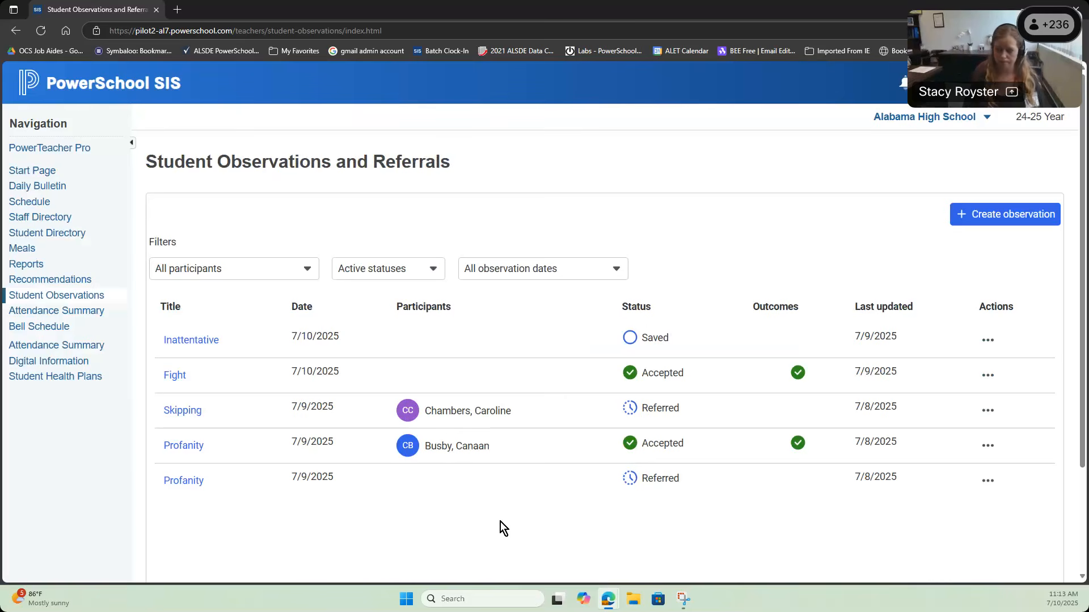
Step: Edit the Inattentative observation and pick the student by name search as participant
left_click(988, 340)
left_click(917, 406)
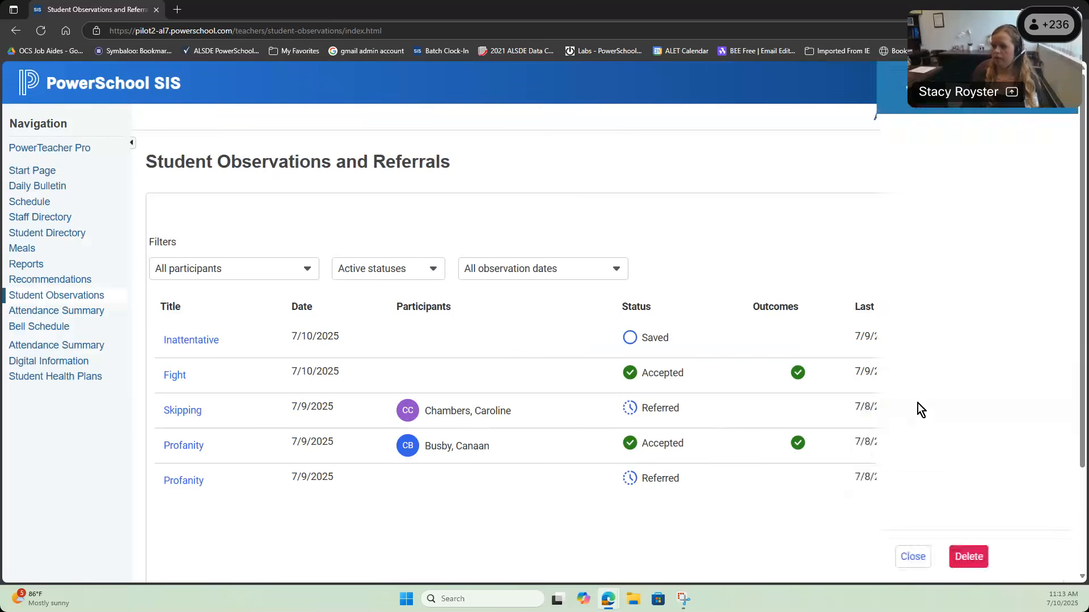
left_click(745, 230)
type("mickey")
left_click(683, 315)
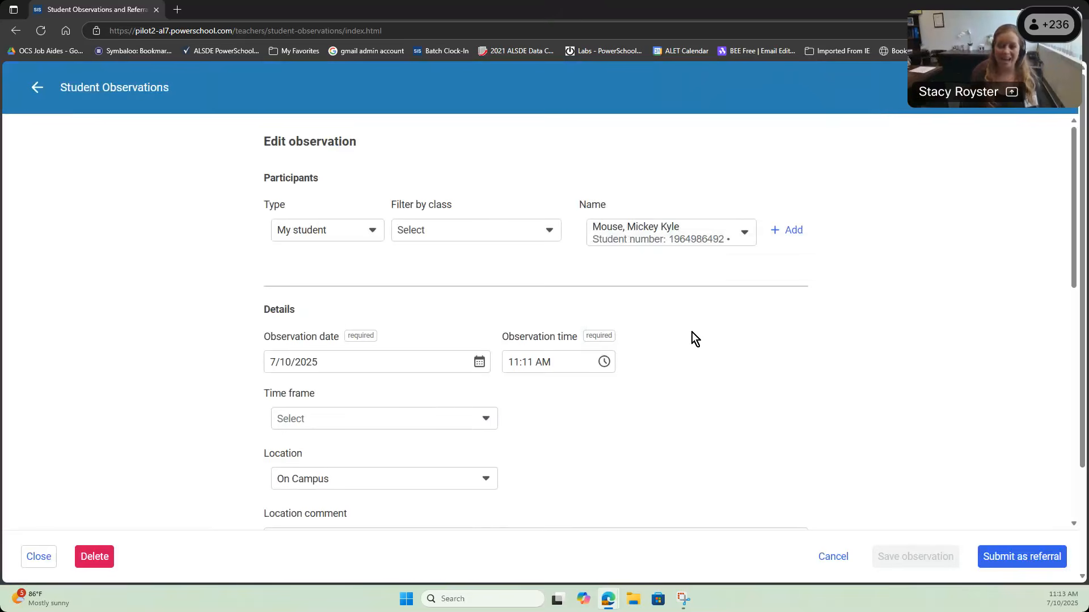
Step: Add the chosen student with the Offender role and save the observation
left_click(787, 238)
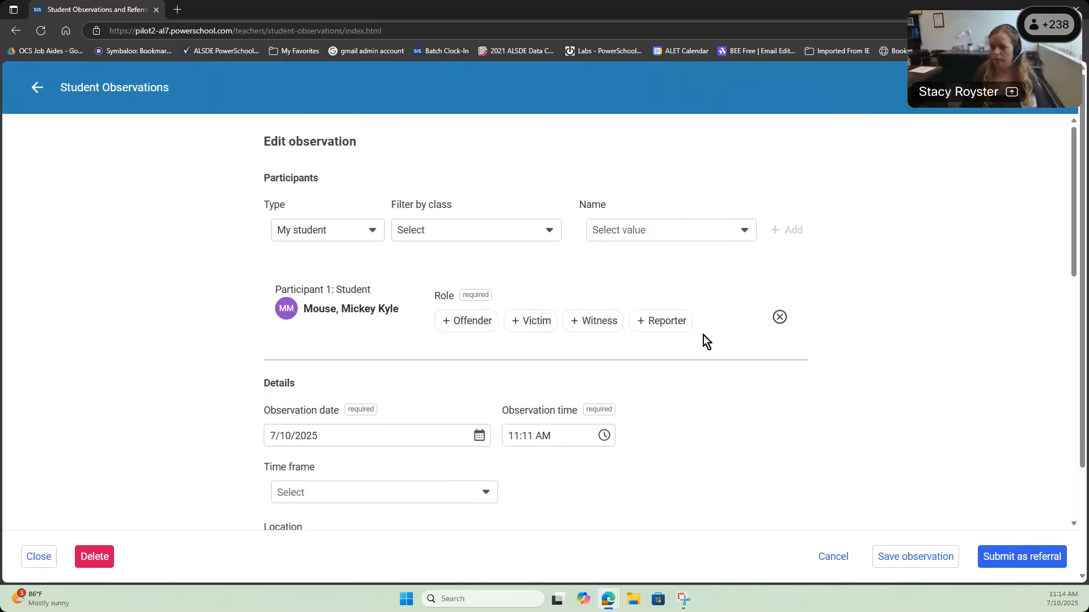
left_click(466, 321)
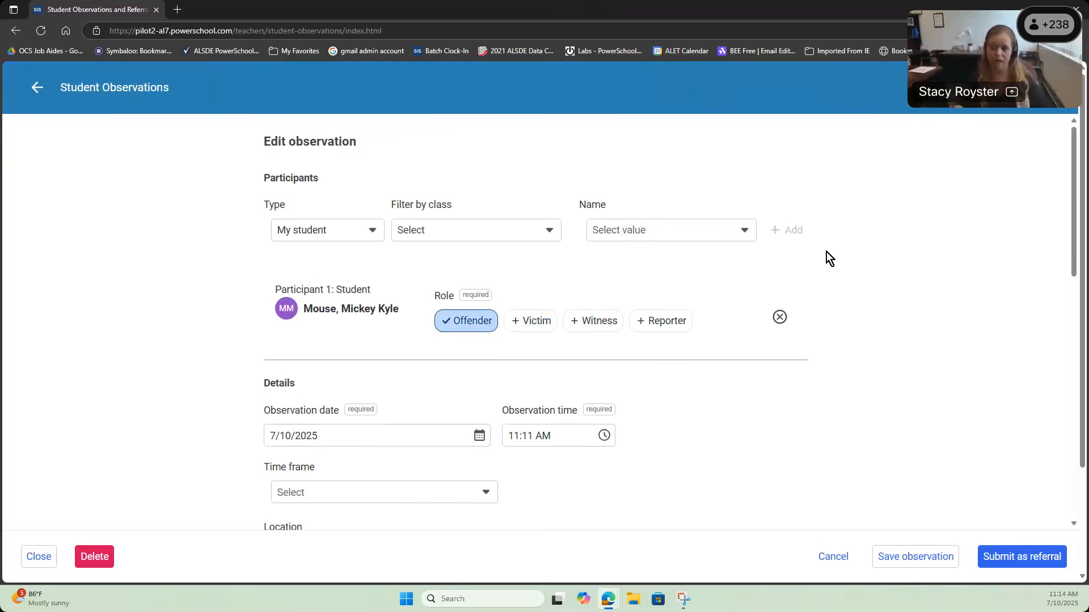
left_click(916, 558)
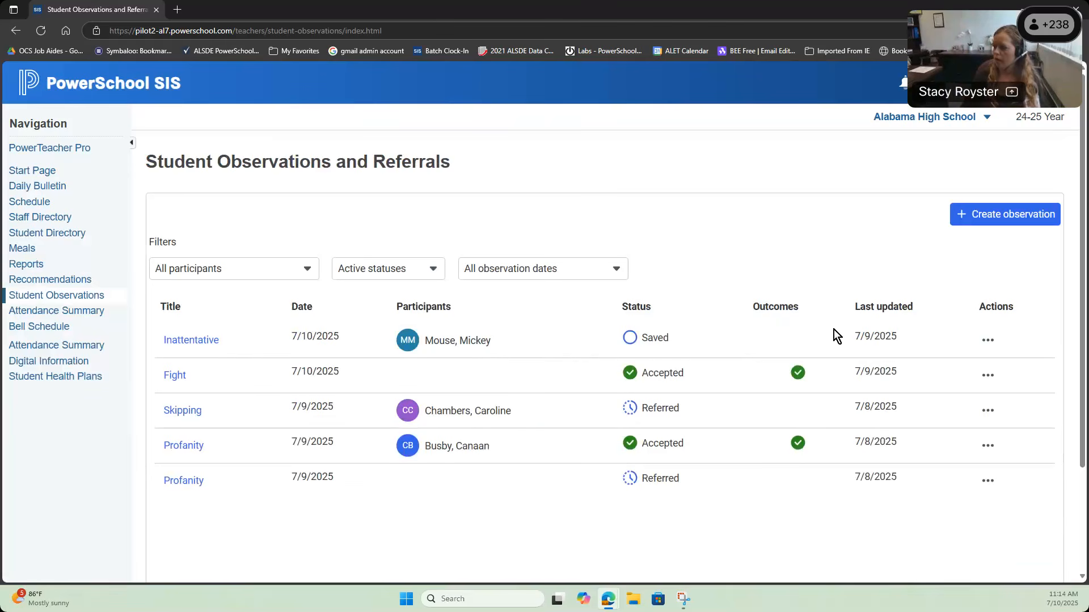
Step: Review the Inattentative observation's Participants, Details, Remediation and Outcomes tabs, then close the panel
left_click(988, 341)
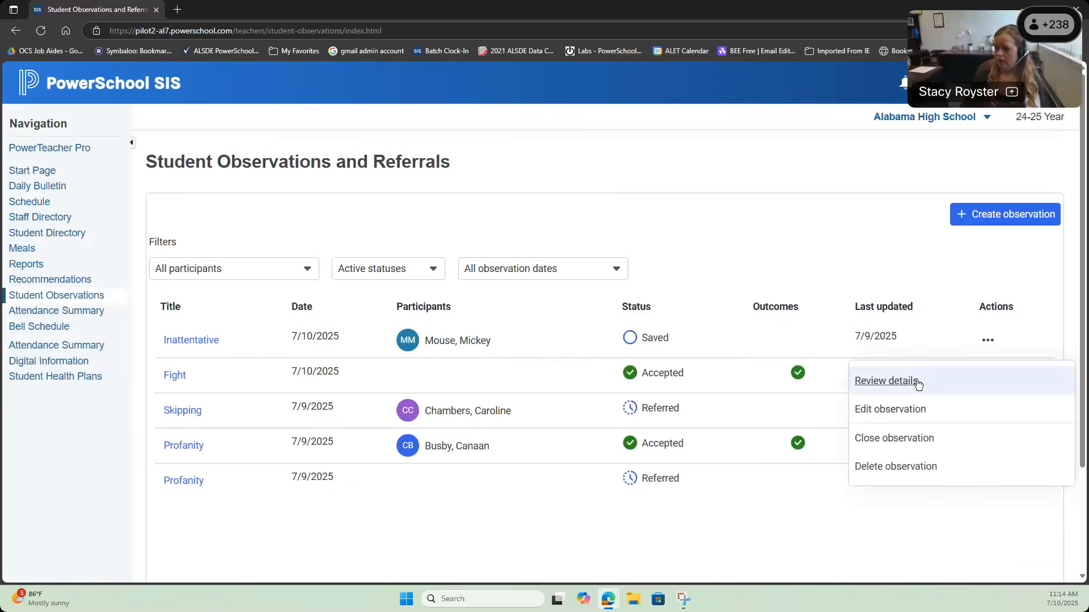
left_click(917, 382)
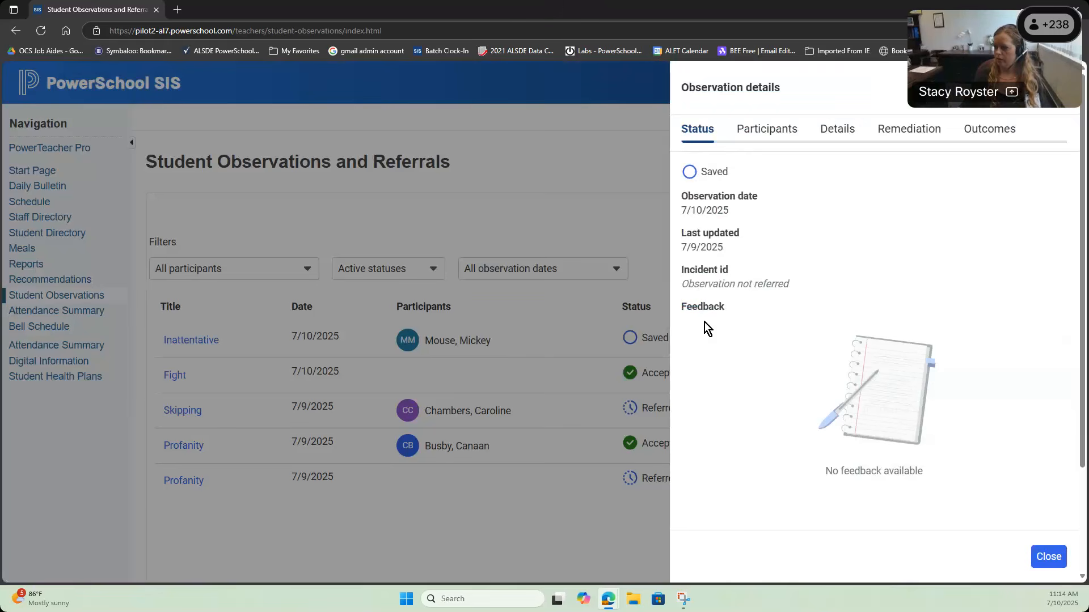
left_click(749, 131)
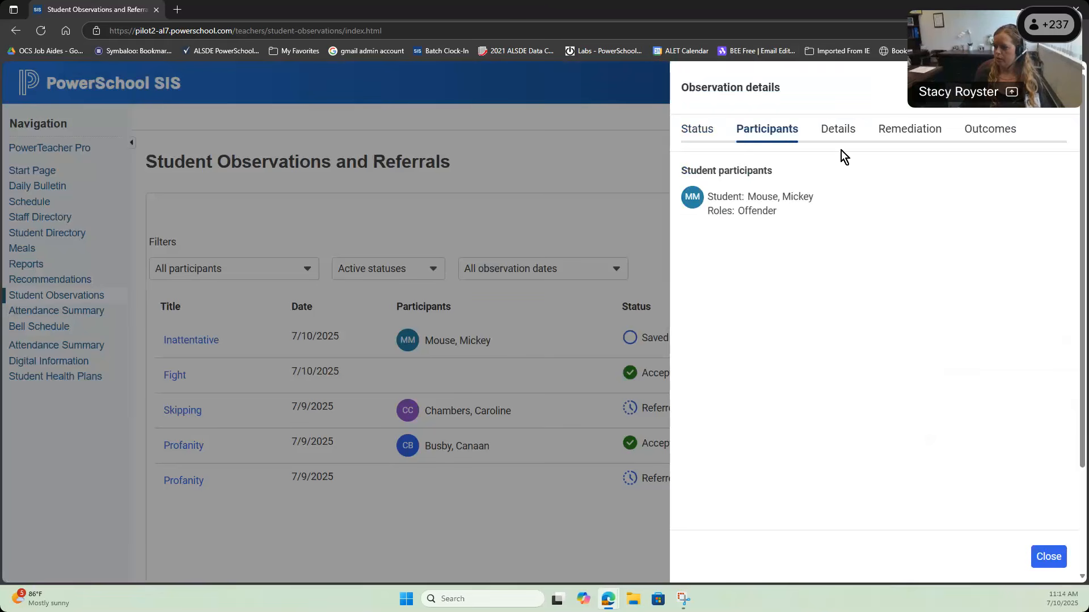
left_click(835, 133)
left_click(901, 134)
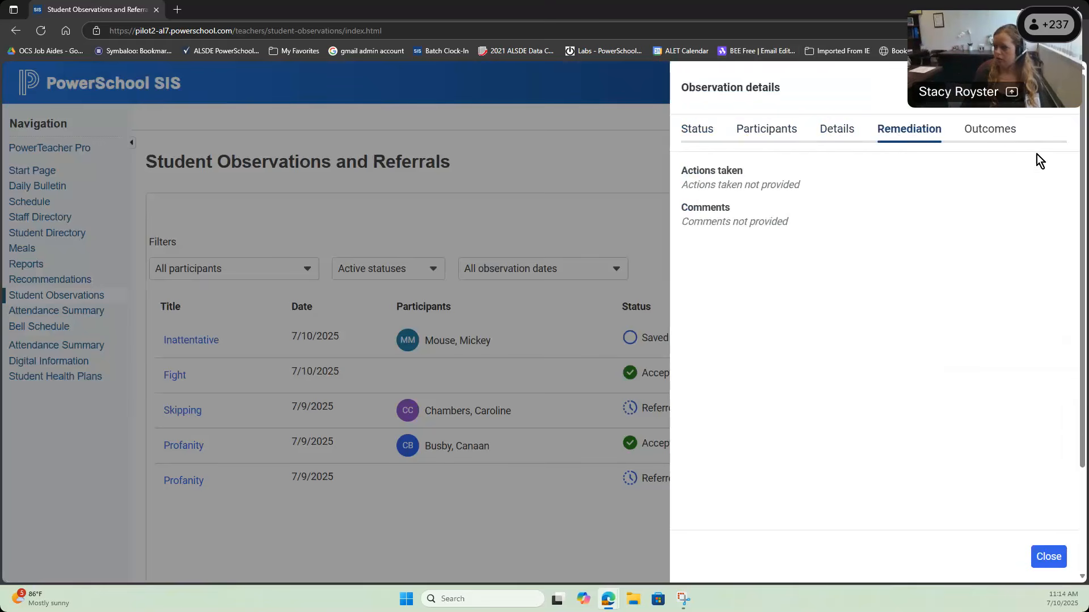
left_click(992, 129)
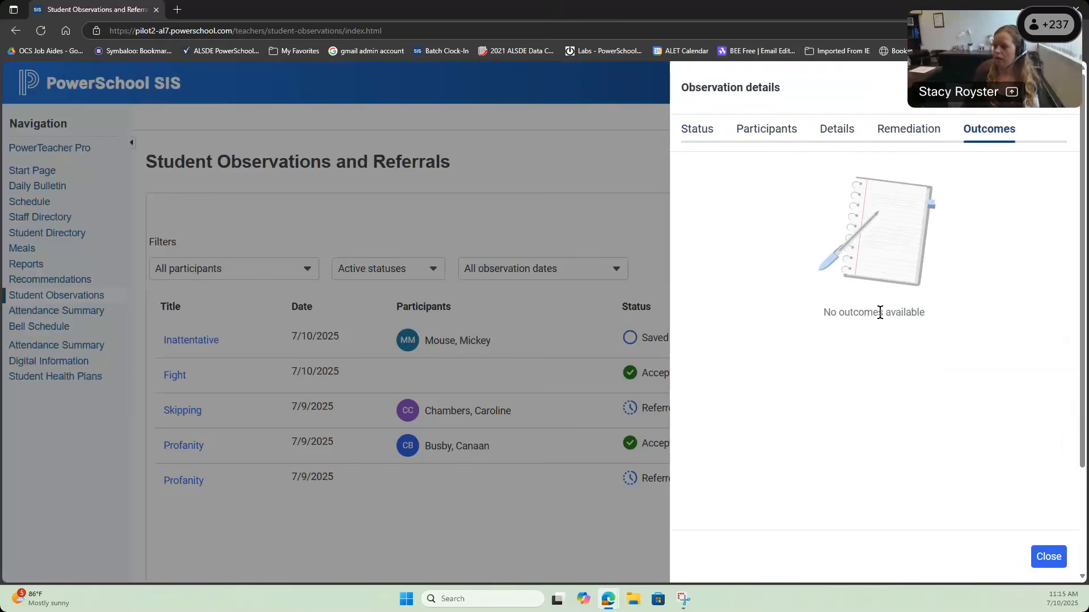
left_click(1058, 88)
left_click(988, 340)
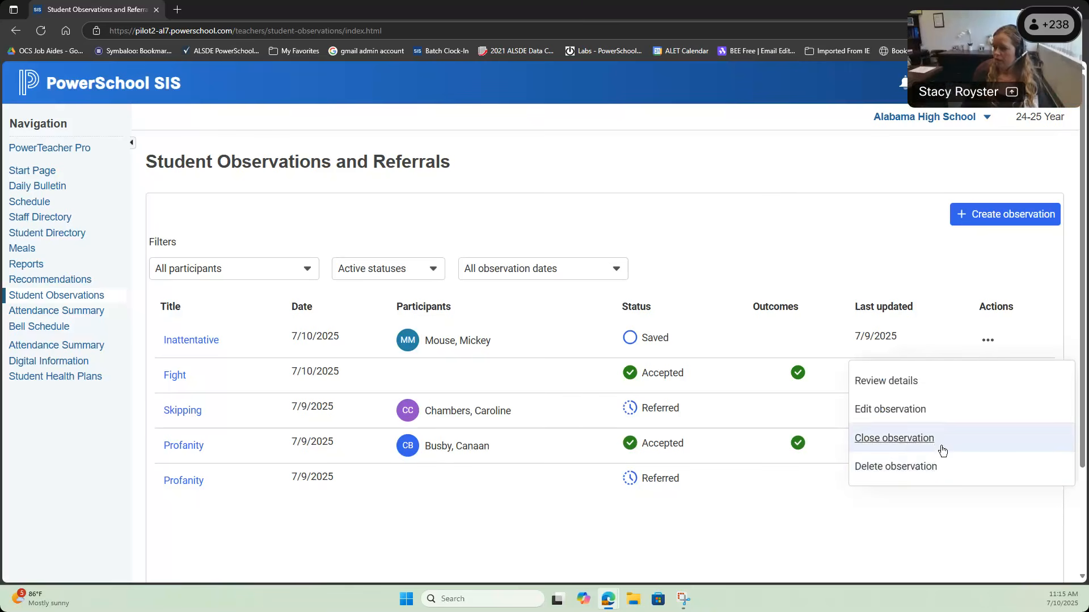
Step: Close the Inattentative observation and confirm
left_click(940, 447)
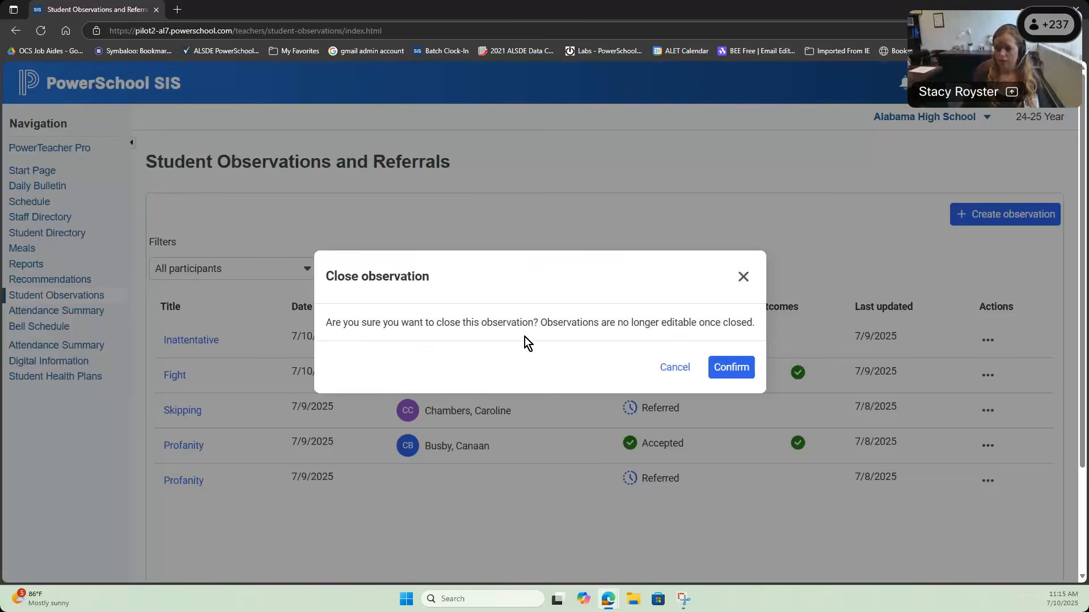
left_click(731, 368)
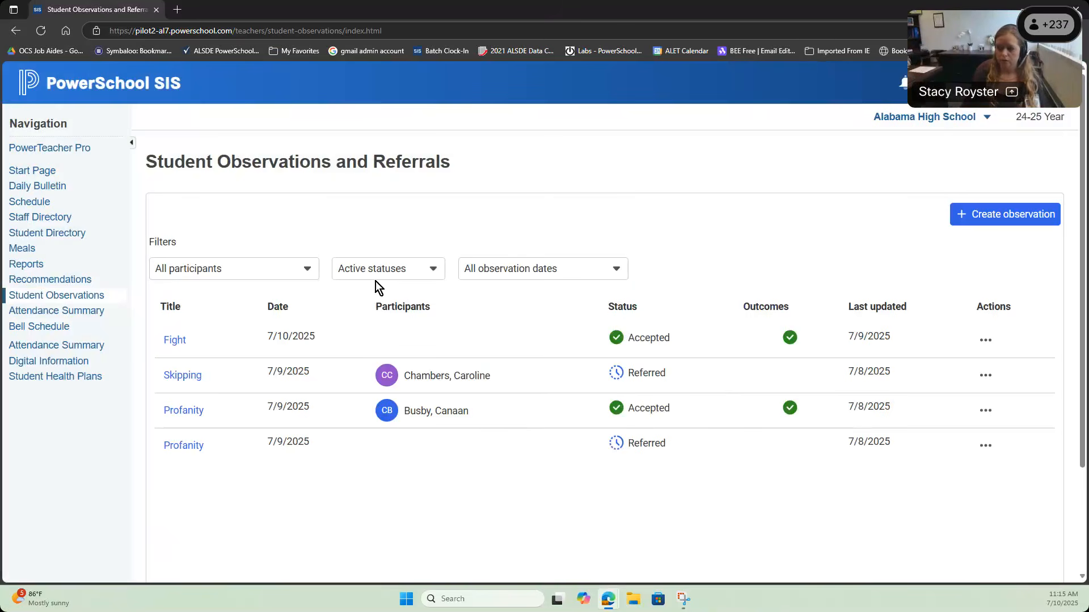
Step: Switch the status filter from Active statuses to All statuses
left_click(420, 277)
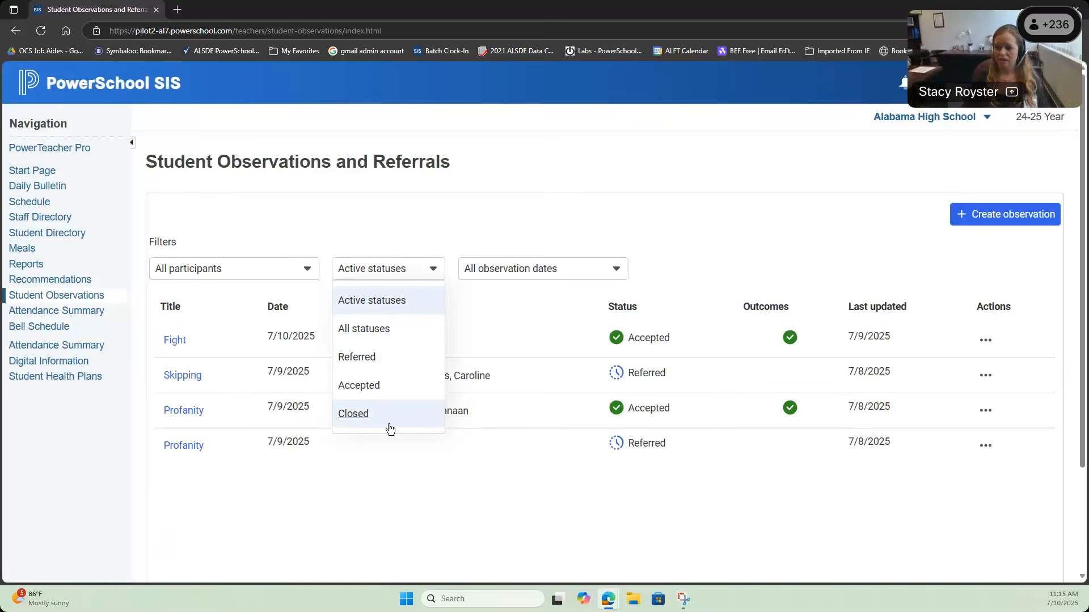
left_click(383, 335)
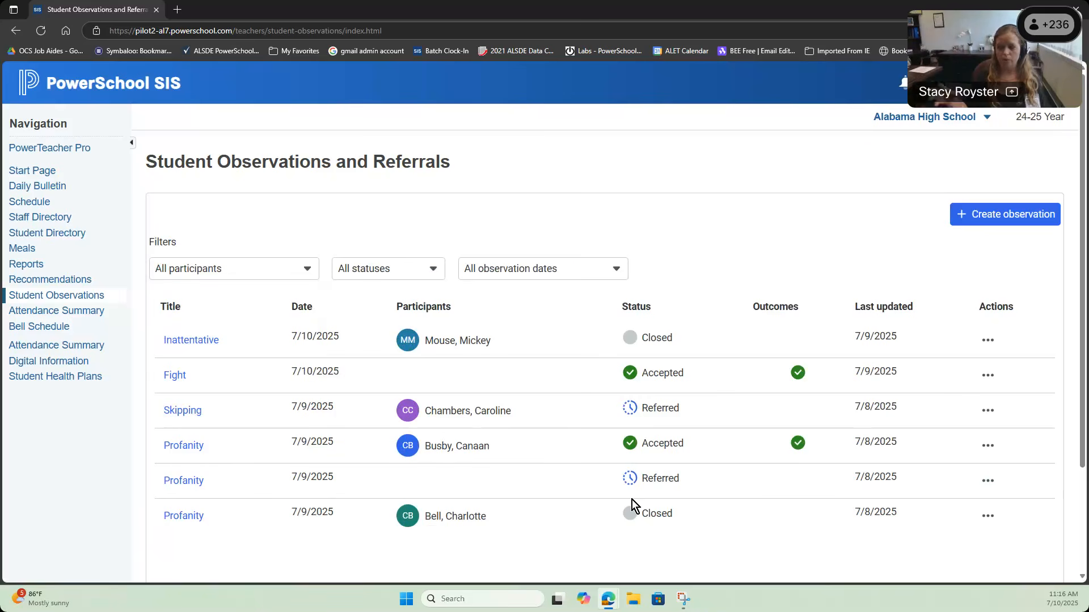
Step: Set the status filter back to Active statuses
left_click(401, 272)
left_click(401, 302)
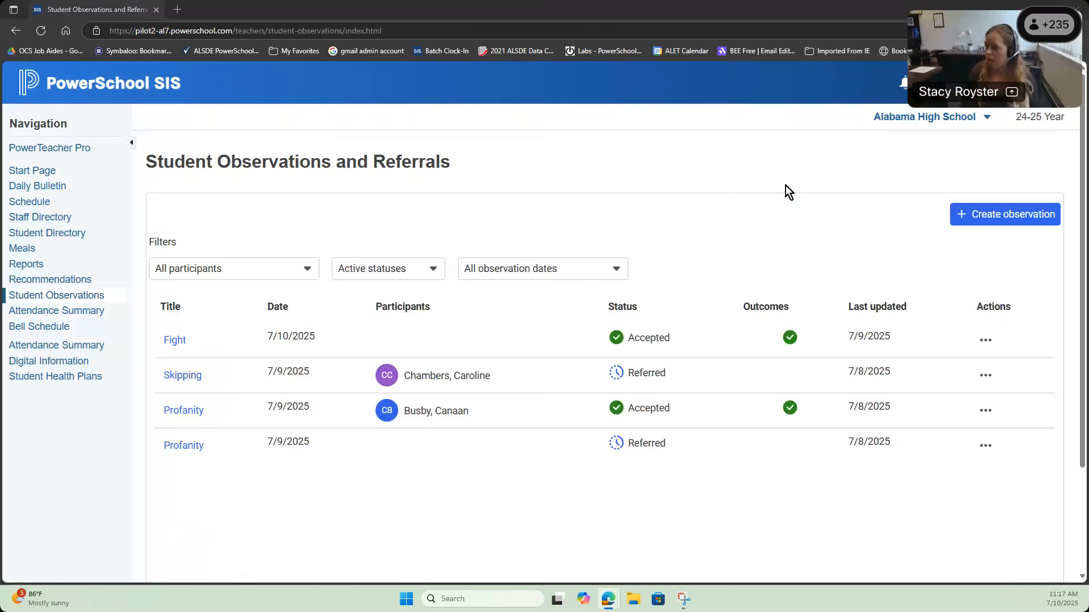
Step: Start a new observation and add a My student participant in the Offender role
left_click(965, 215)
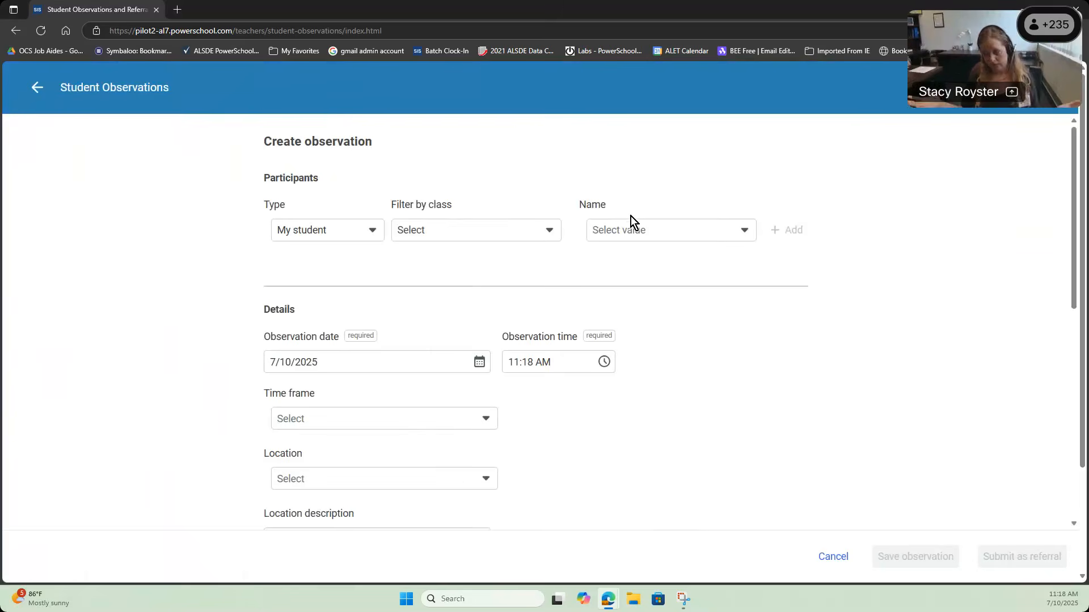
left_click(372, 232)
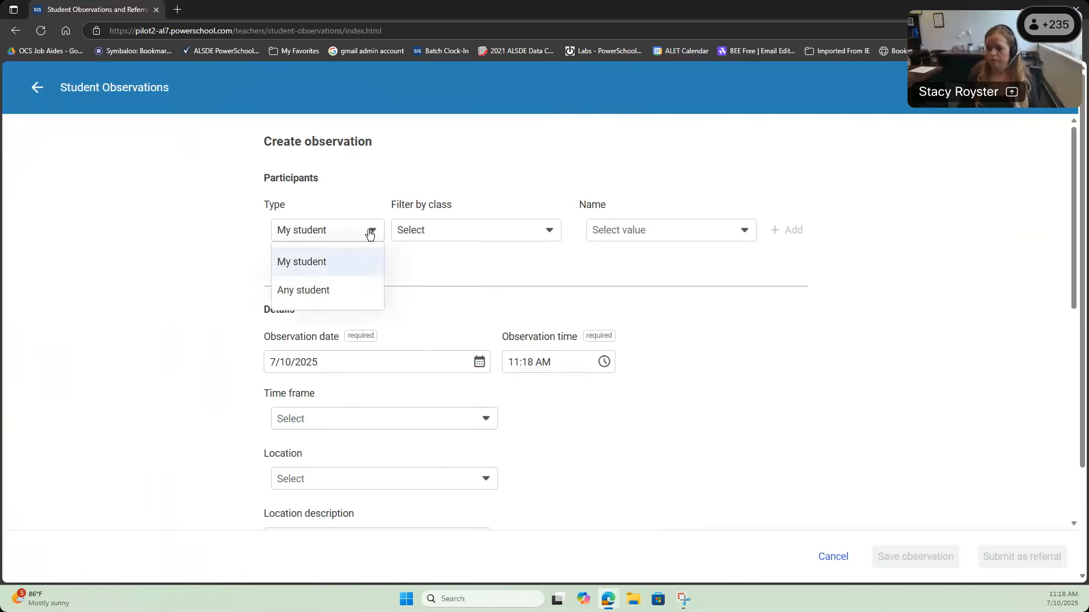
left_click(348, 265)
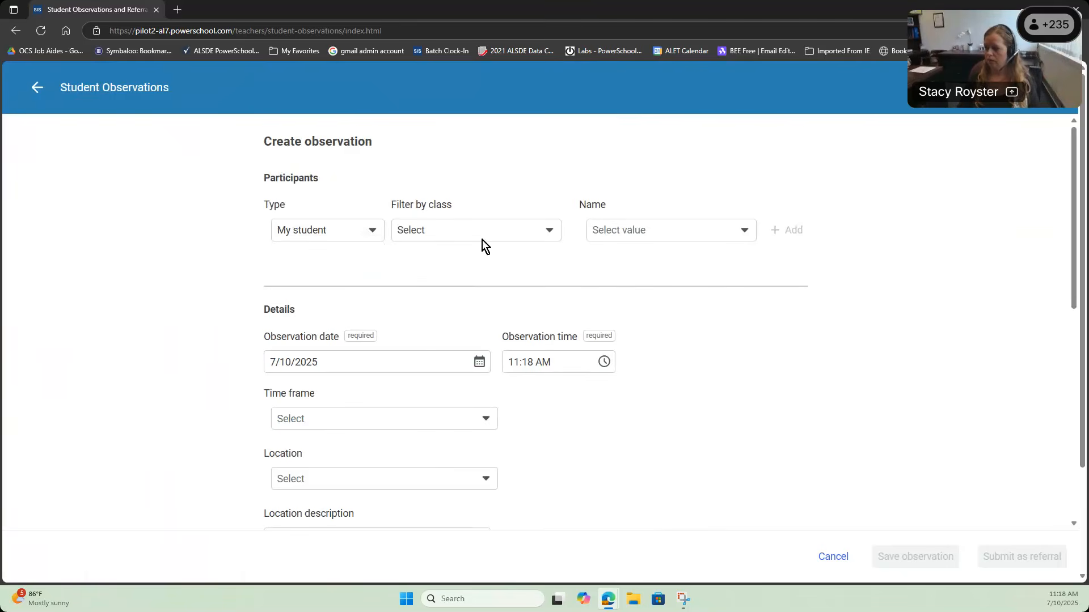
left_click(639, 232)
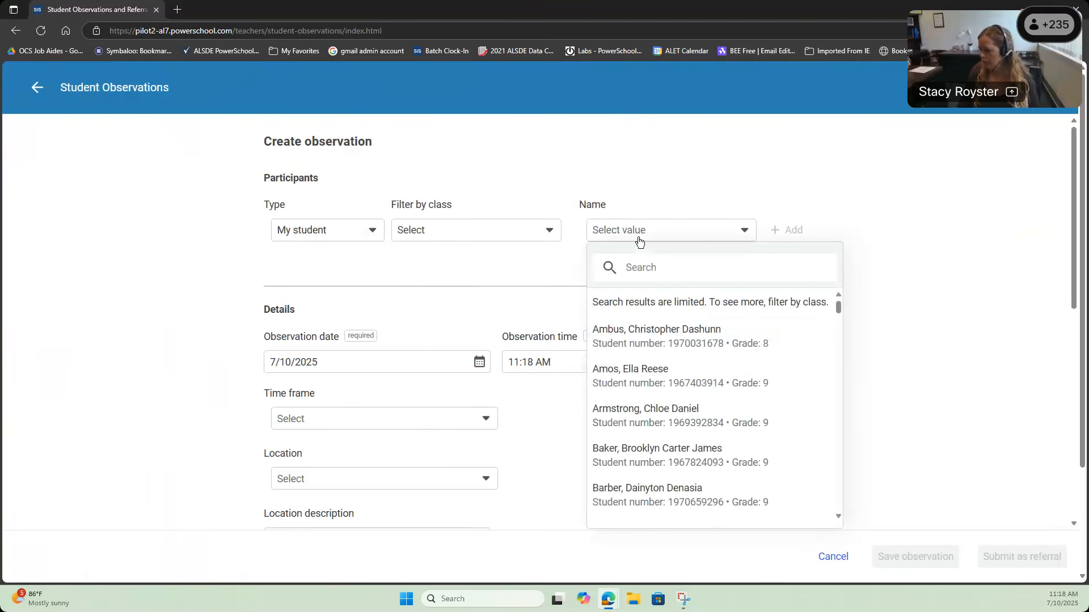
left_click(647, 379)
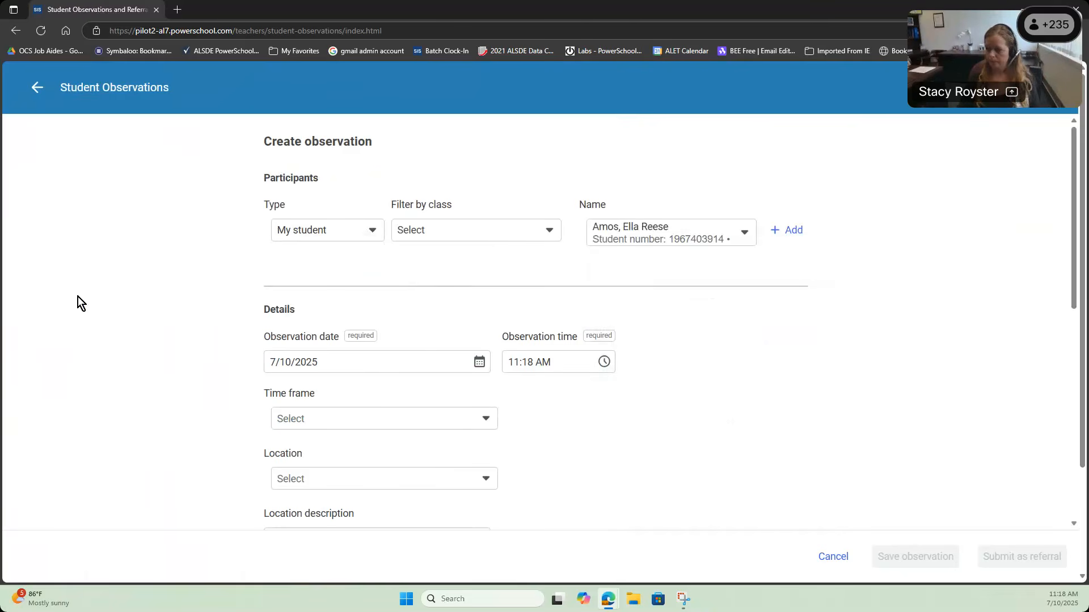
left_click(800, 233)
left_click(464, 320)
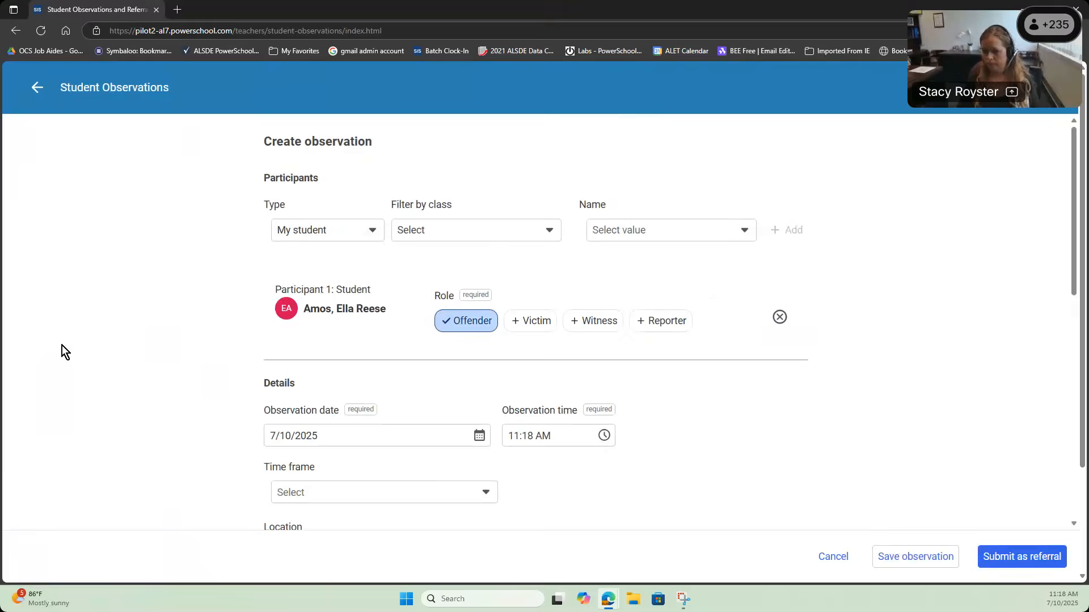
scroll(63, 346, "down", 4)
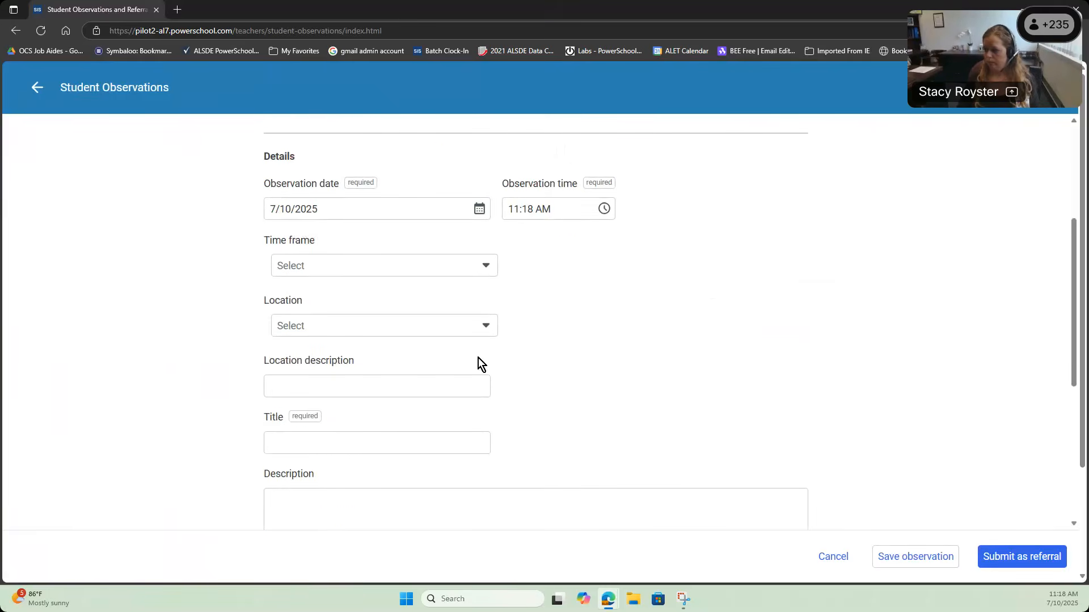
Step: Set the location to On Campus with the comment 'My classroom'
left_click(459, 334)
left_click(388, 385)
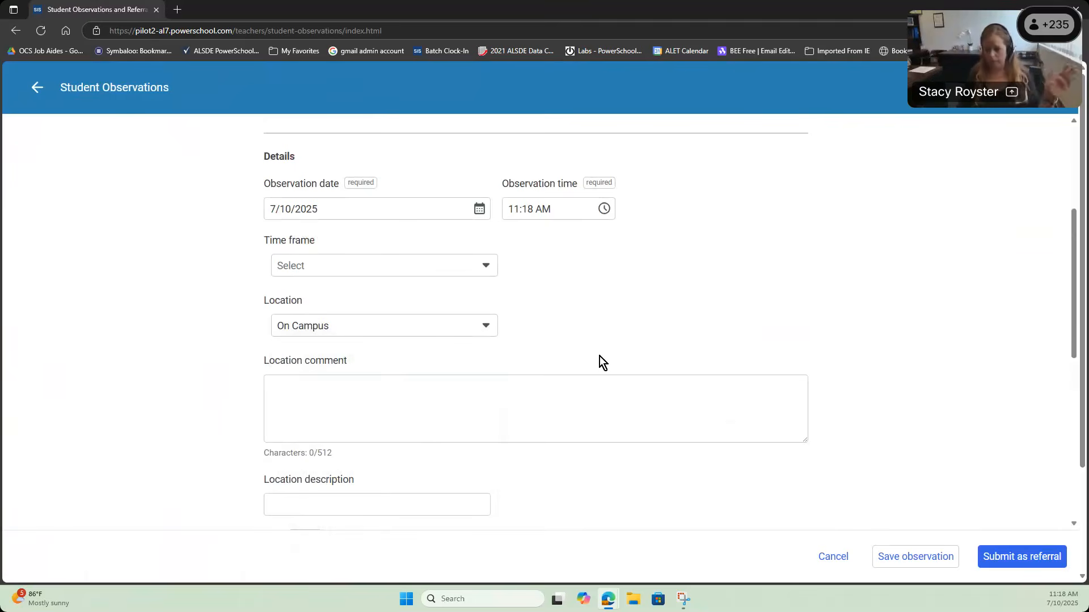
left_click(425, 393)
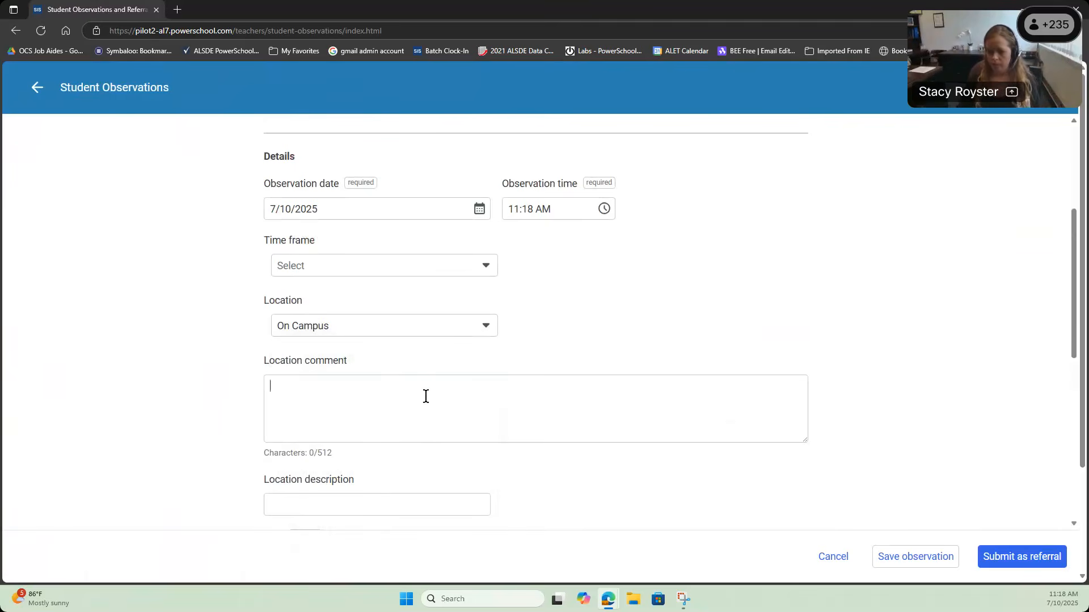
type("My cl")
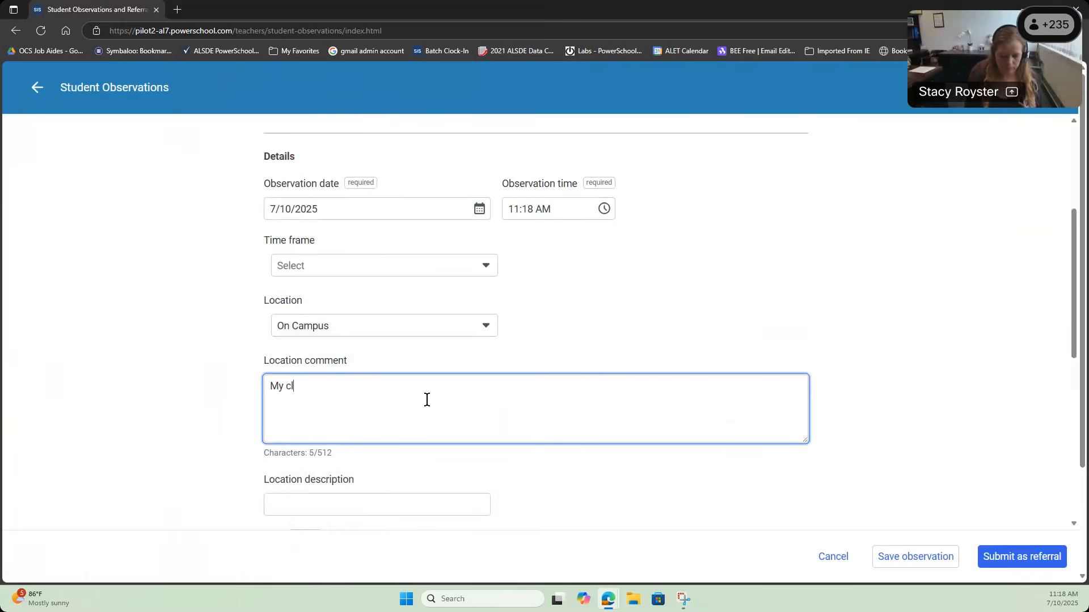
type("assroom")
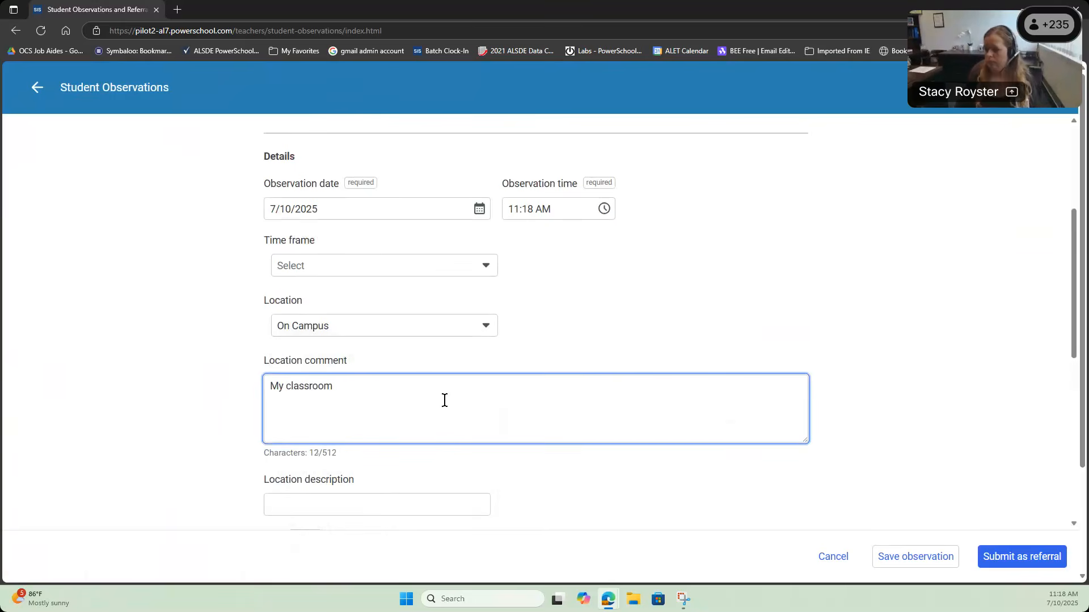
Step: Enter the title 'Profanity', fixing its misspelling, and the description 'Yelled S***** across the room.'
scroll(505, 403, "down", 3)
left_click(380, 382)
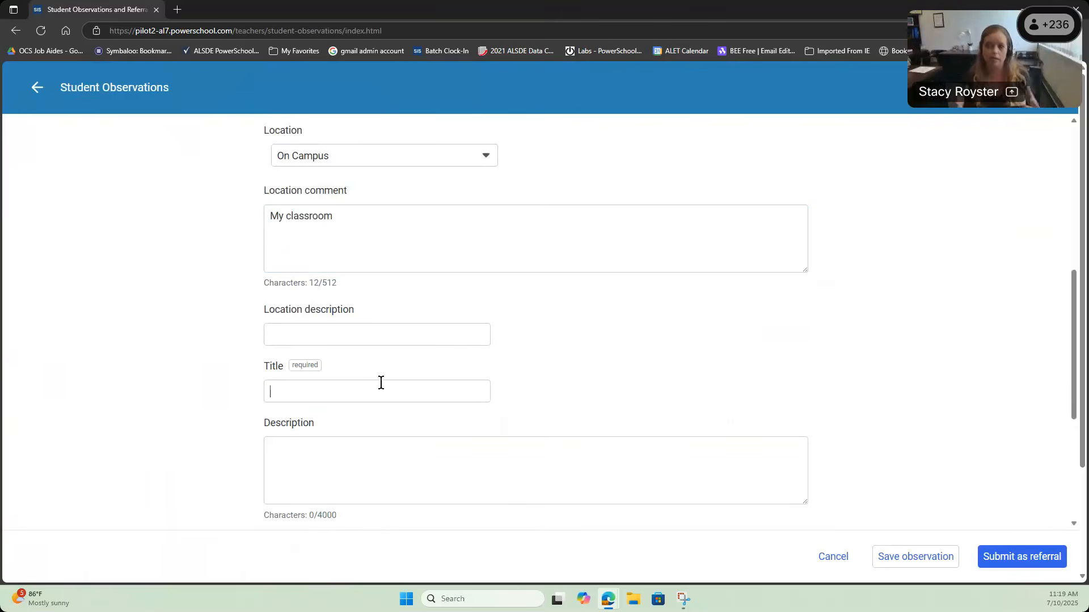
type("Profanitiy")
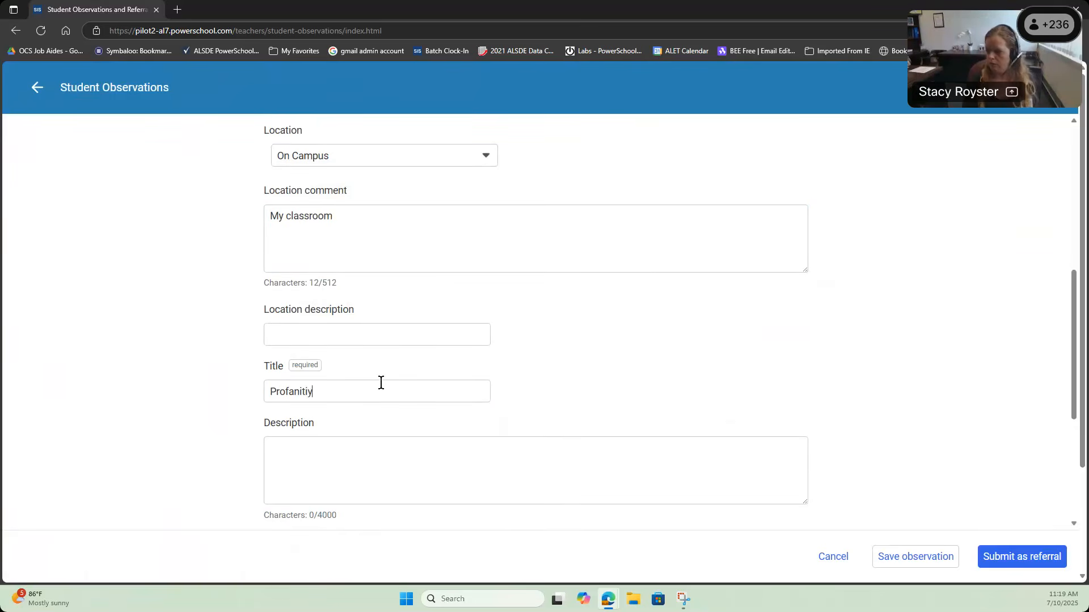
scroll(383, 422, "down", 1)
right_click(293, 335)
left_click(331, 344)
left_click(325, 401)
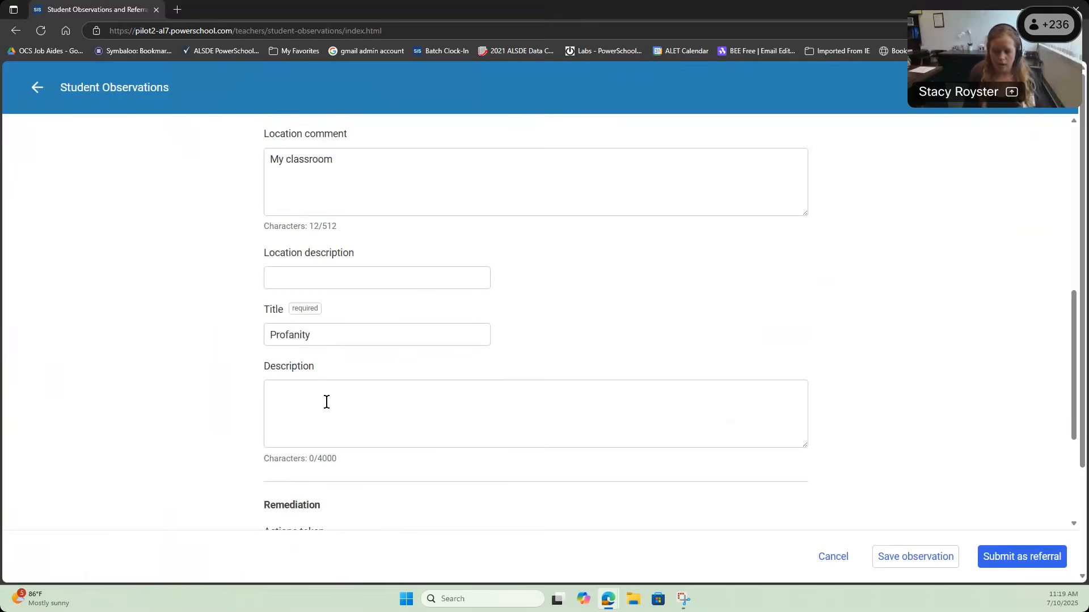
type("Yelled")
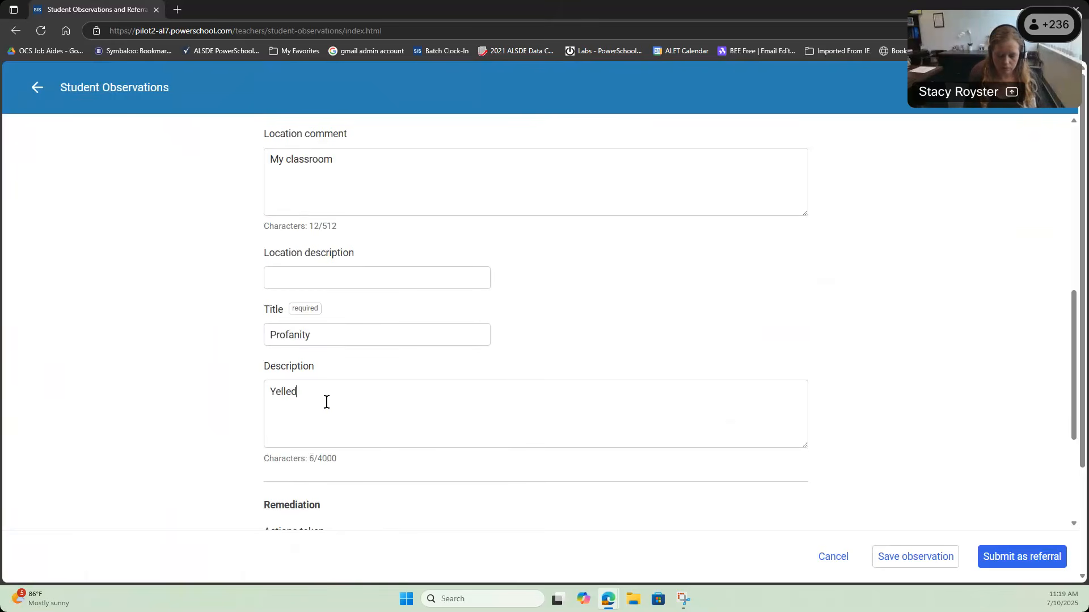
type(" S*****")
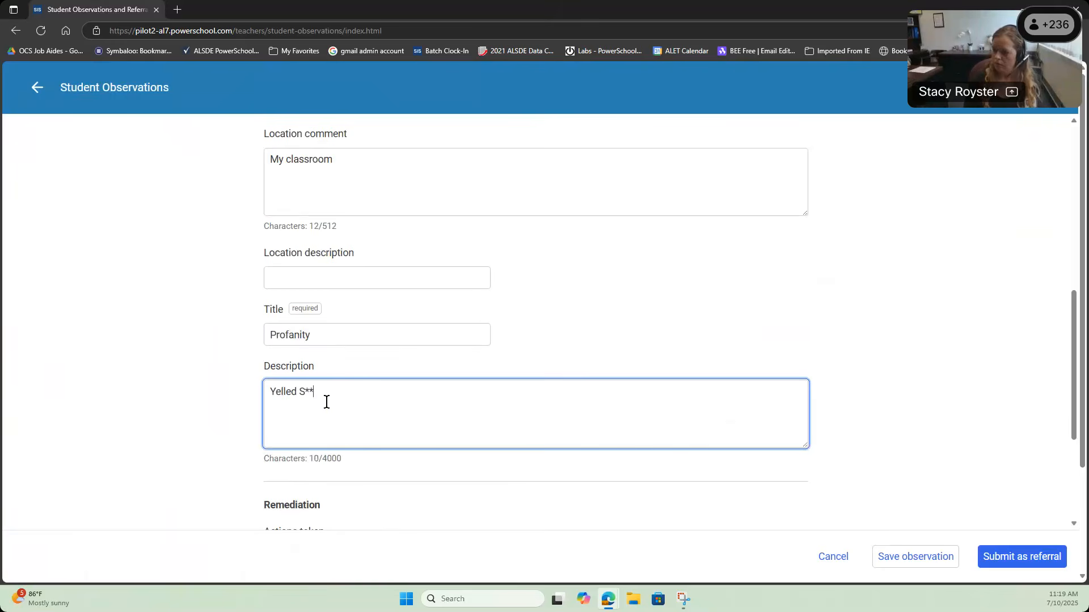
type(" acr")
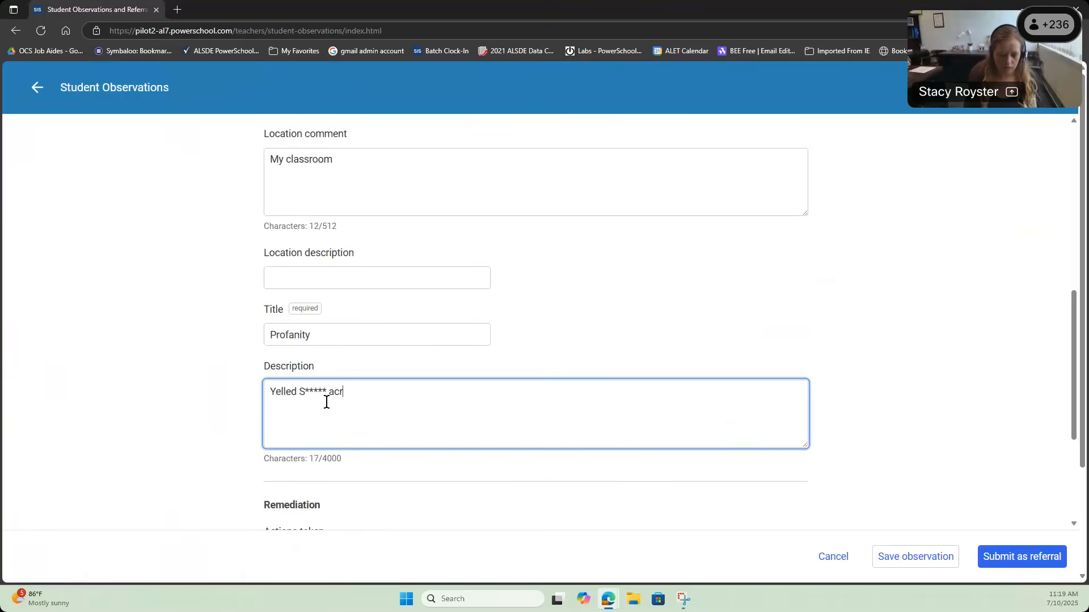
type("oss the room.")
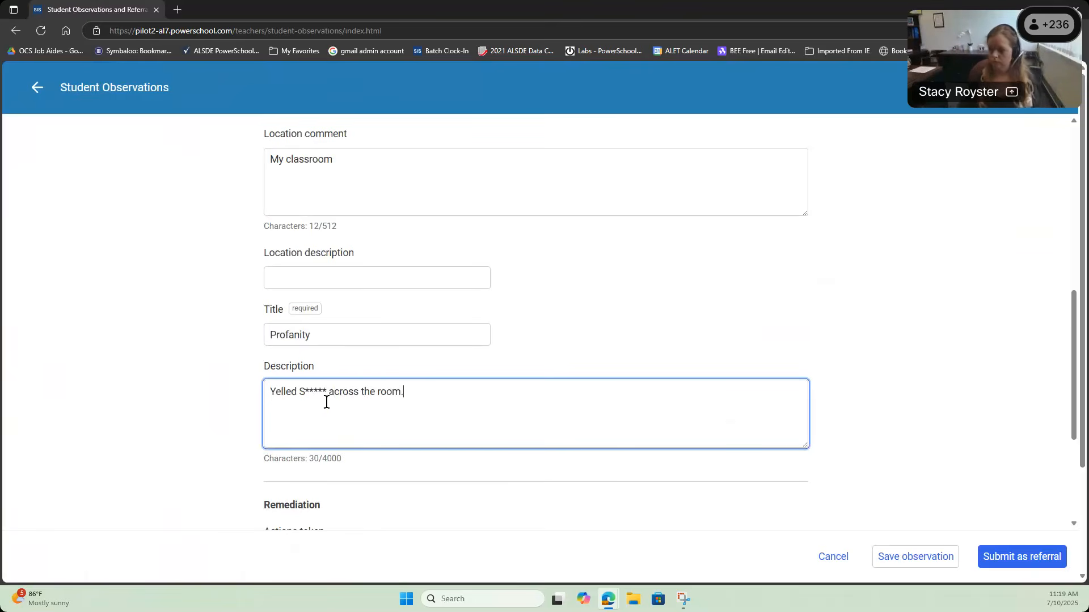
Step: Choose Contact Parent and Guidance Counseling as remediation actions, leaving Counseled by Administrator unselected
scroll(623, 278, "down", 4)
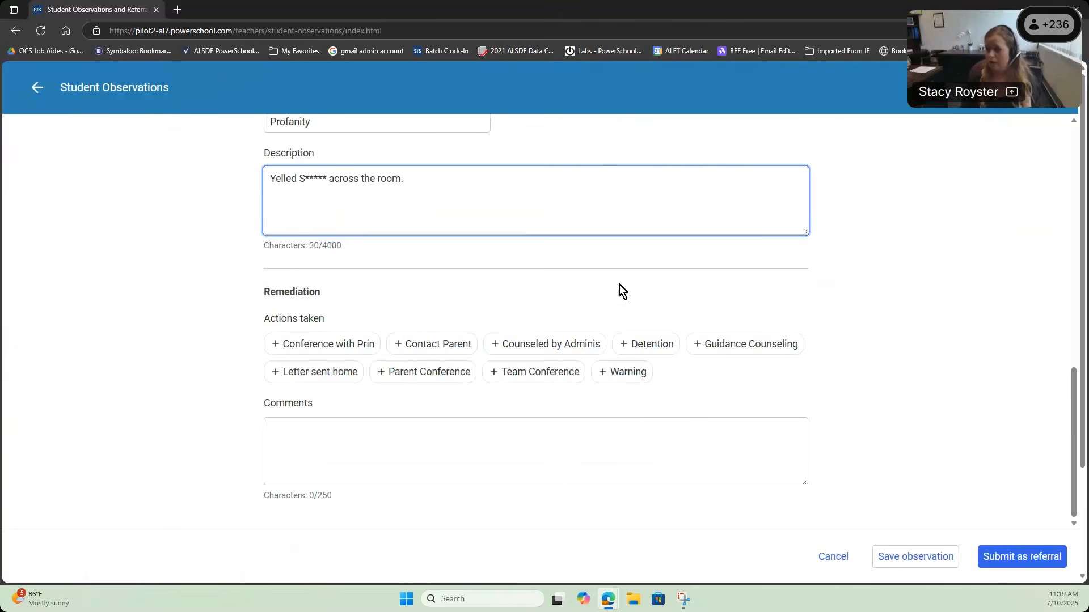
left_click(397, 346)
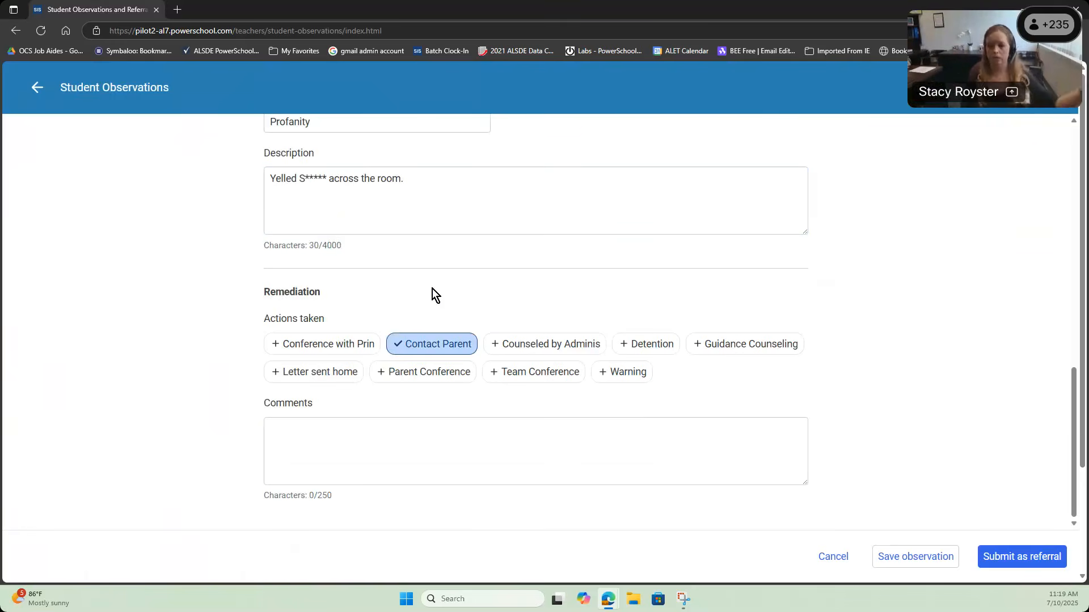
left_click(512, 344)
left_click(495, 345)
left_click(694, 354)
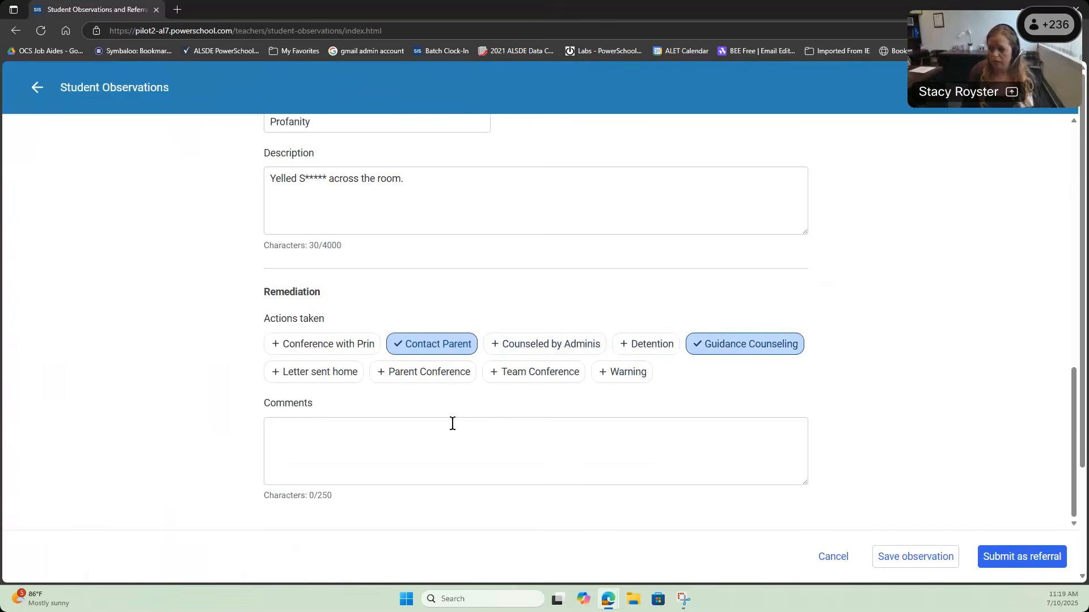
scroll(914, 340, "up", 4)
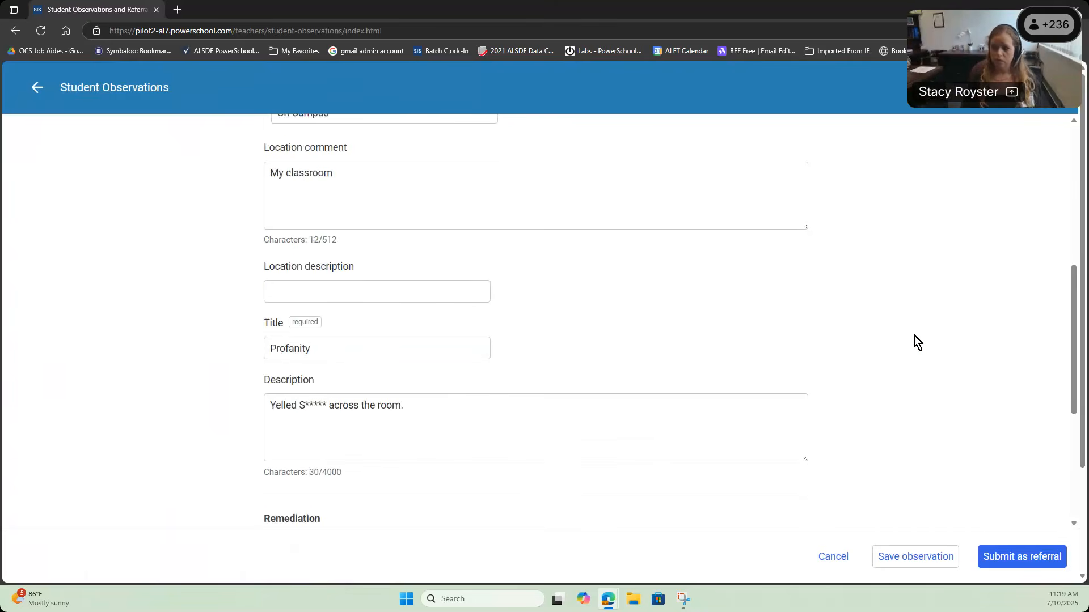
scroll(914, 340, "up", 5)
scroll(913, 336, "down", 10)
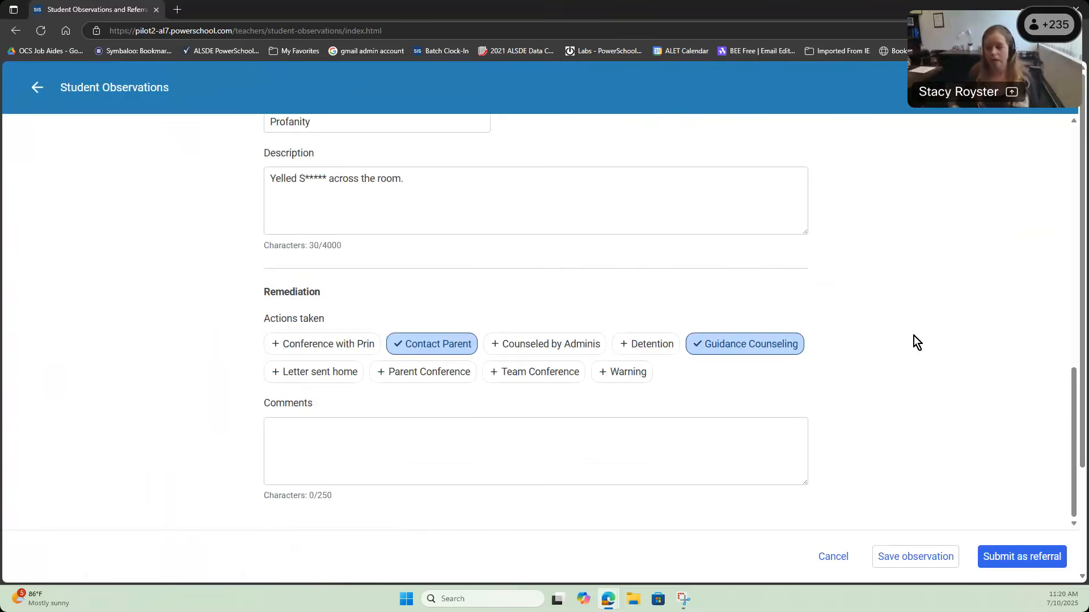
Step: Submit the Profanity observation as a referral and confirm it
left_click(1013, 557)
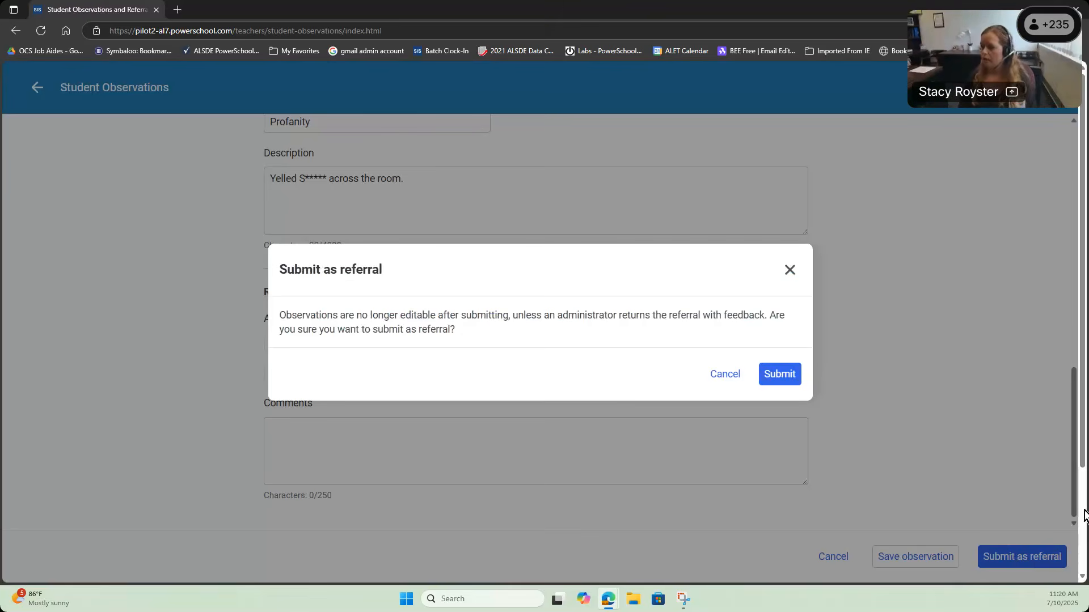
left_click(793, 375)
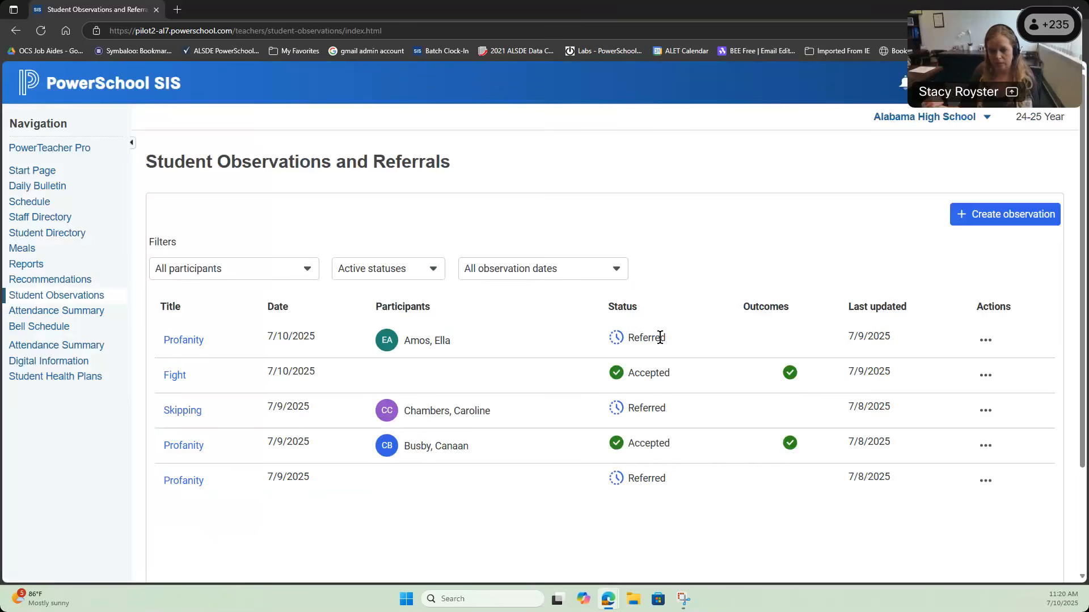
Step: Show the action options for the first 7/10/2025 Profanity referral
left_click(987, 342)
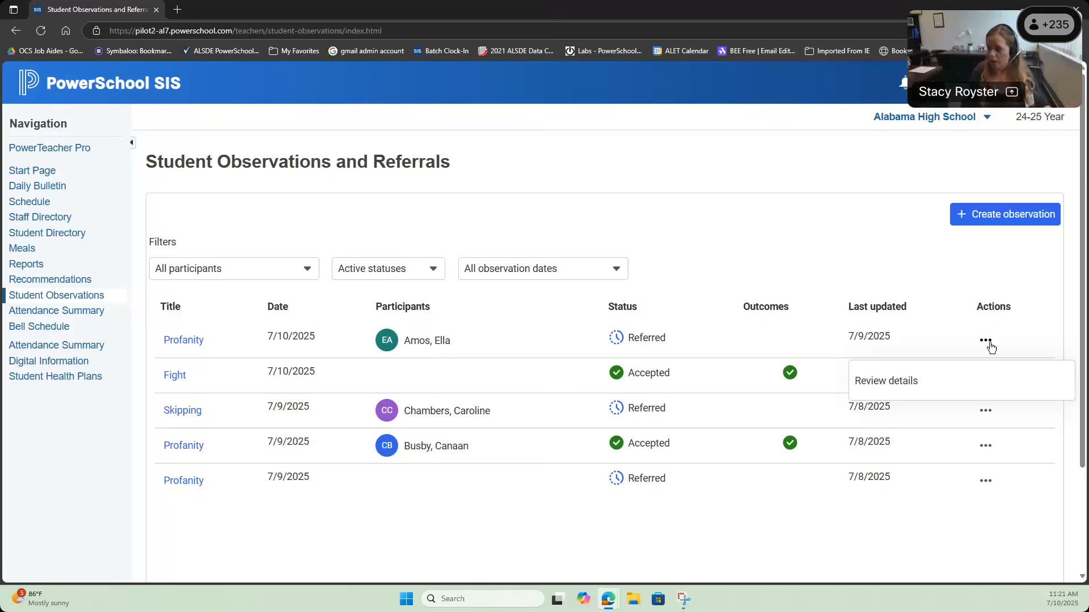
Step: Review the referral's Participants, Details, Remediation and Outcomes tabs, close it, and begin a new observation
left_click(919, 381)
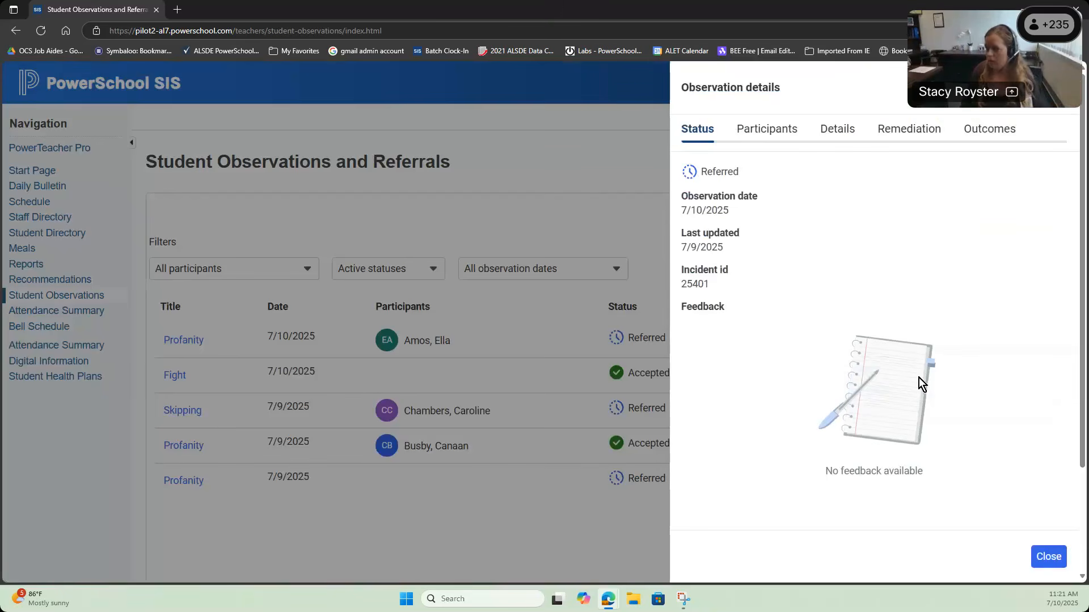
left_click(784, 128)
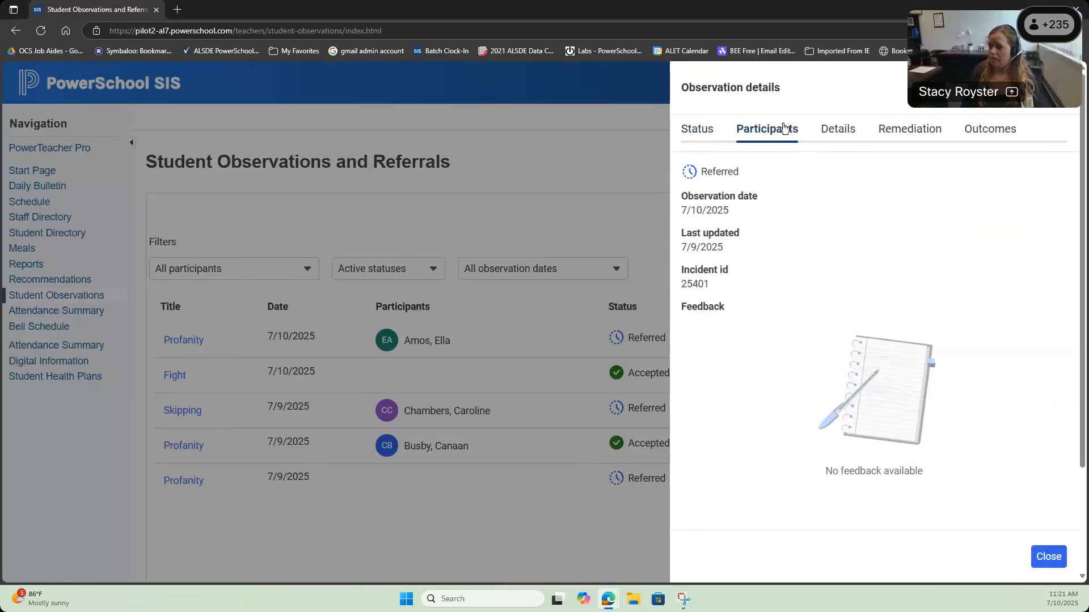
left_click(838, 128)
left_click(892, 127)
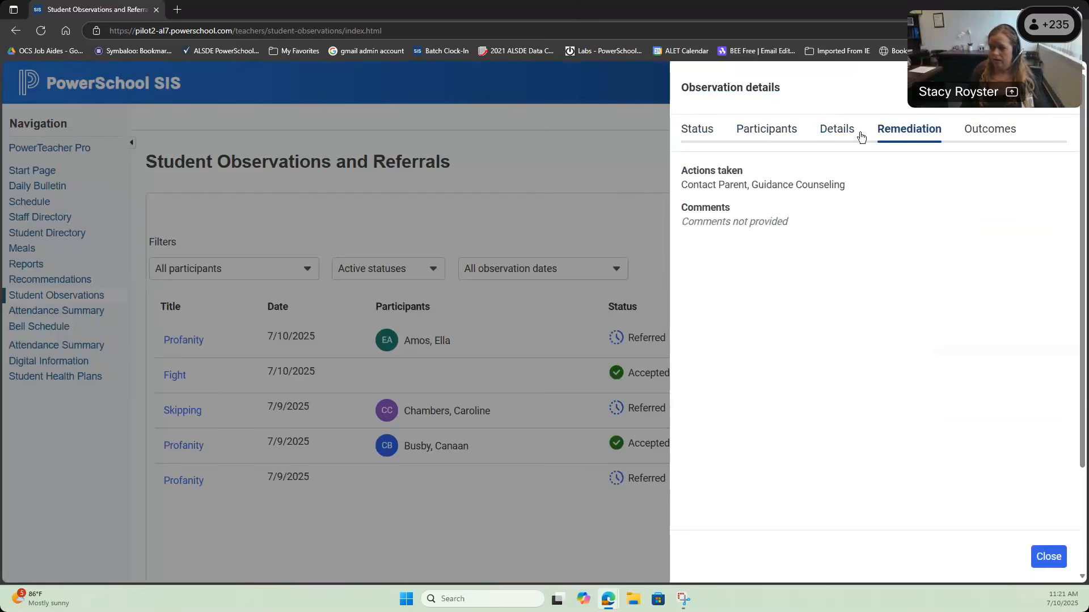
left_click(1003, 132)
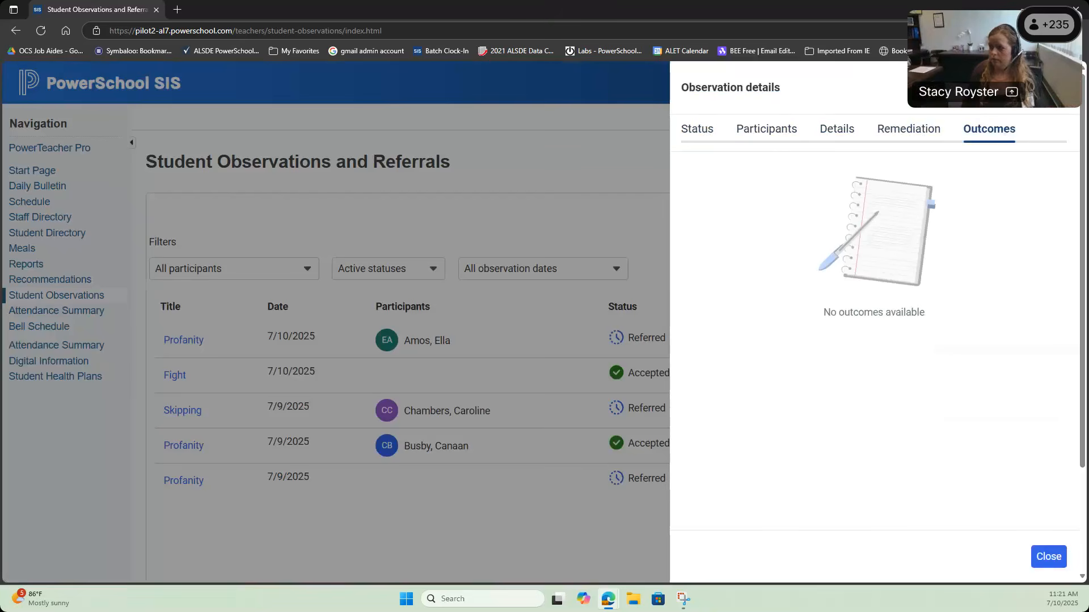
left_click(1059, 87)
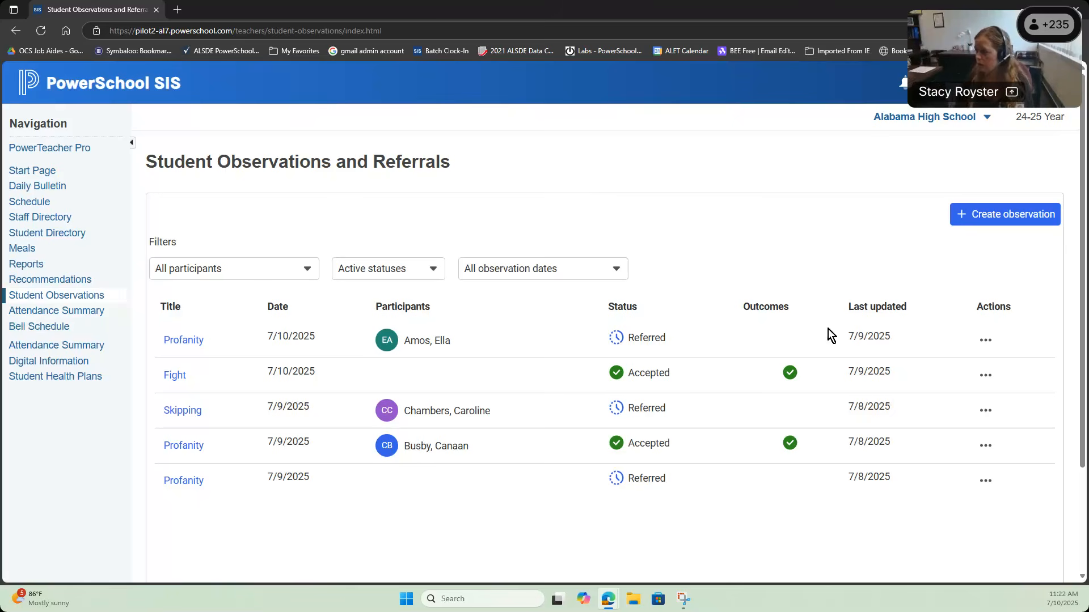
left_click(997, 224)
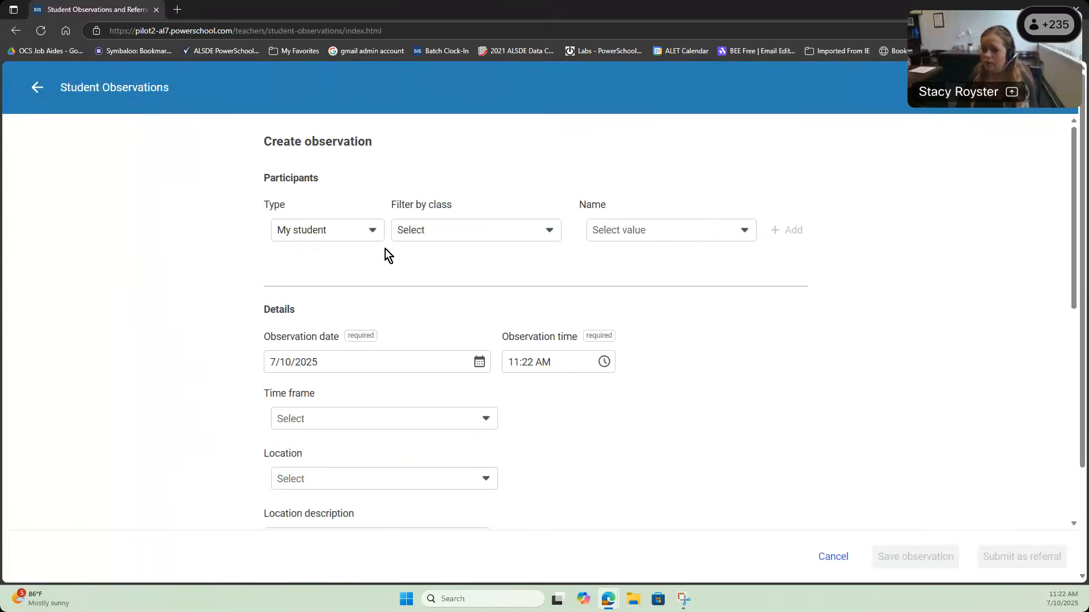
Step: Add three students as participants on the new observation, searching the first by name
left_click(671, 229)
type("mouse")
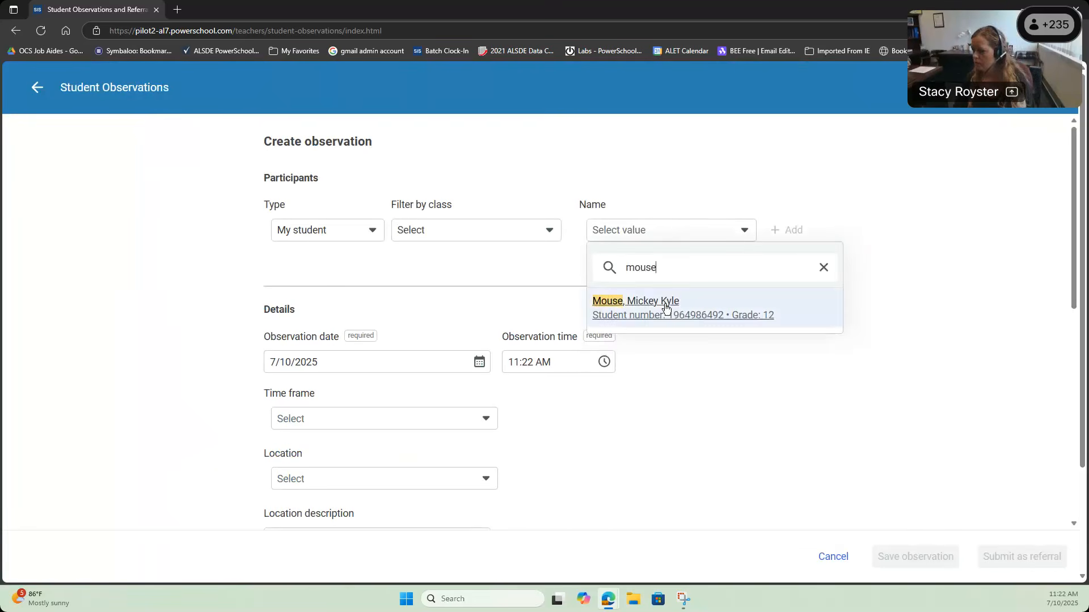
left_click(669, 302)
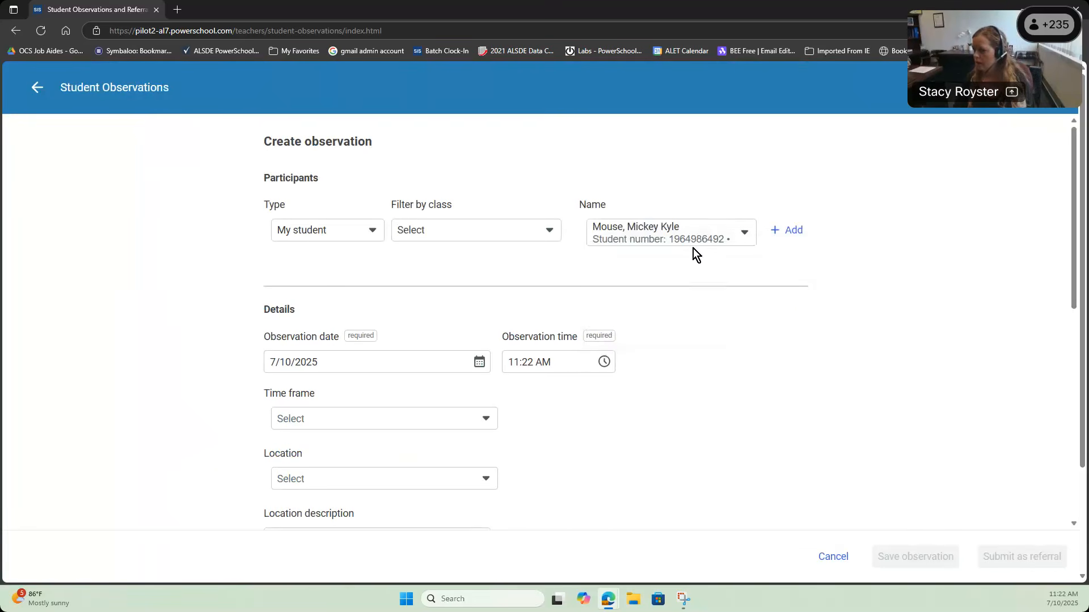
left_click(781, 229)
left_click(744, 232)
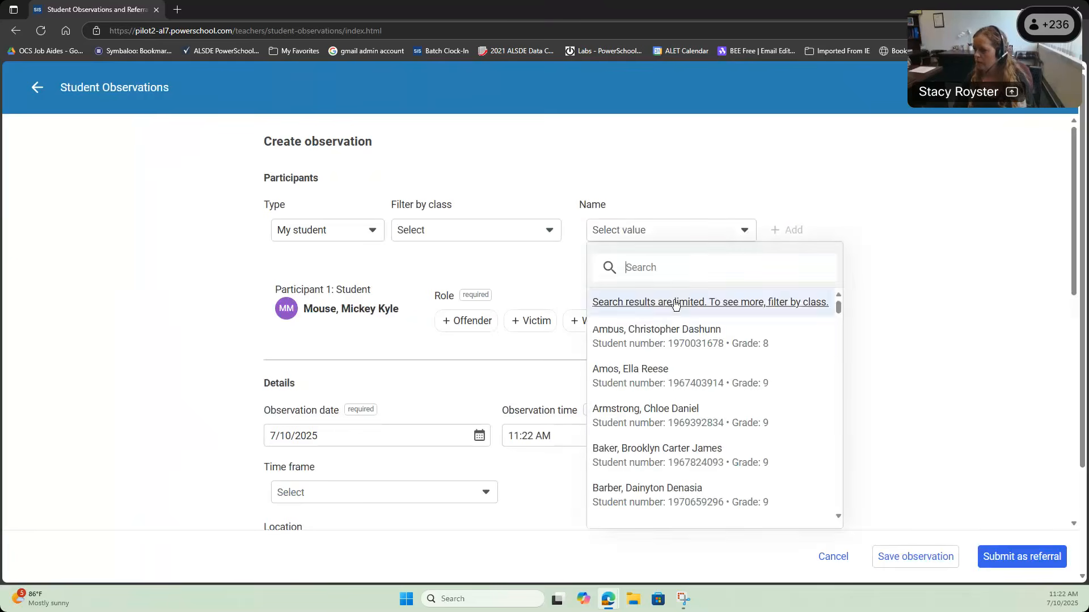
left_click(655, 347)
left_click(794, 232)
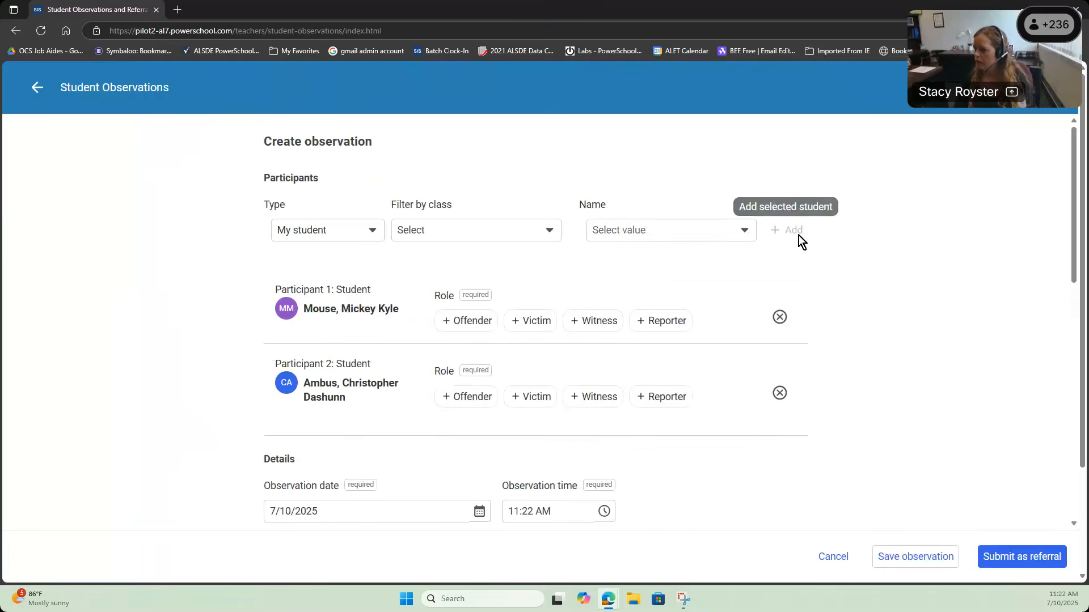
left_click(740, 237)
left_click(656, 454)
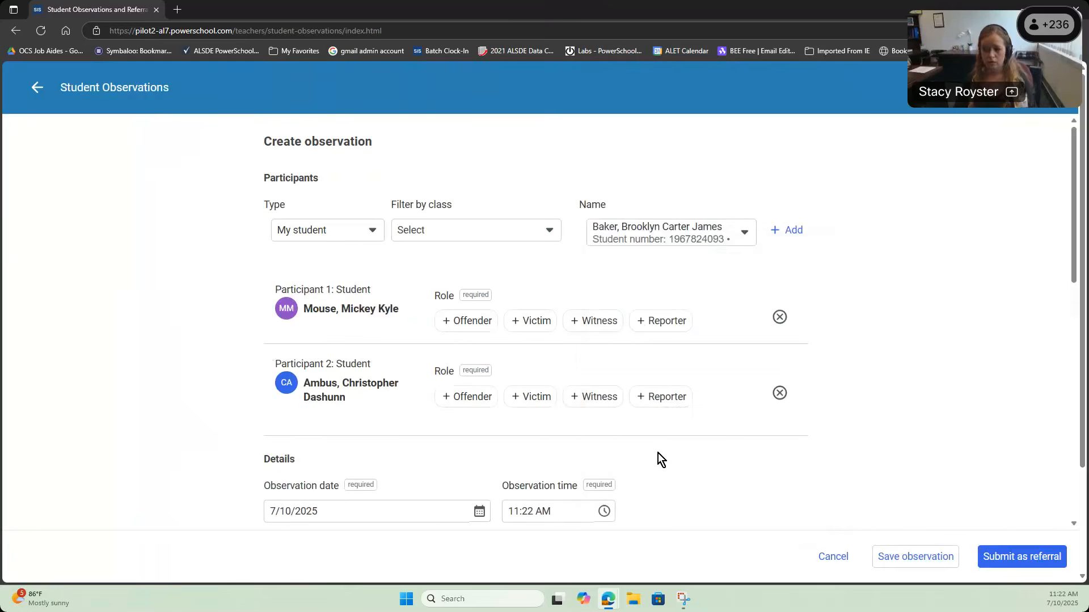
left_click(782, 234)
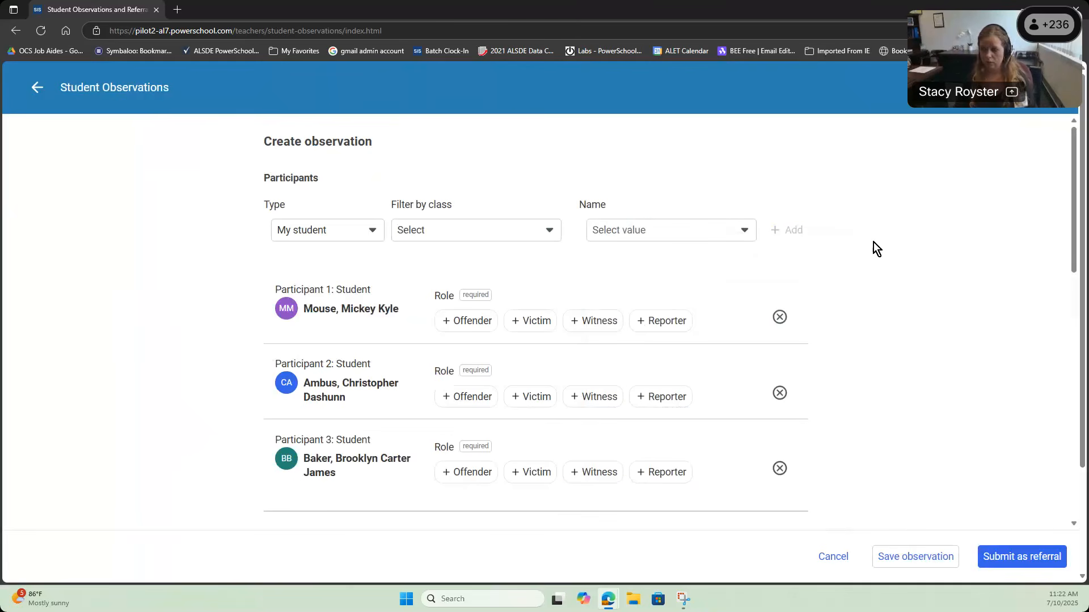
Step: Mark all three participants as offenders, then leave the form and discard the unsaved observation
left_click(456, 322)
left_click(465, 408)
left_click(459, 476)
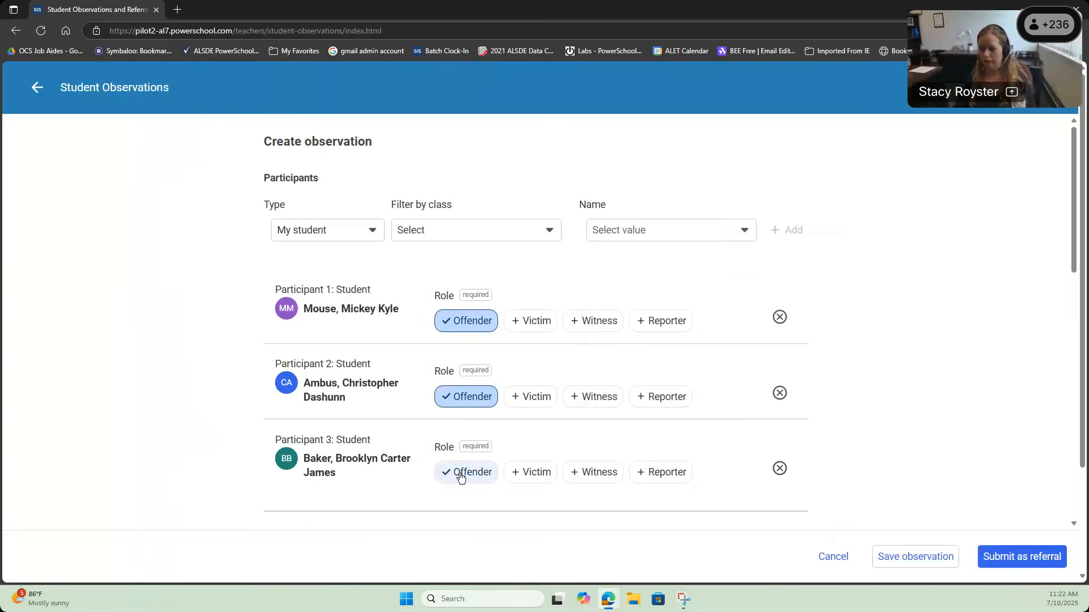
scroll(803, 389, "down", 2)
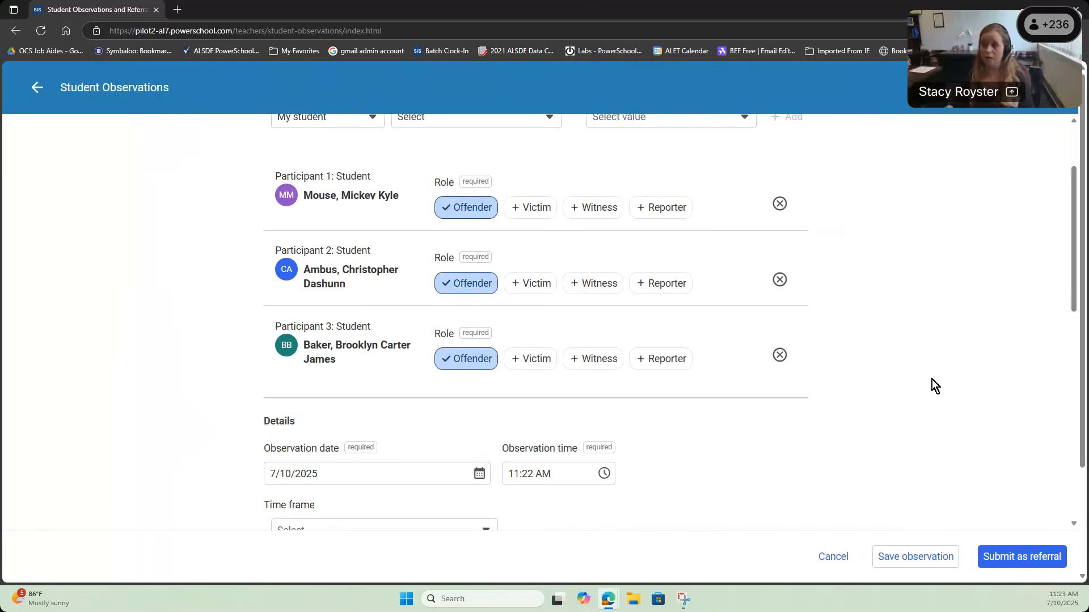
left_click(74, 89)
left_click(660, 374)
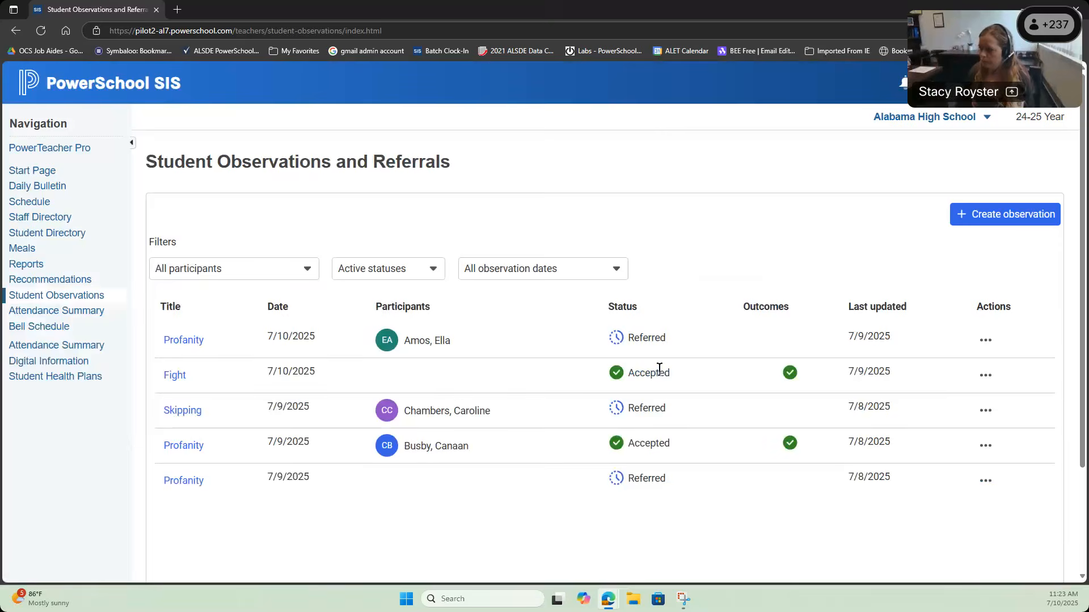
Step: Minimize the teacher window and switch the admin school from District Office to Alabama High School
left_click(1024, 8)
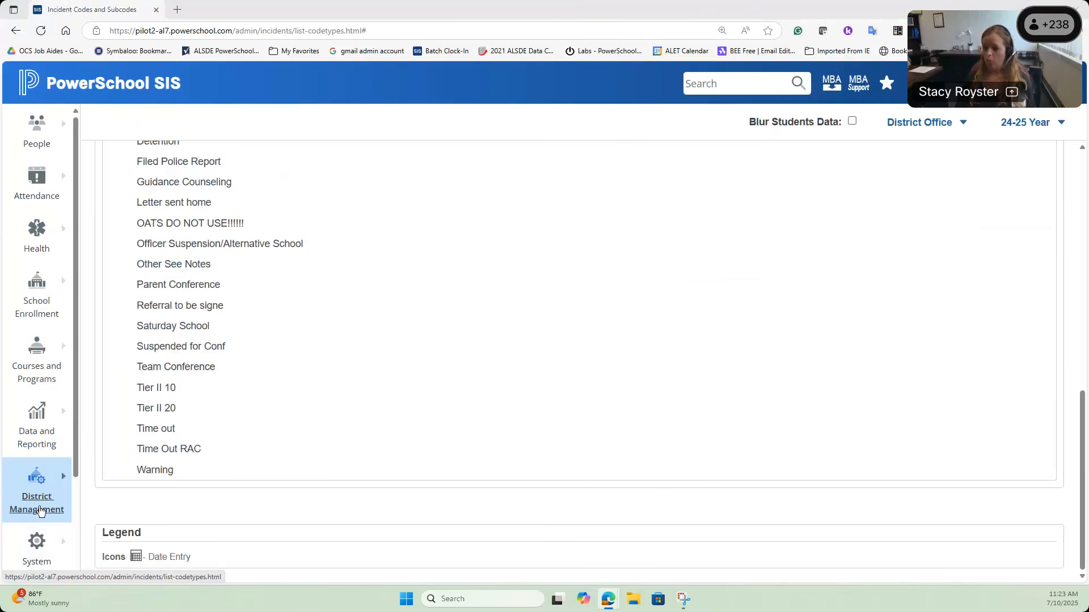
left_click(917, 122)
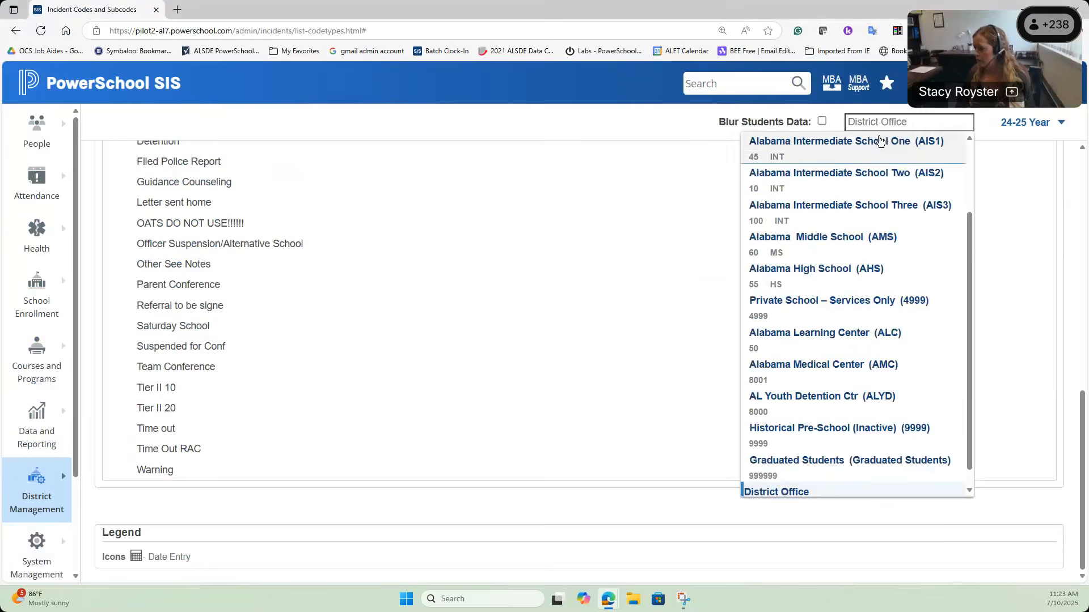
left_click(812, 271)
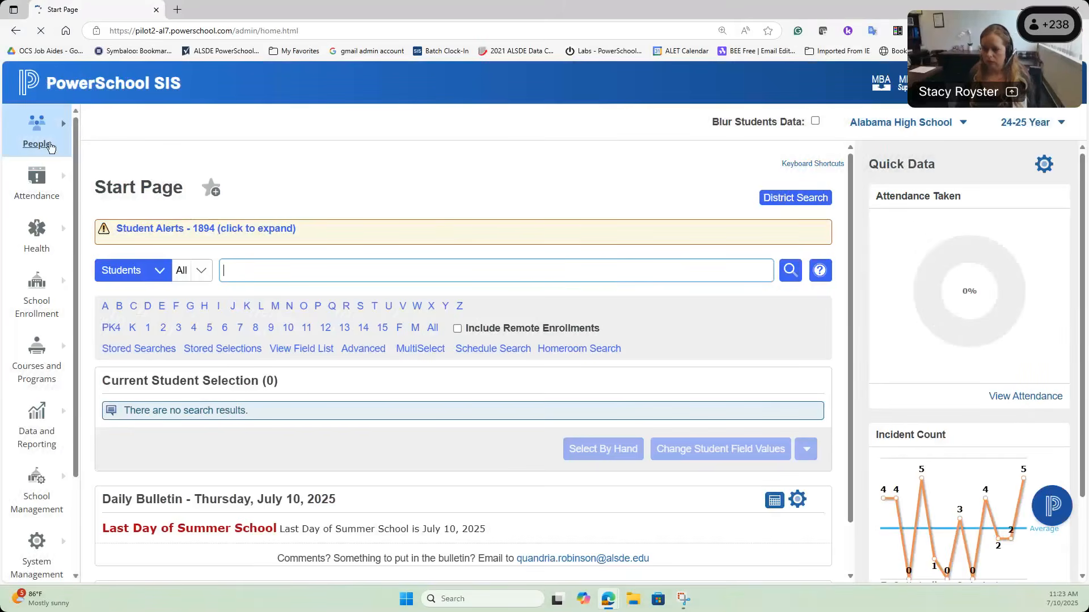
Step: Open All Incidents and try grouping the incident counts by Action, then by Behavior
left_click(50, 146)
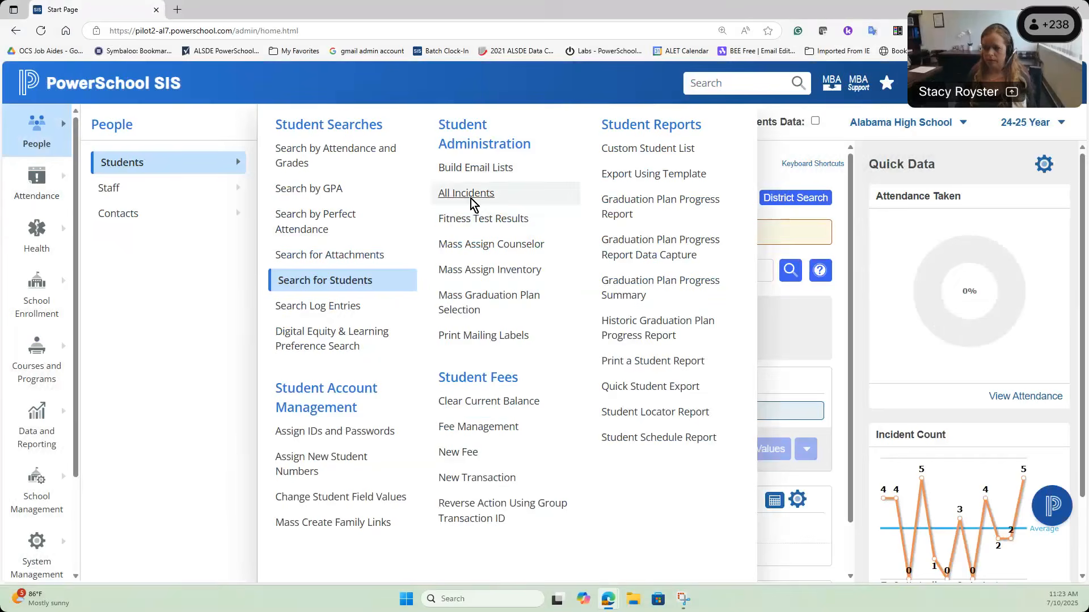
left_click(468, 193)
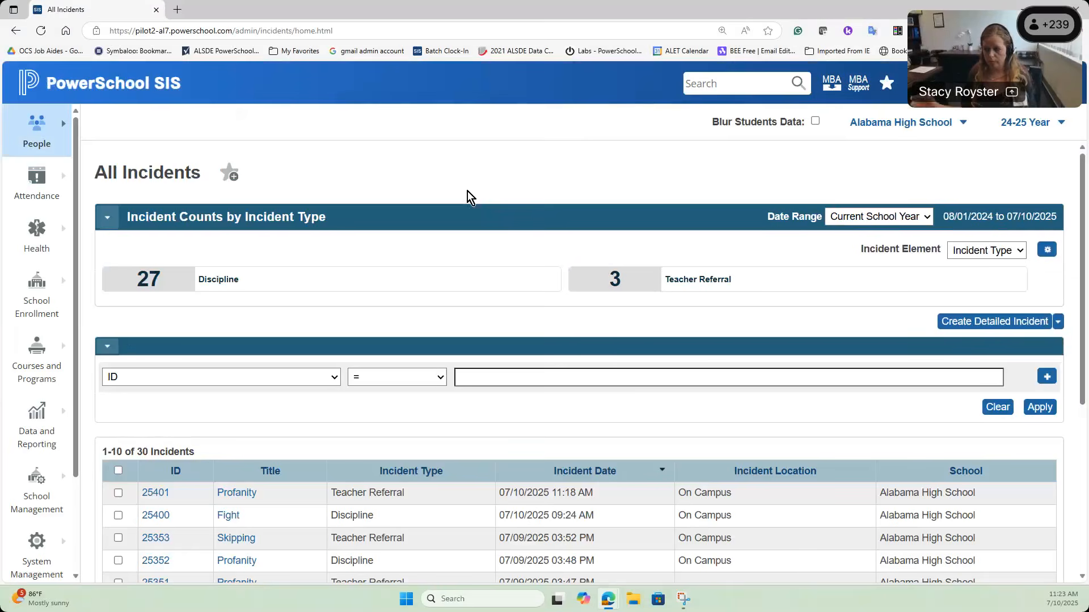
left_click(1015, 260)
left_click(964, 270)
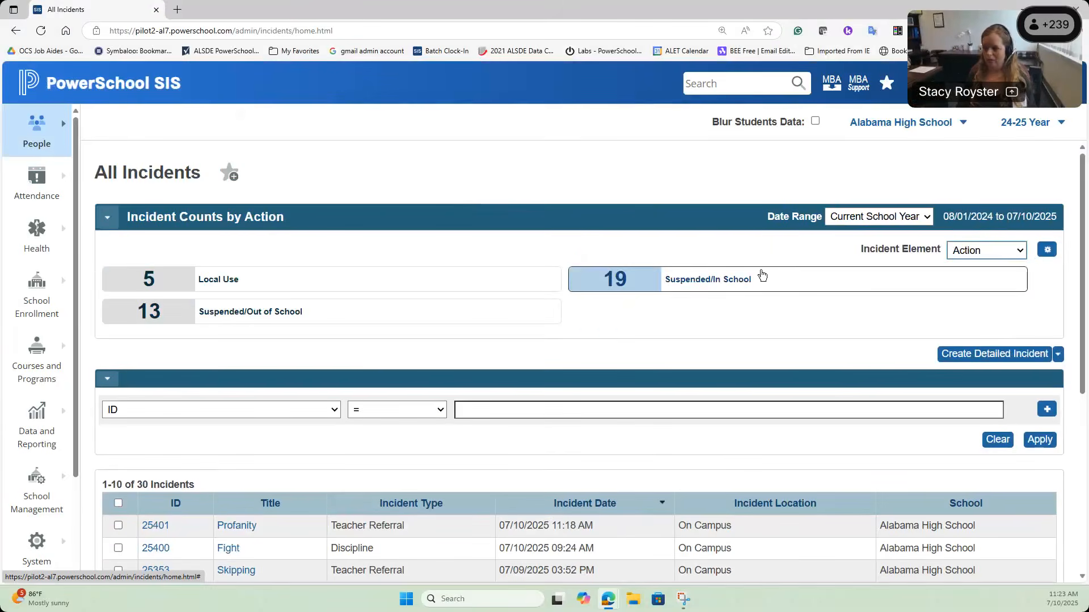
left_click(1018, 256)
left_click(997, 286)
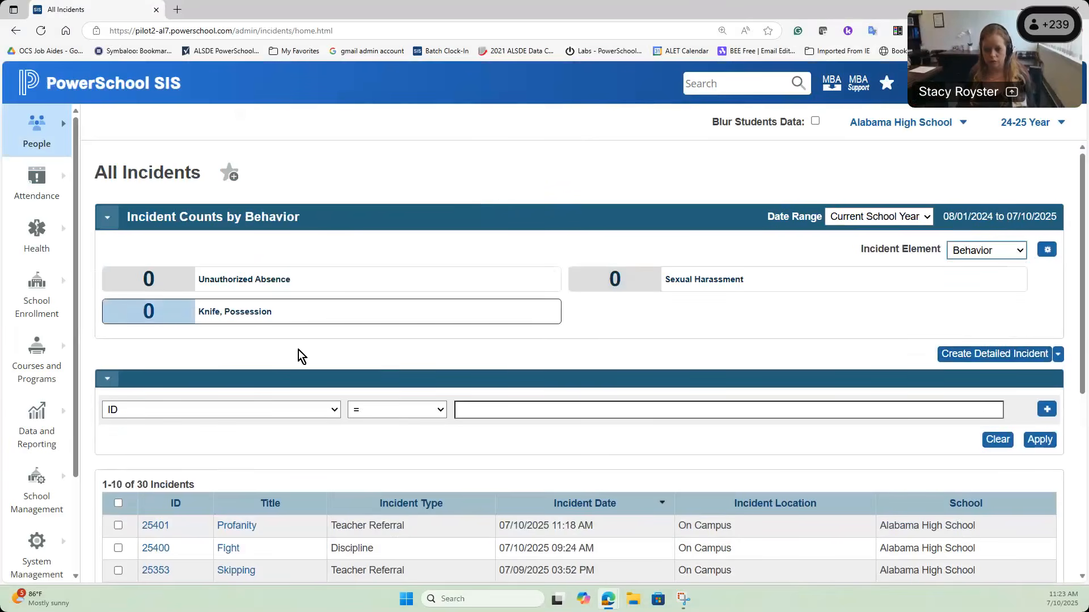
Step: Regroup by Incident Type and filter to Teacher Referral, listing 3 incidents
left_click(1020, 253)
left_click(1006, 301)
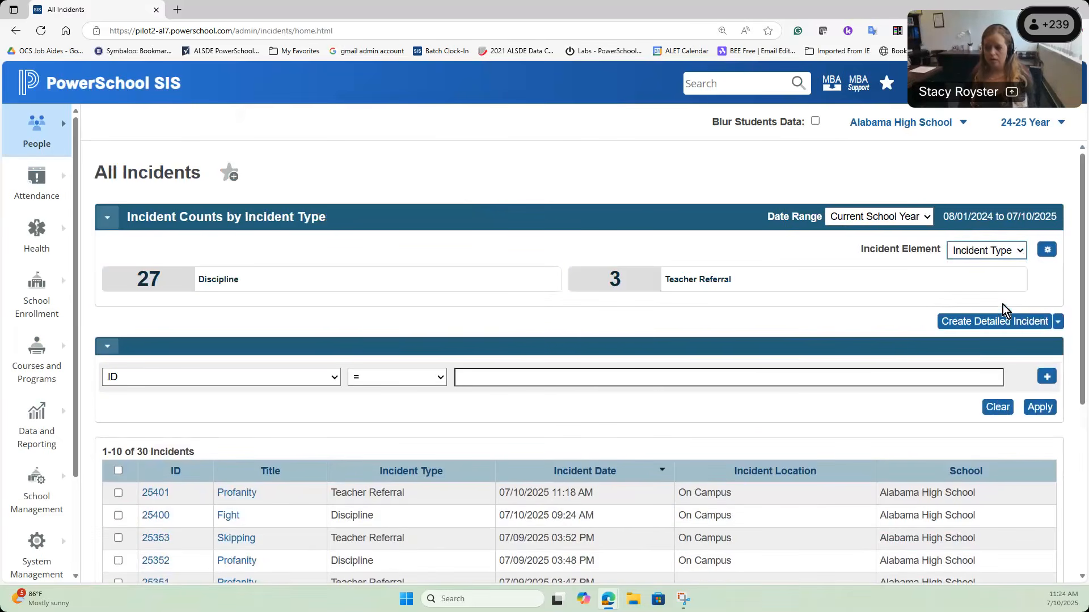
left_click(689, 280)
scroll(525, 431, "down", 3)
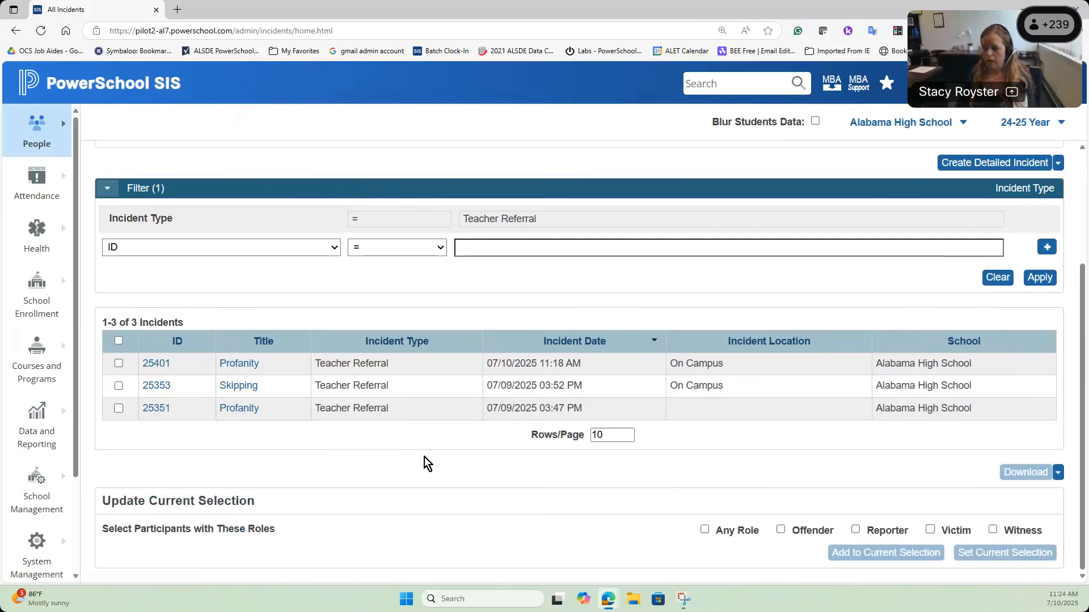
Step: Open Profanity incident 25401 and scroll through its Incident Detail page
left_click(241, 369)
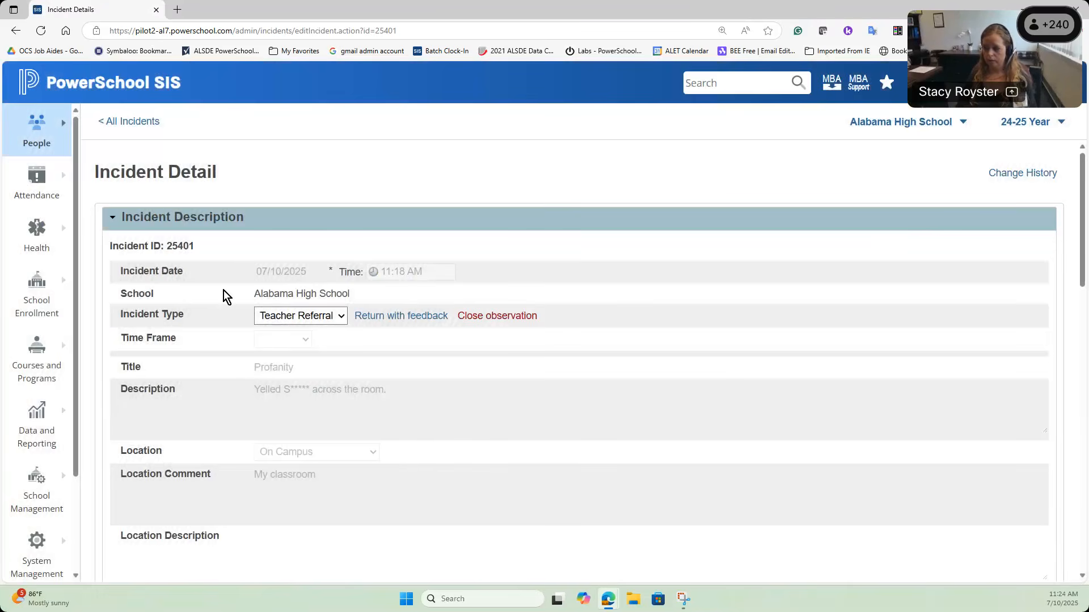
scroll(282, 233, "down", 4)
scroll(284, 232, "down", 6)
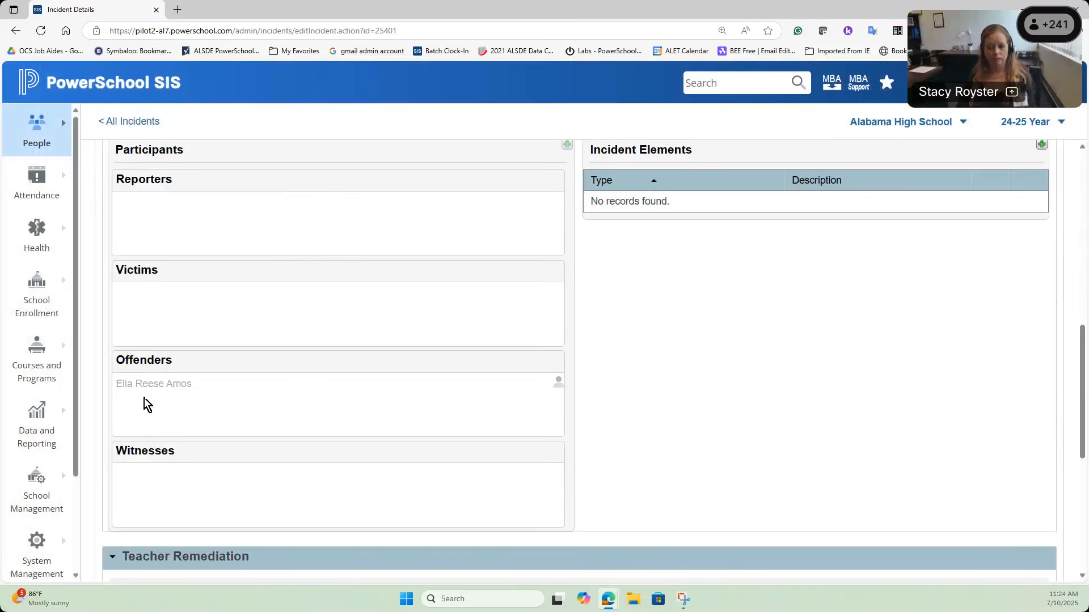
scroll(291, 368, "up", 4)
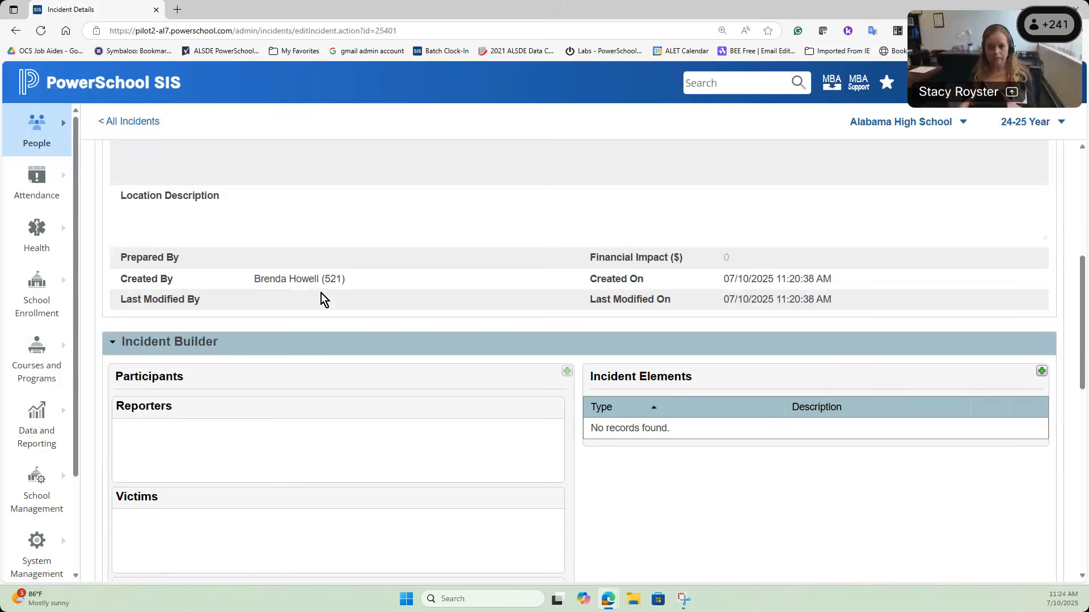
scroll(322, 294, "up", 4)
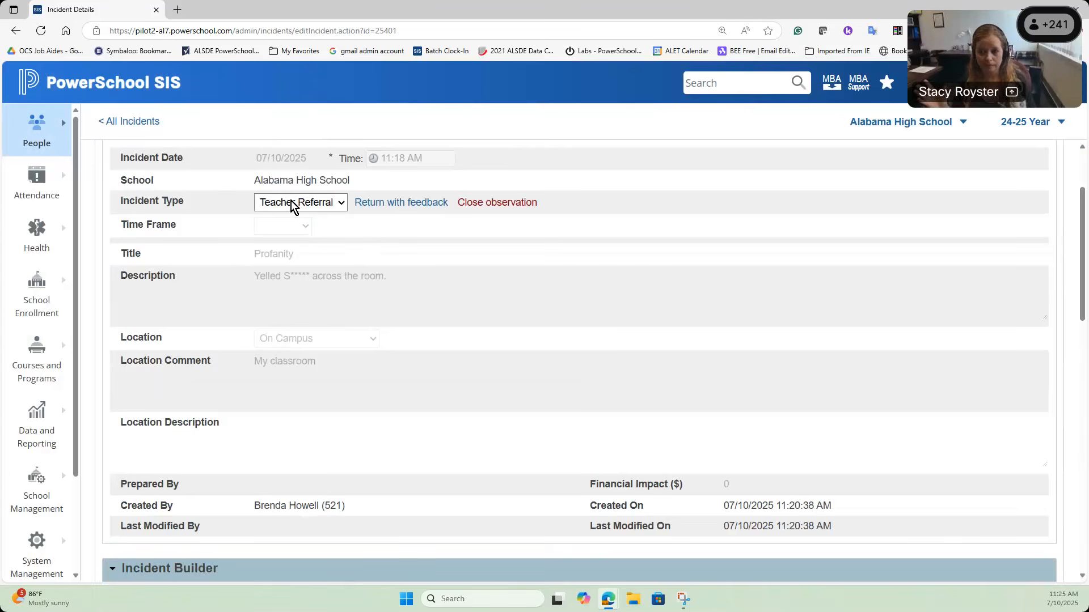
scroll(396, 238, "up", 1)
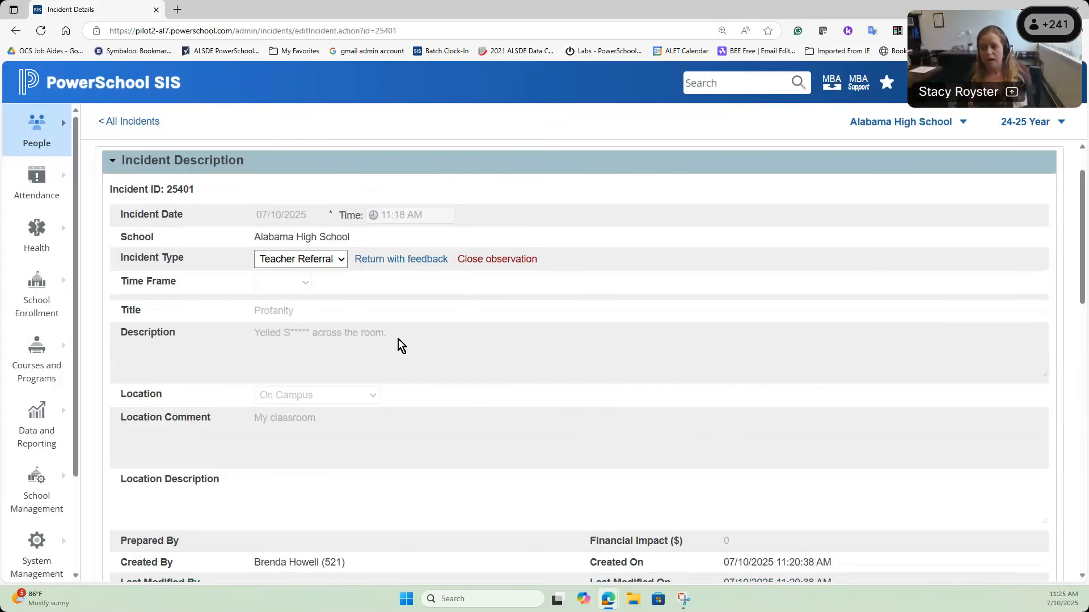
Step: Change incident 25401's type from Teacher Referral to Discipline and submit it
left_click(338, 263)
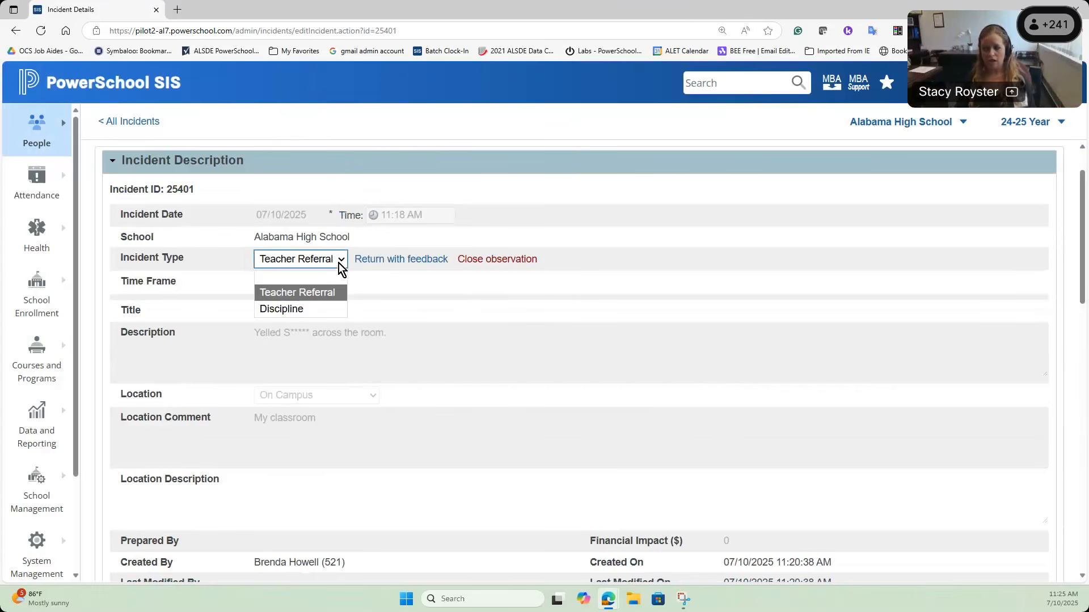
left_click(333, 310)
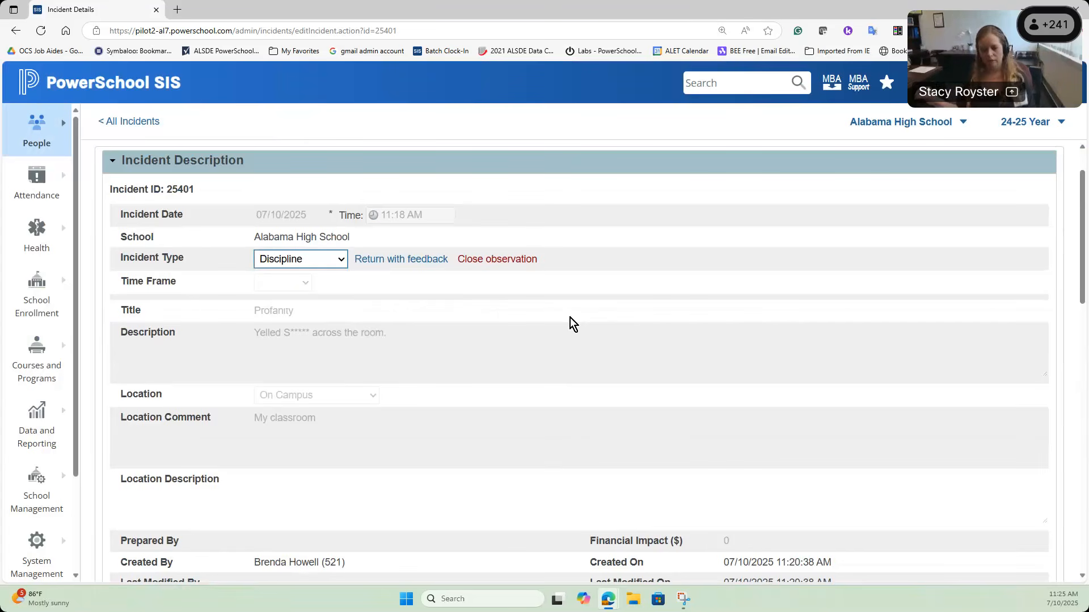
scroll(581, 318, "down", 10)
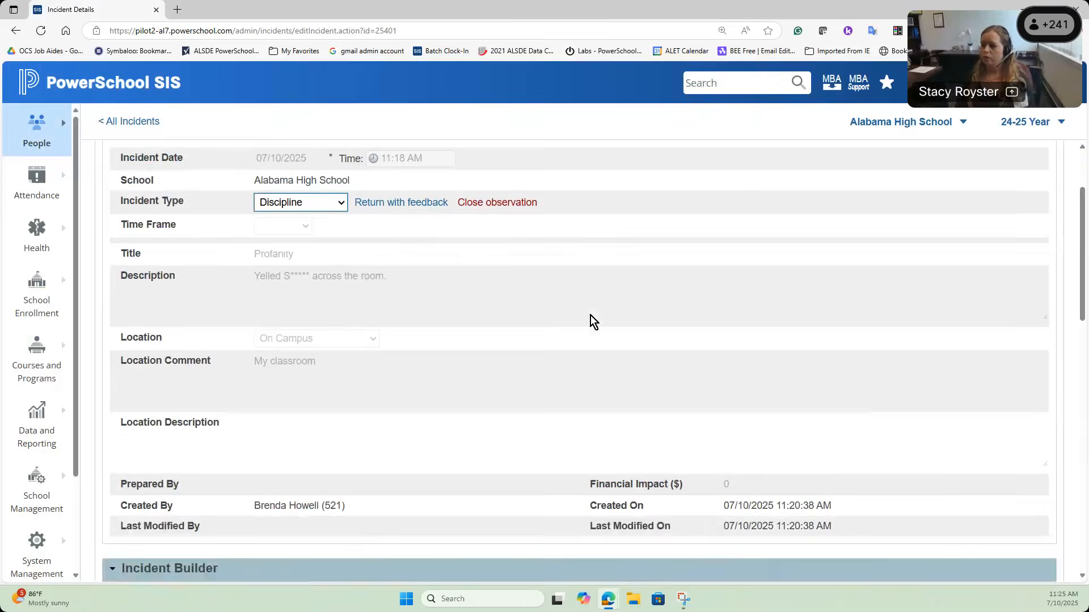
scroll(602, 329, "down", 2)
left_click(996, 437)
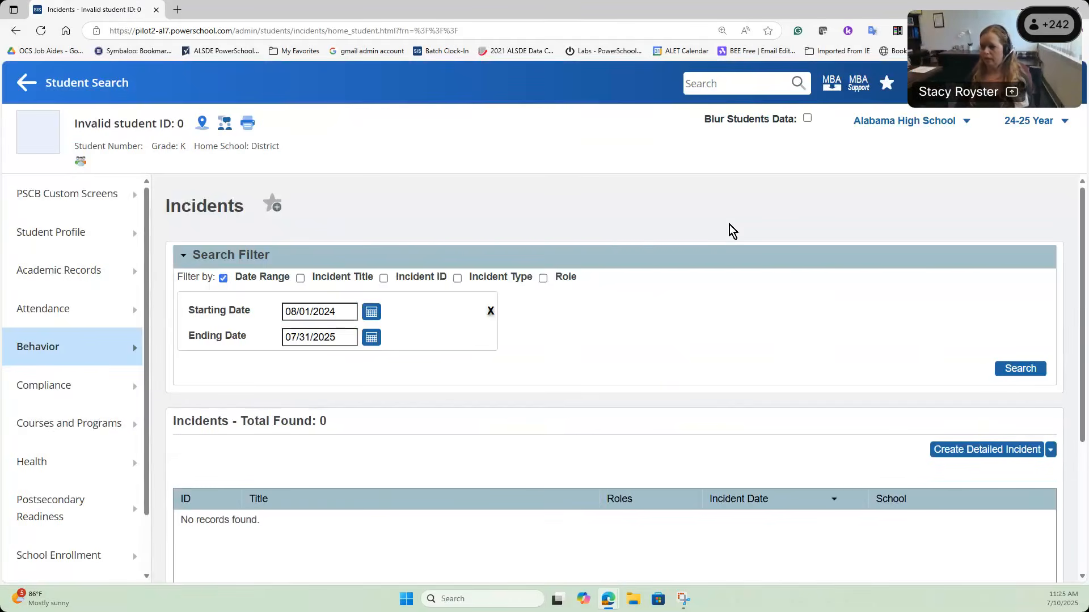
Step: Go back to All Incidents and reopen Profanity incident 25401, now Discipline and Accepted
left_click(34, 94)
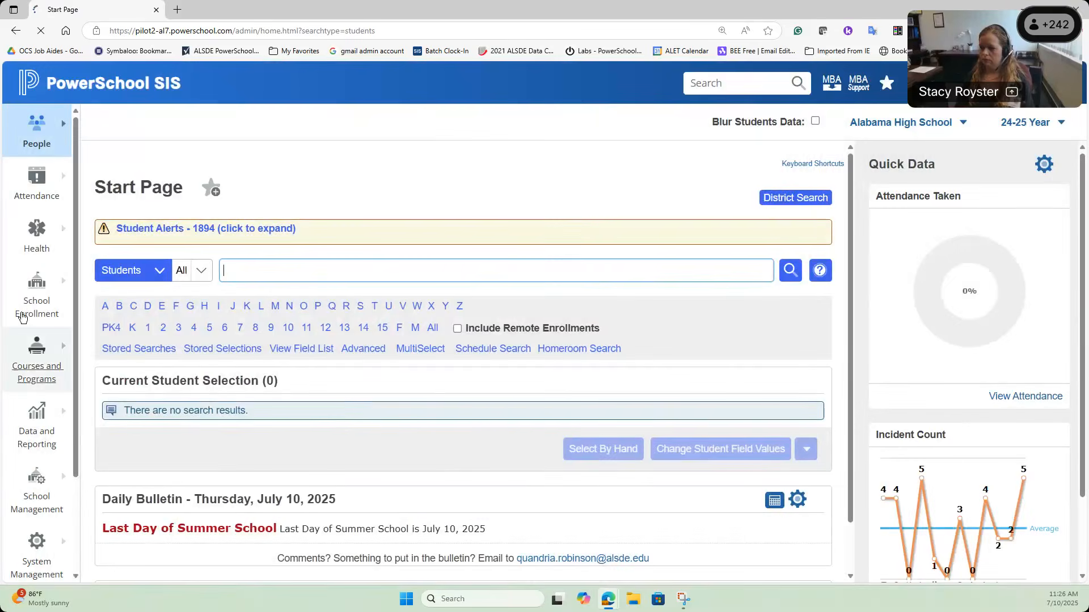
left_click(37, 131)
left_click(467, 195)
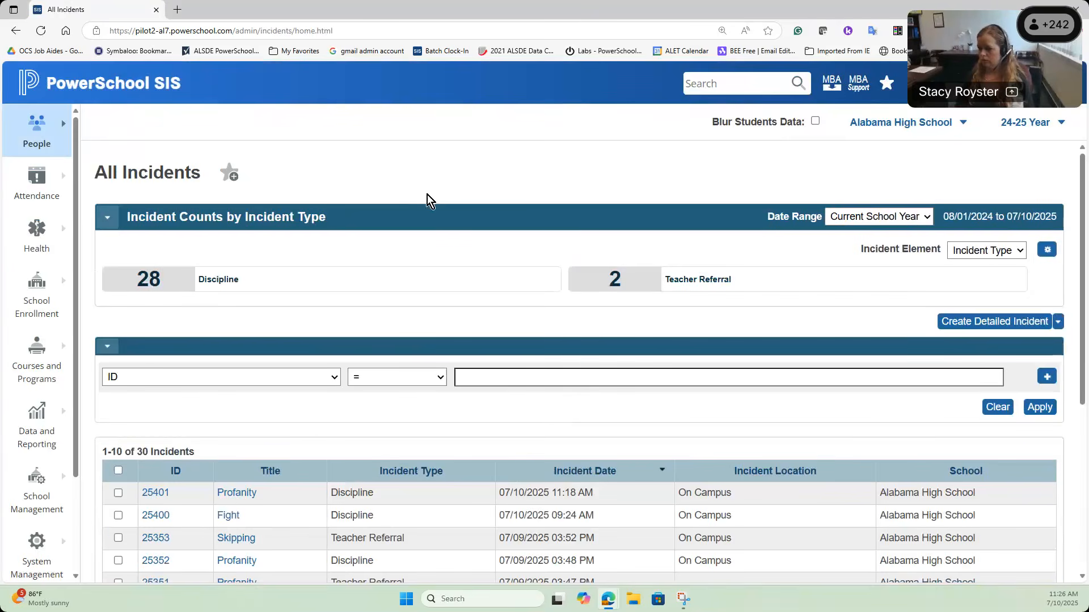
left_click(230, 493)
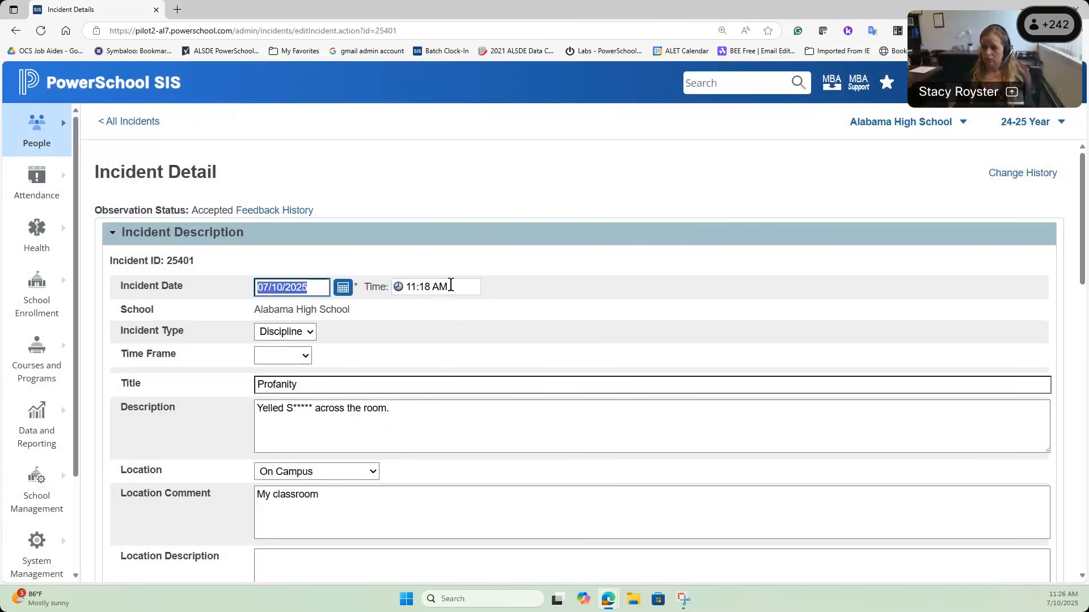
Step: Bring the teacher's Student Observations and Referrals window back to the front to recheck the 7/10/2025 Profanity entry
scroll(460, 283, "down", 2)
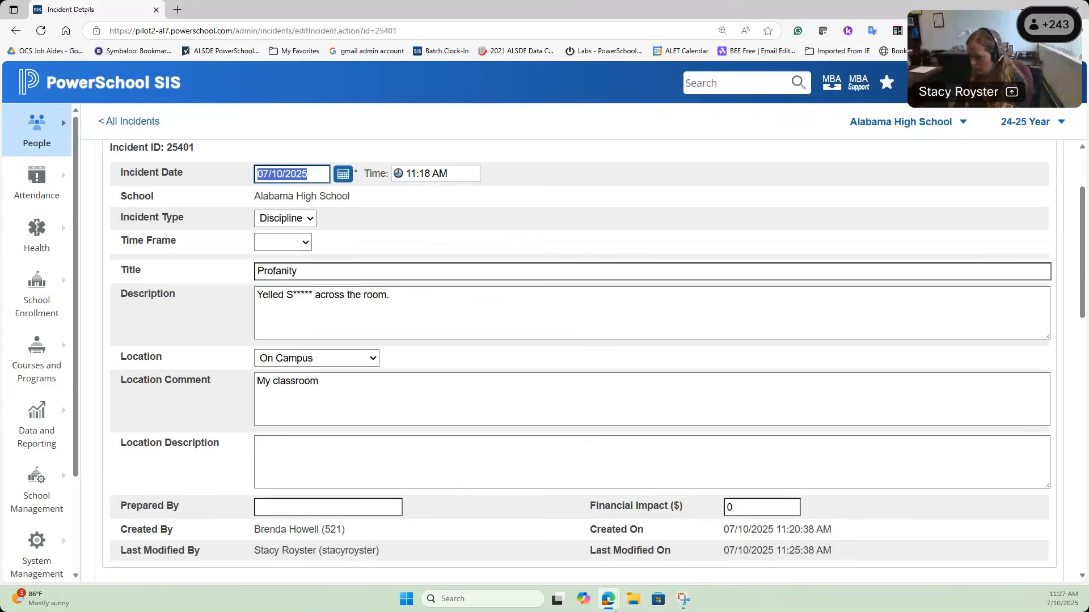
mouse_move(609, 598)
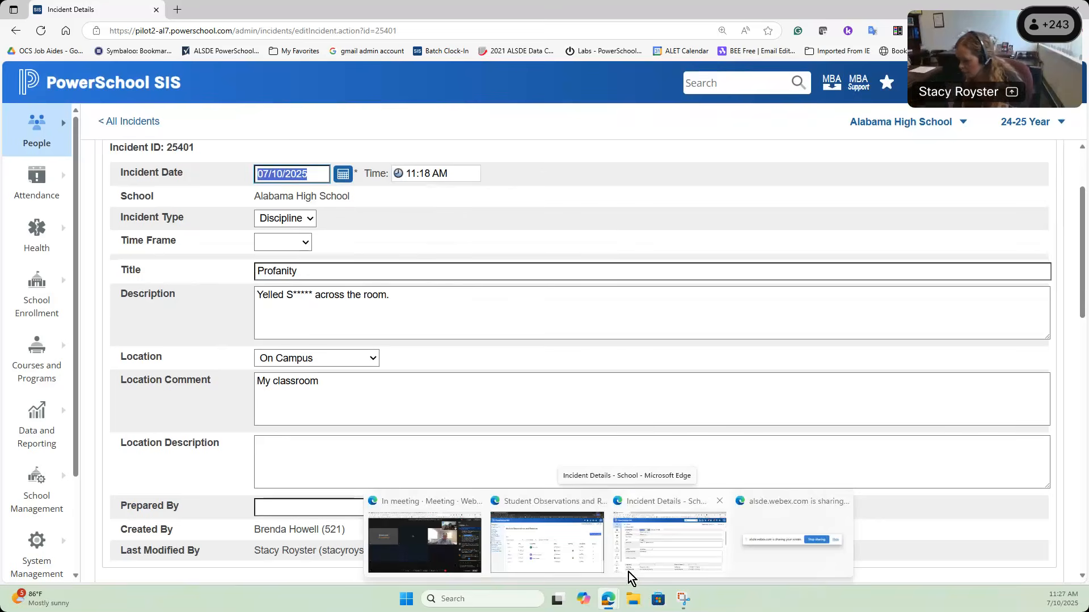
left_click(574, 566)
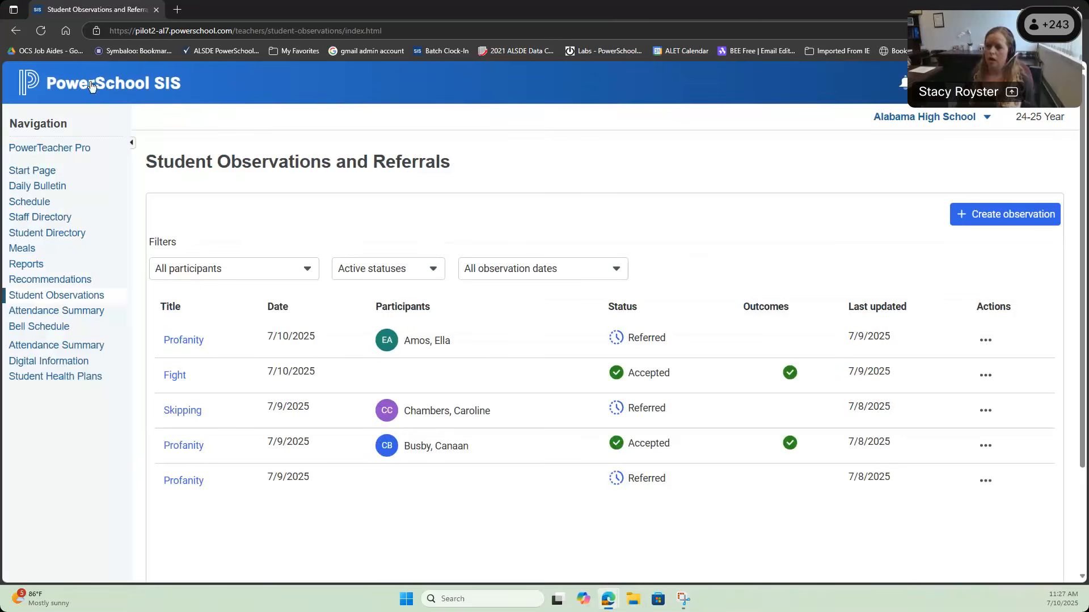
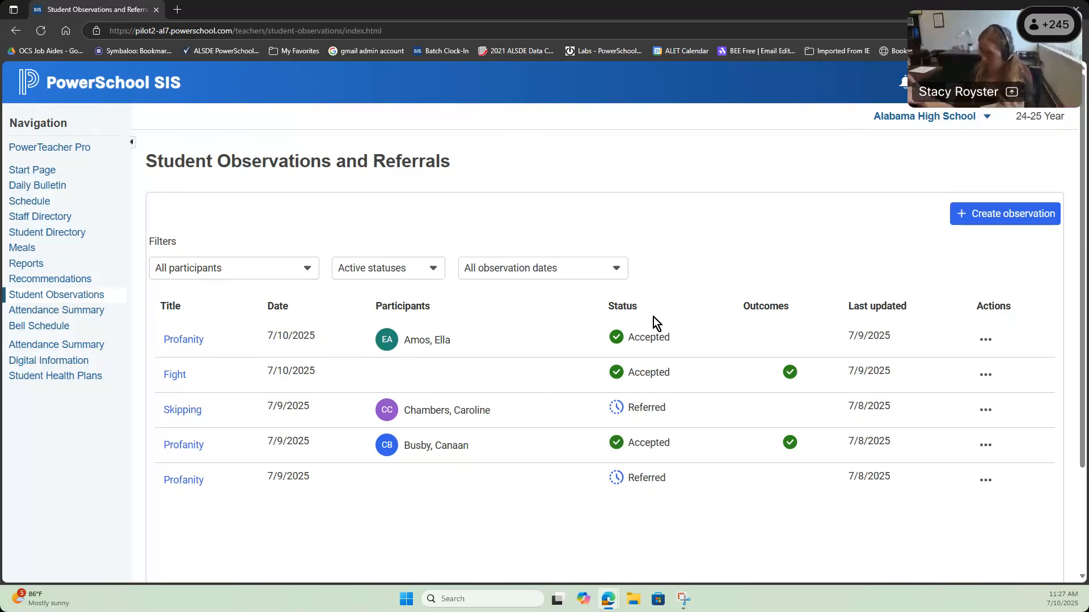
Step: Review the Profanity observation's participants, incident details, remediation and outcomes
left_click(984, 338)
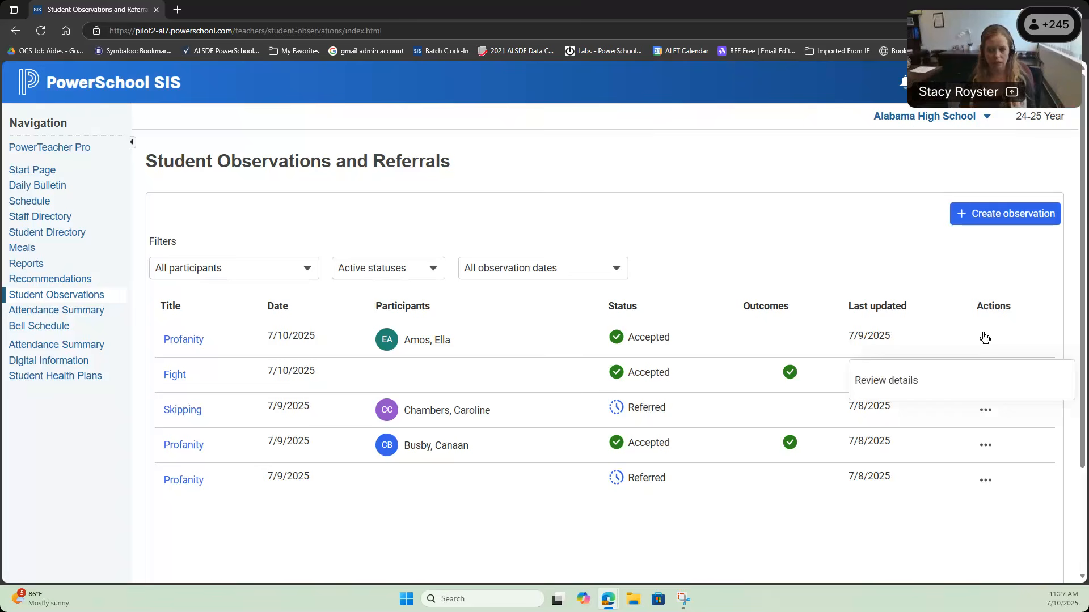
left_click(908, 380)
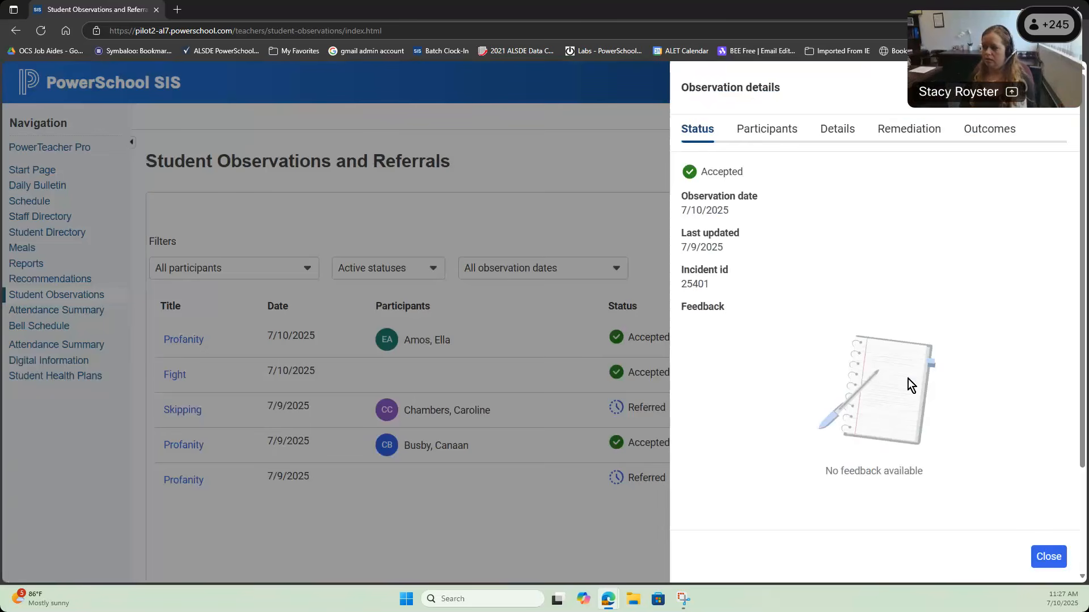
left_click(752, 132)
left_click(832, 130)
left_click(902, 128)
left_click(986, 128)
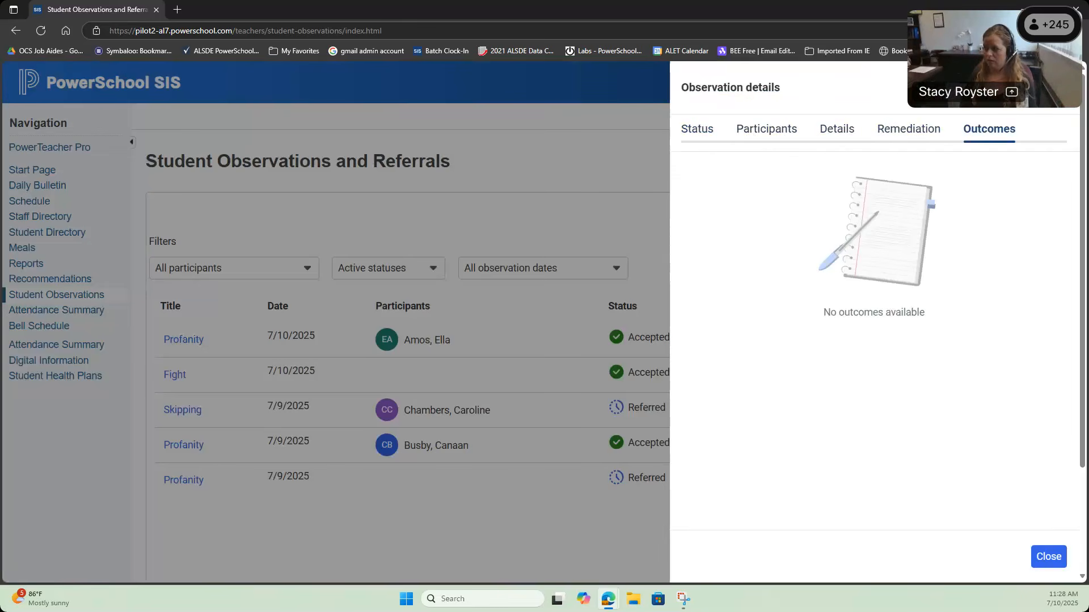
key("Escape")
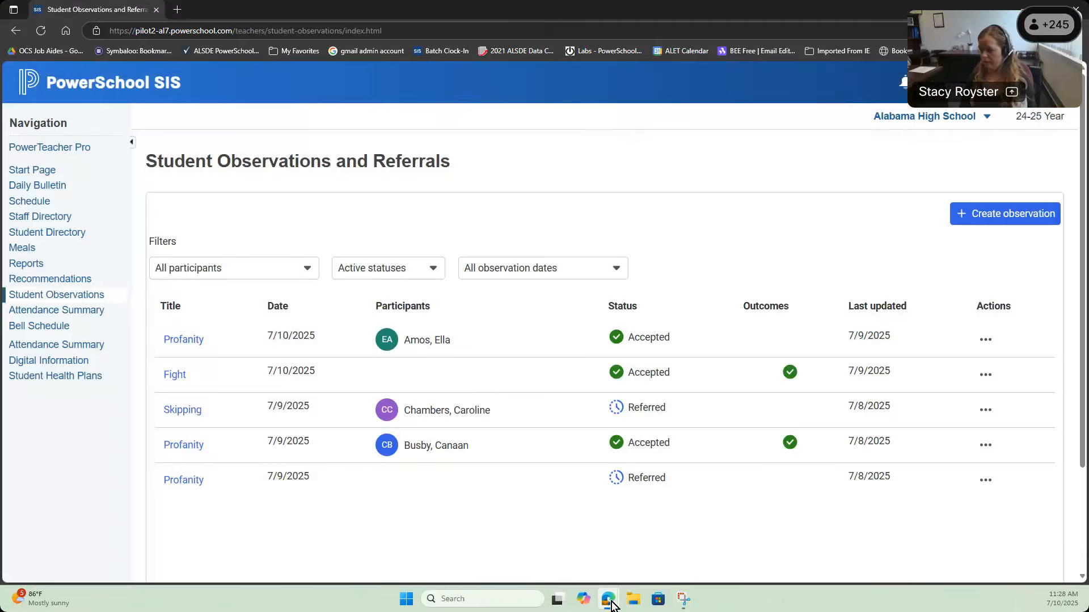
Step: Add a Profanity/Vulgarity behavior to incident 25401, marked as the primary behavior
left_click(623, 544)
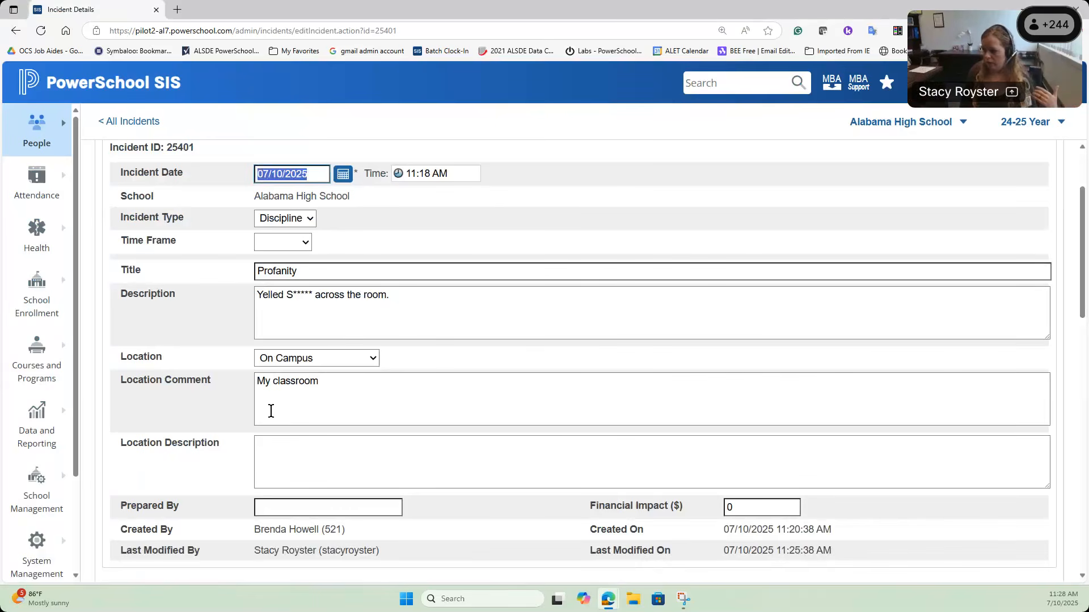
scroll(271, 411, "down", 5)
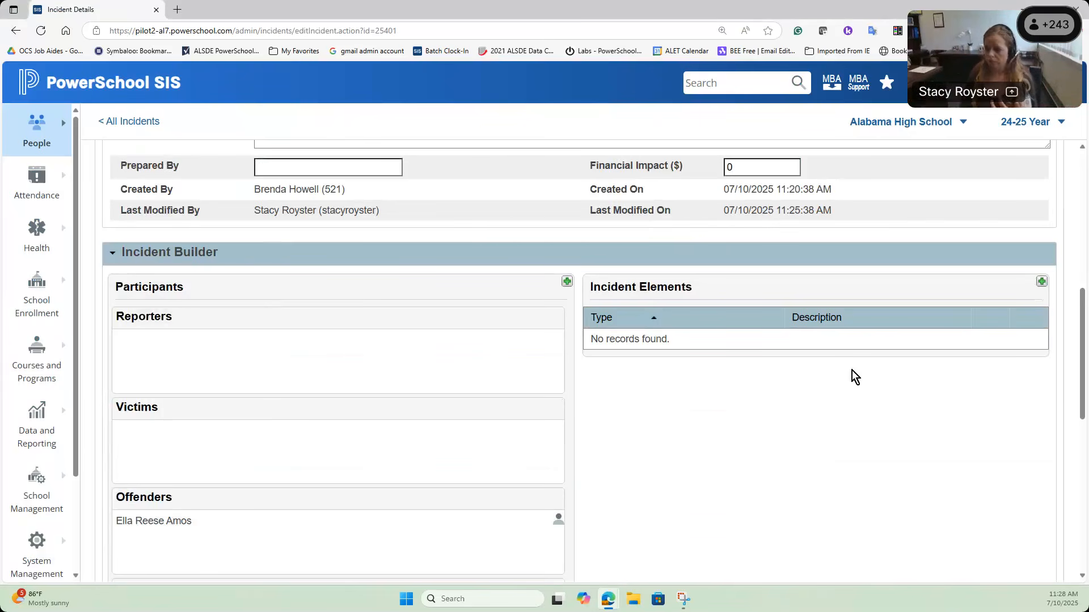
scroll(851, 369, "down", 4)
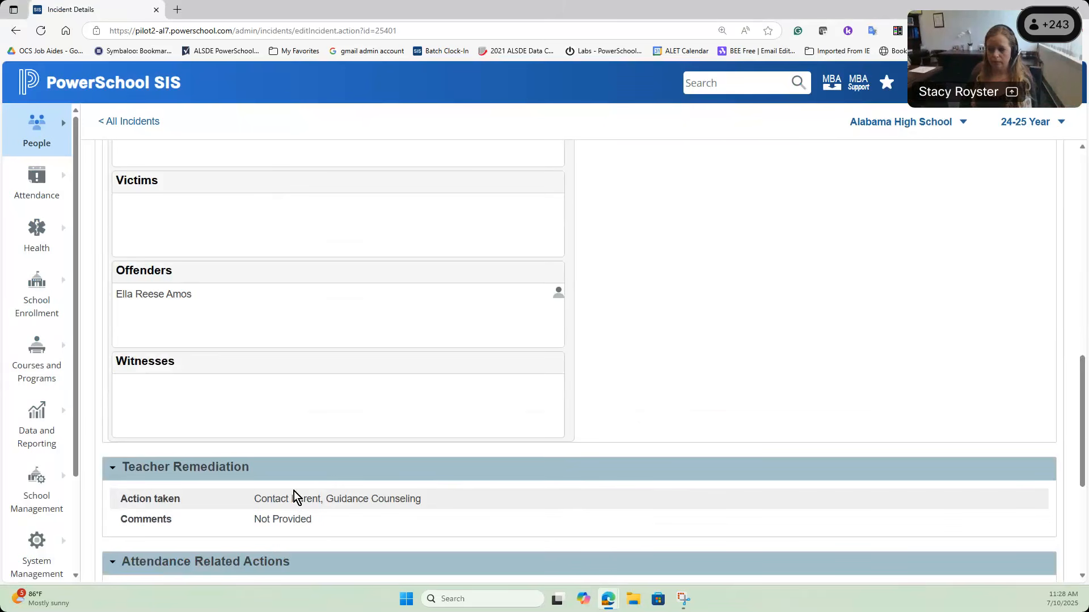
scroll(734, 408, "up", 4)
left_click(1040, 283)
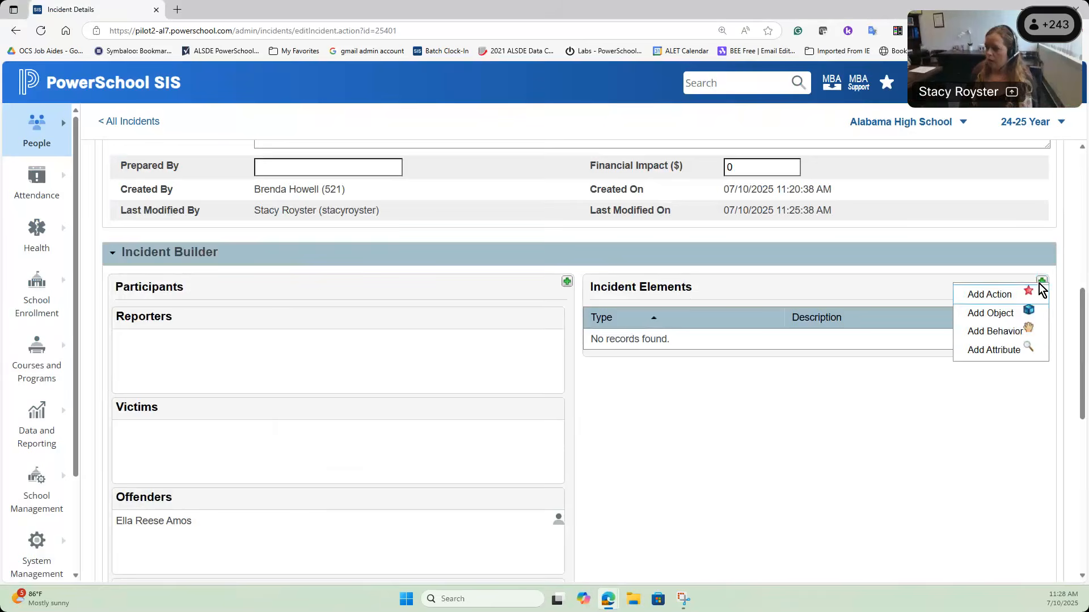
left_click(1001, 333)
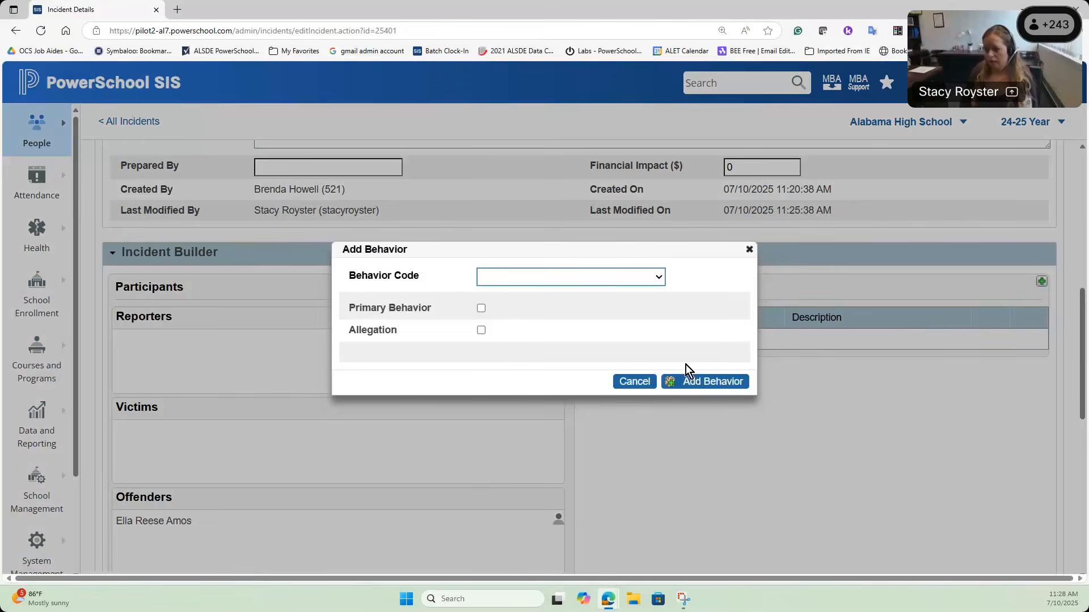
left_click(556, 278)
scroll(519, 385, "down", 6)
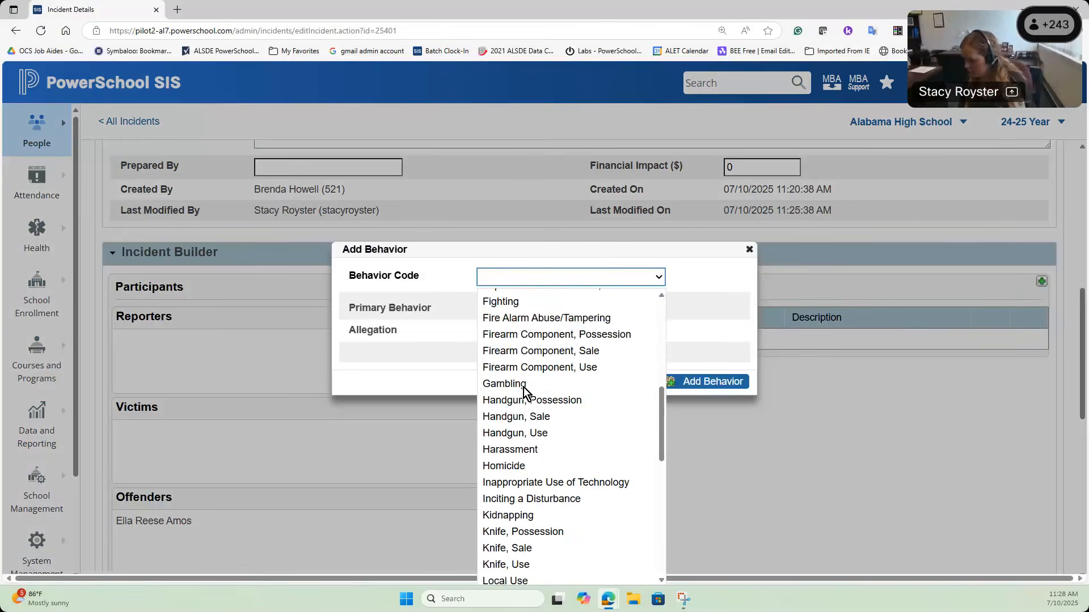
scroll(523, 390, "down", 5)
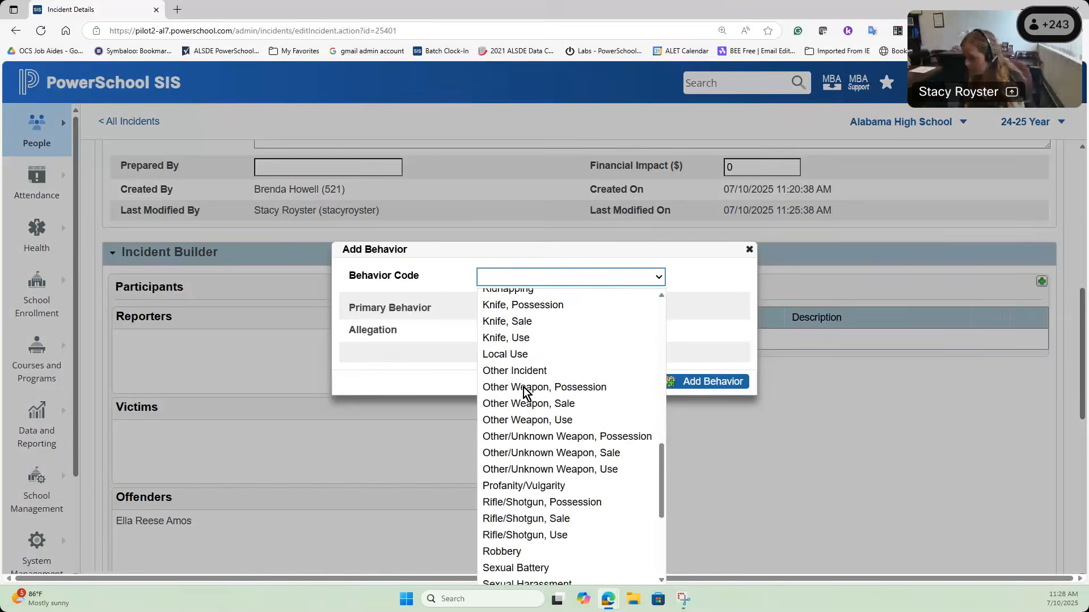
left_click(549, 480)
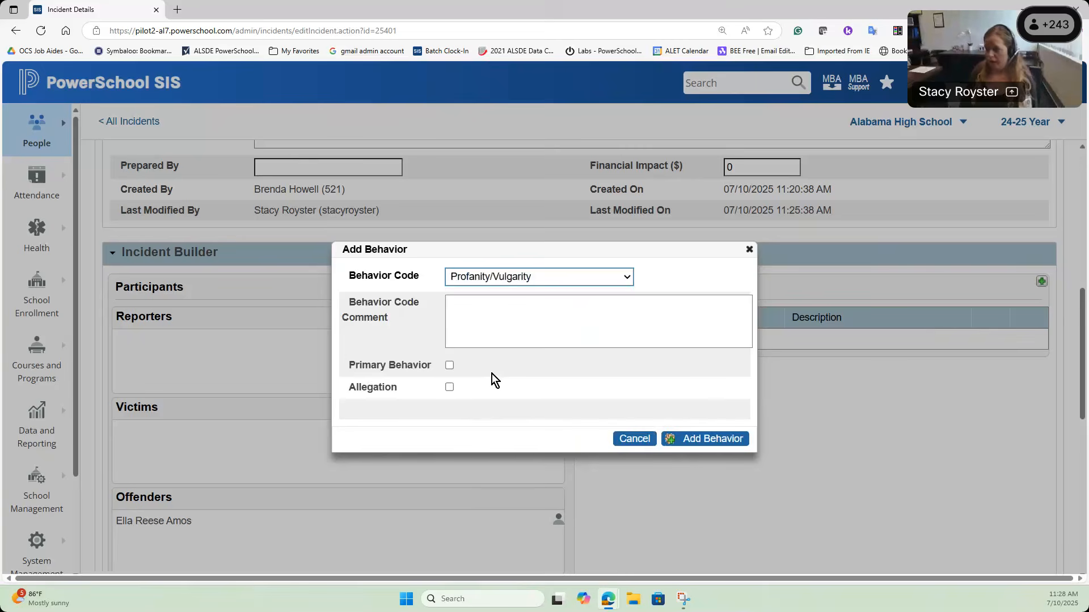
left_click(449, 366)
left_click(730, 441)
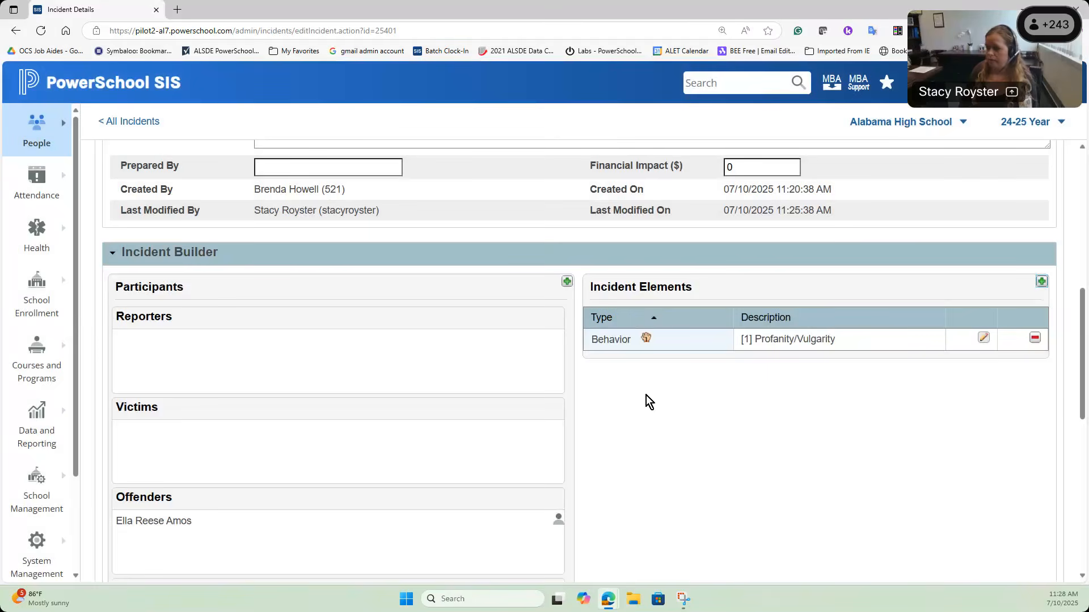
Step: Attach the Profanity/Vulgarity behavior to the offender
scroll(664, 419, "down", 2)
left_click_drag(609, 224, 153, 406)
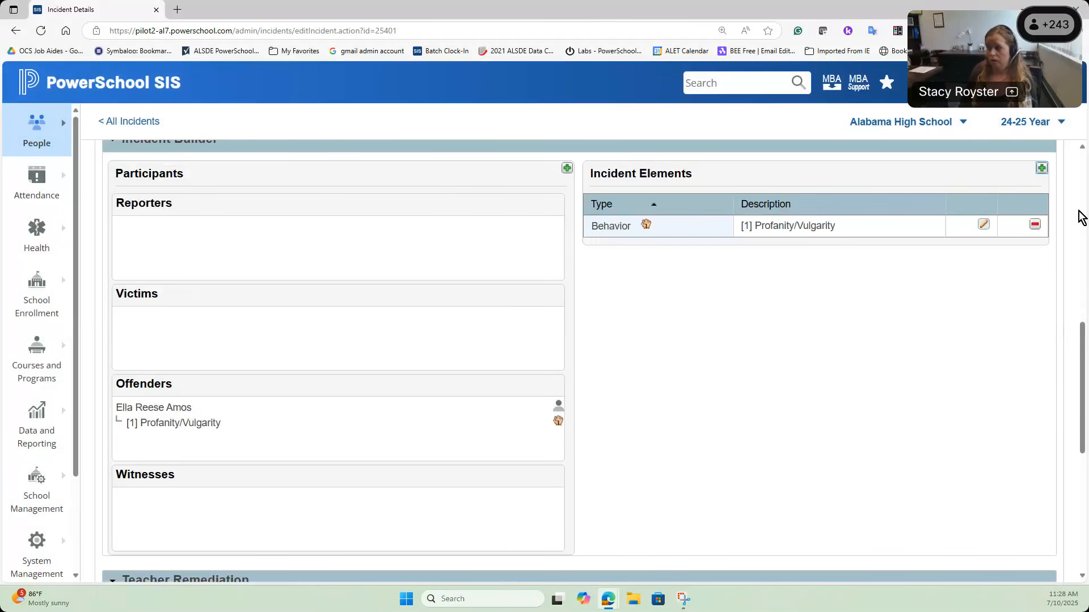
left_click(1043, 169)
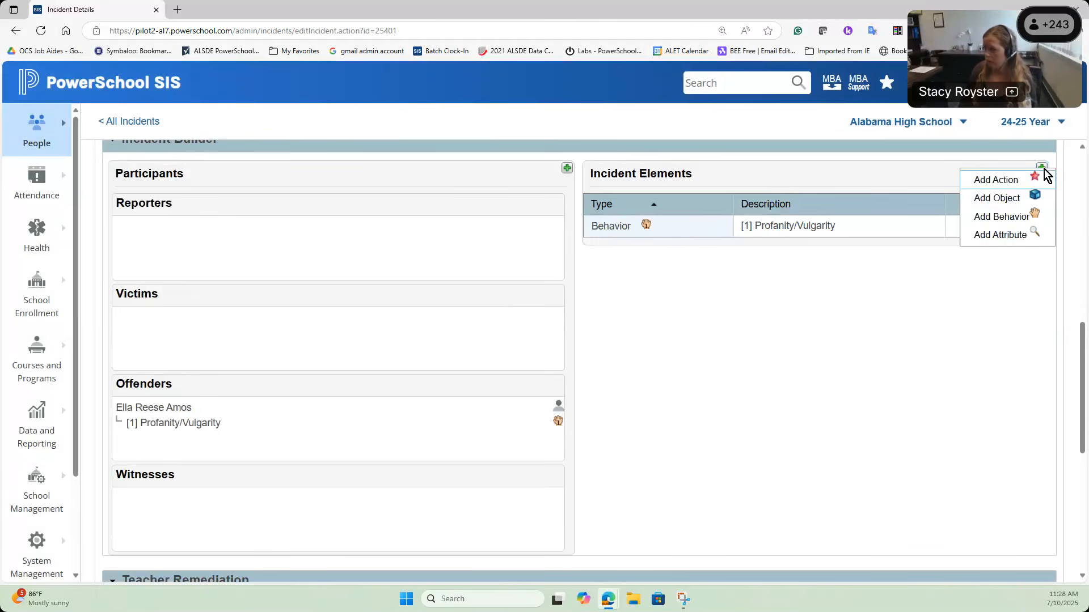
Step: Add a Suspended/In School action with begin, expected end and actual end dates of 07/11/2025
left_click(1018, 183)
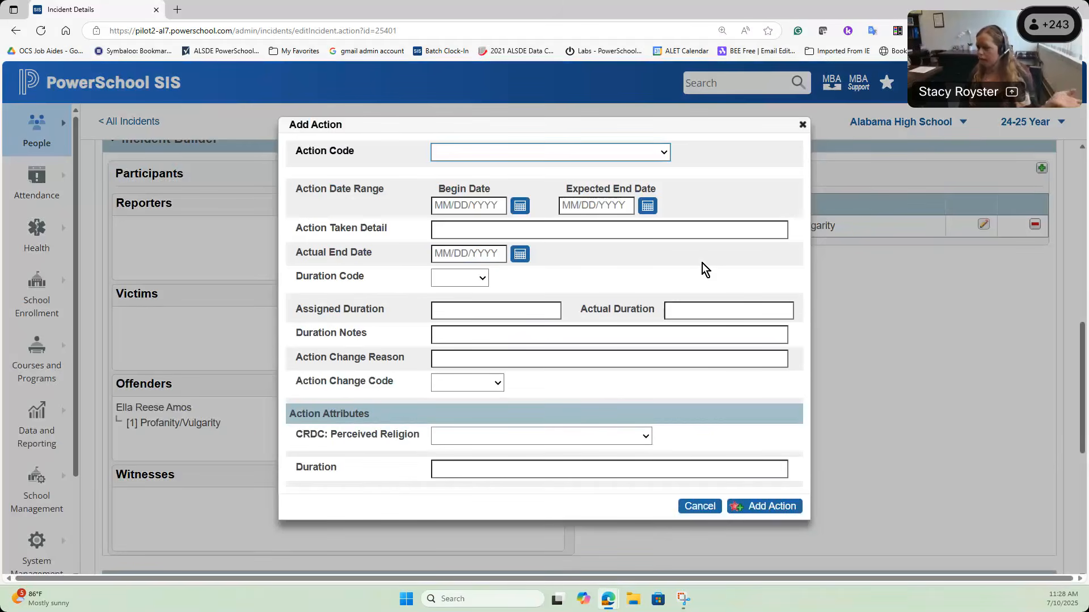
left_click(531, 153)
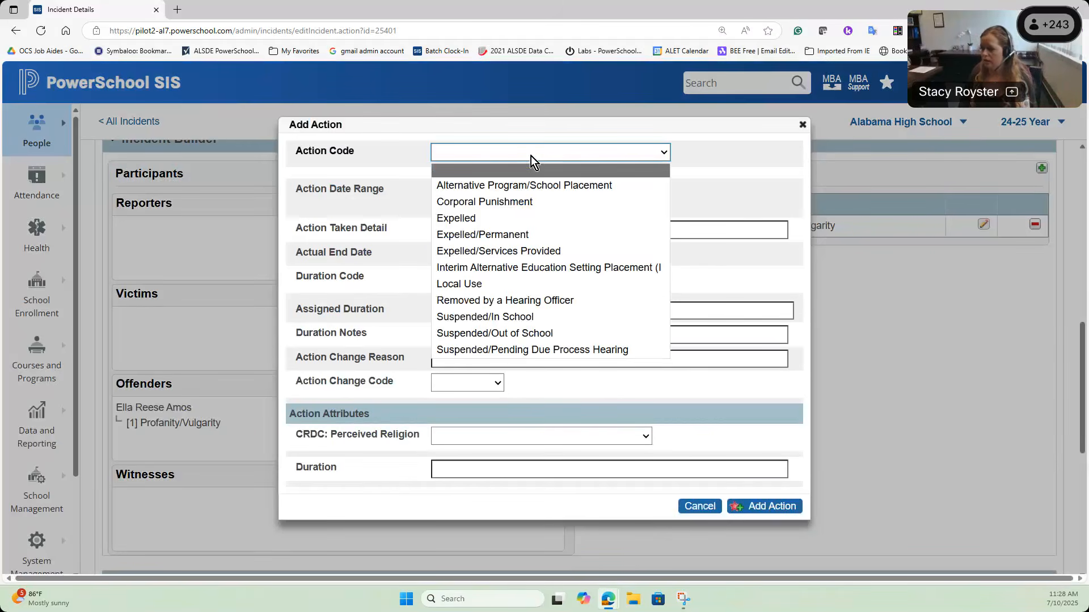
left_click(538, 316)
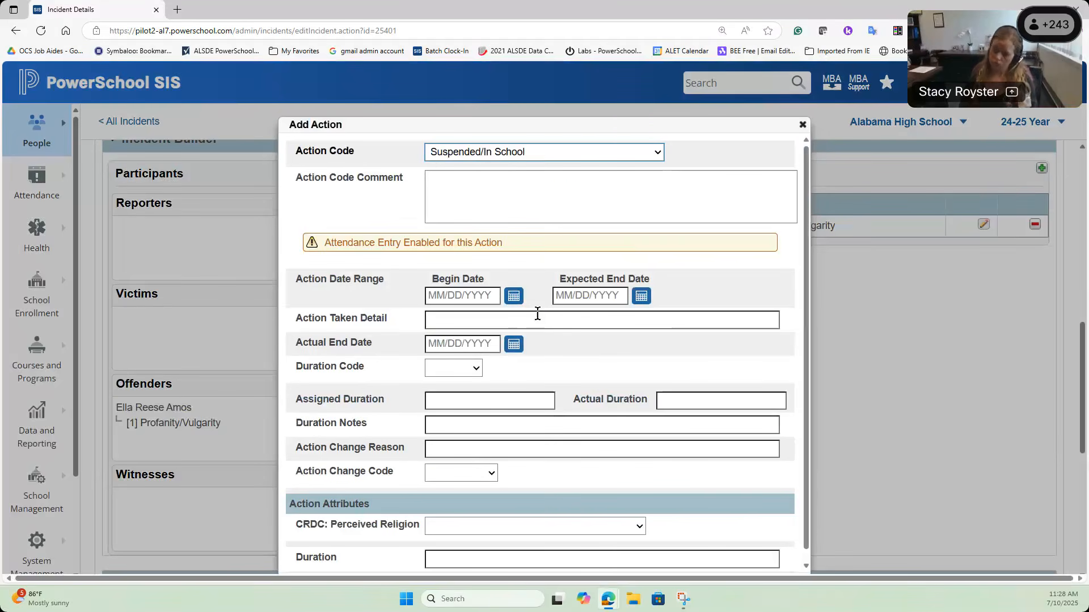
left_click(516, 300)
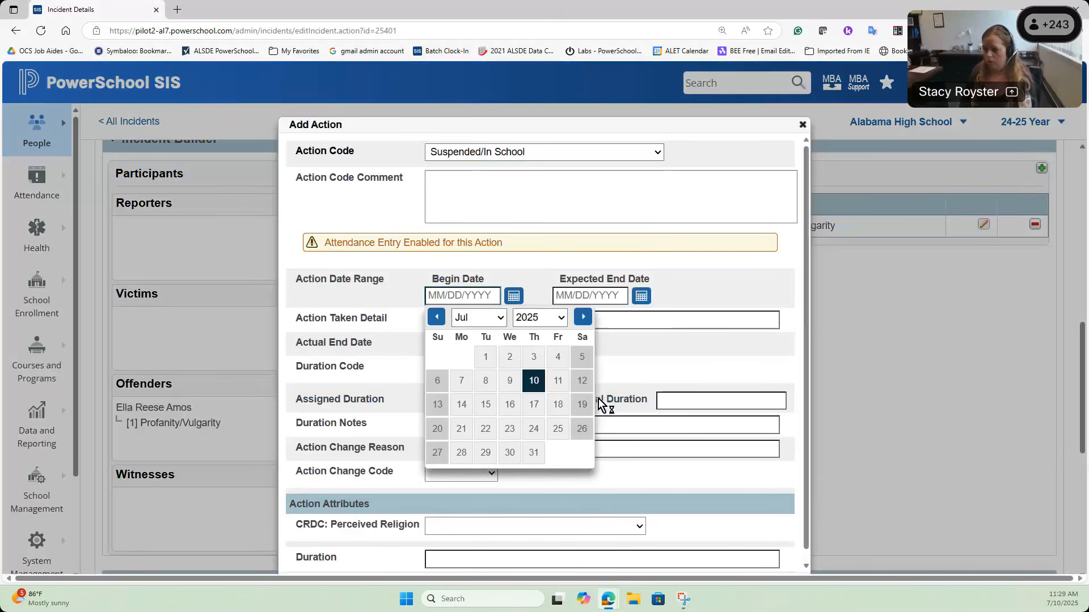
left_click(554, 382)
left_click(640, 305)
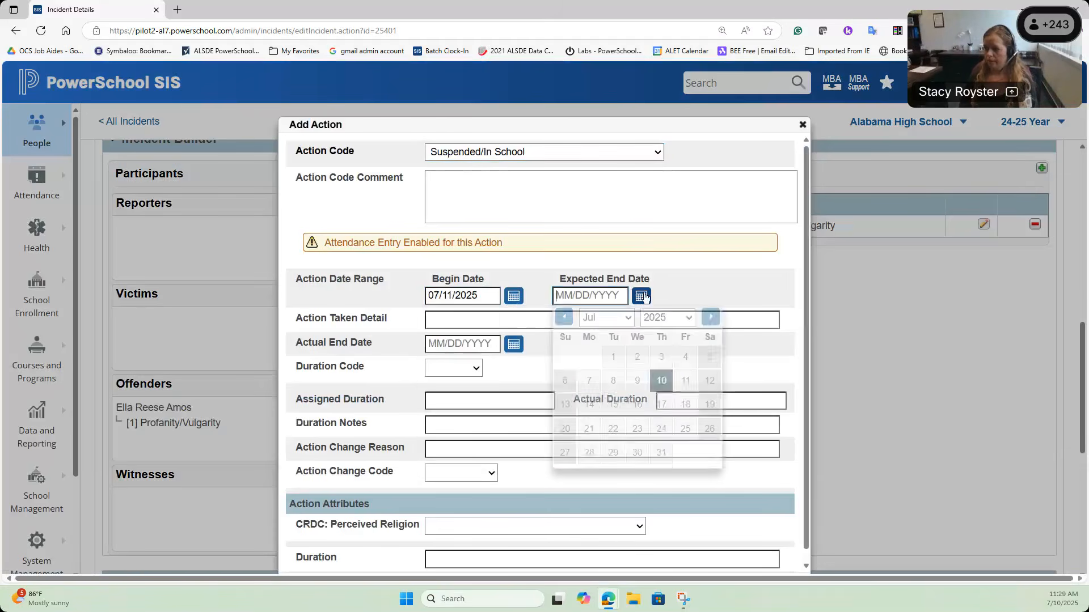
left_click(685, 383)
left_click(513, 344)
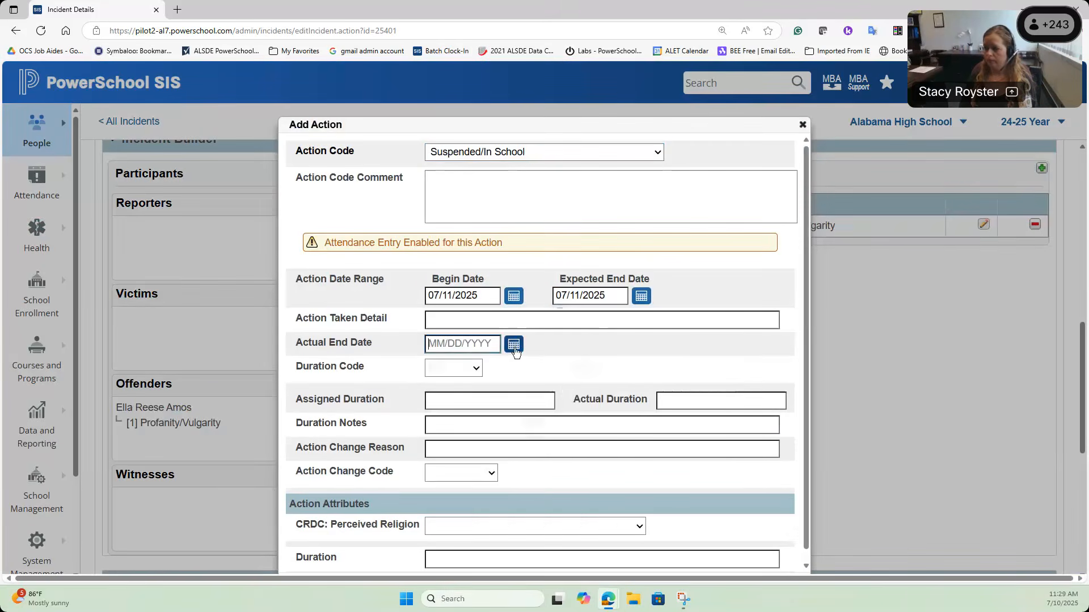
left_click(558, 429)
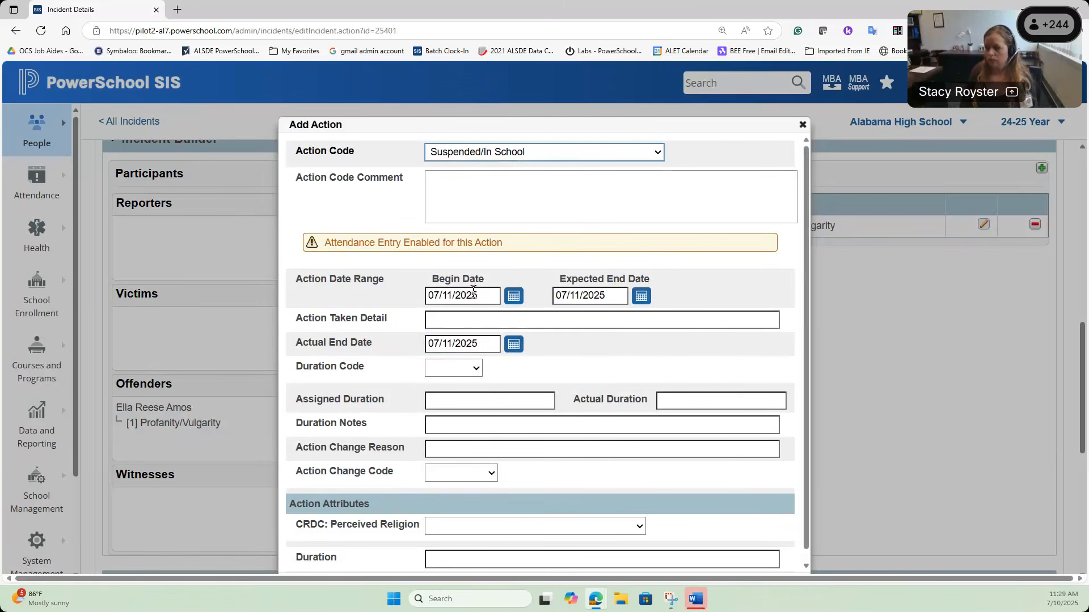
scroll(553, 335, "down", 1)
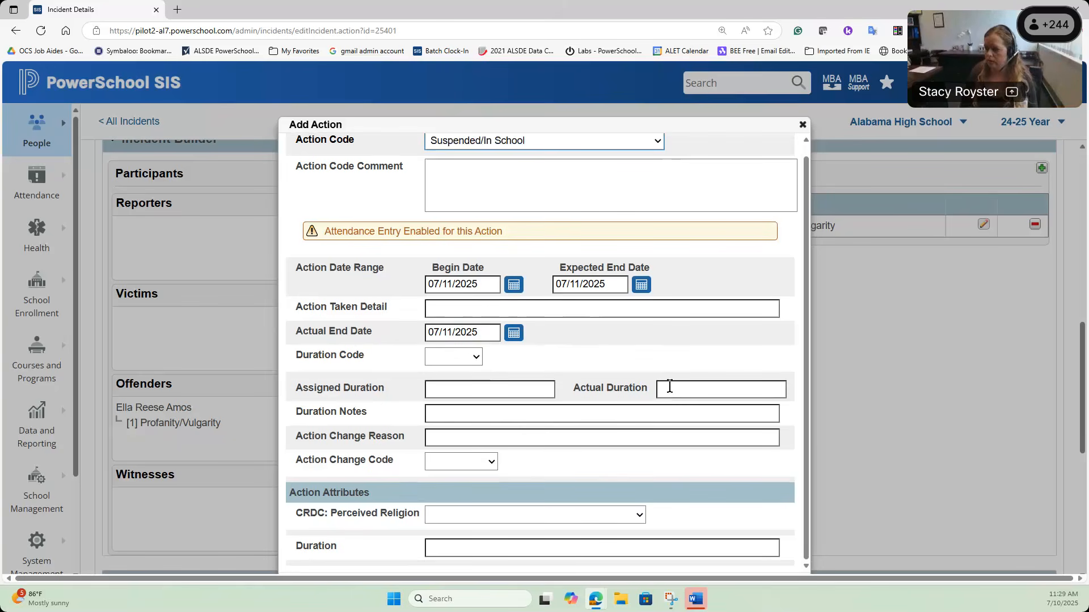
left_click_drag(688, 128, 667, 48)
left_click(760, 505)
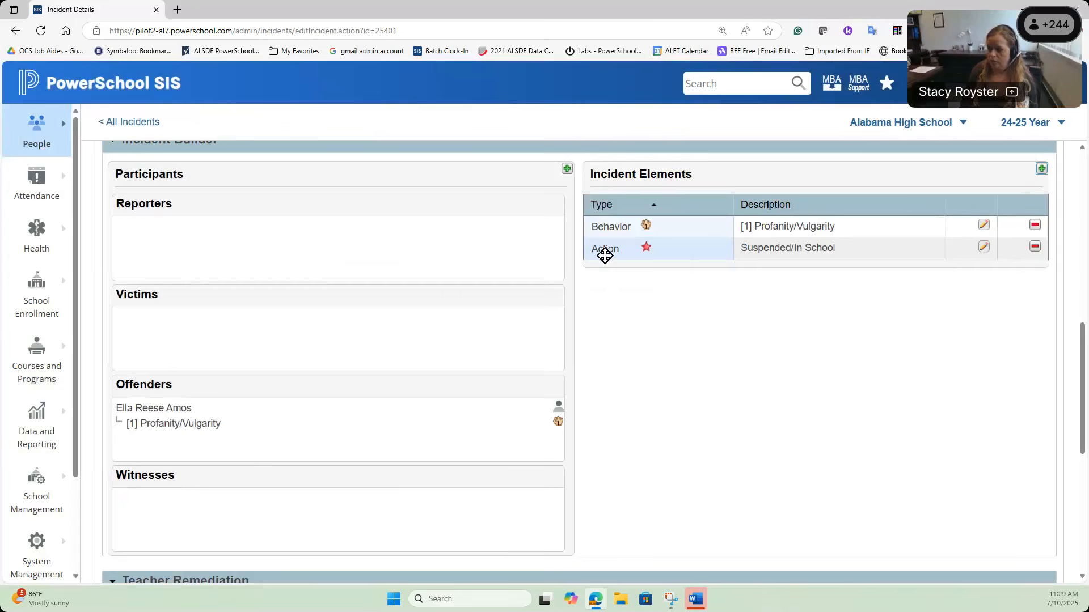
Step: Attach the Suspended/In School action to the offender
mouse_move(606, 250)
left_click_drag(606, 250, 168, 426)
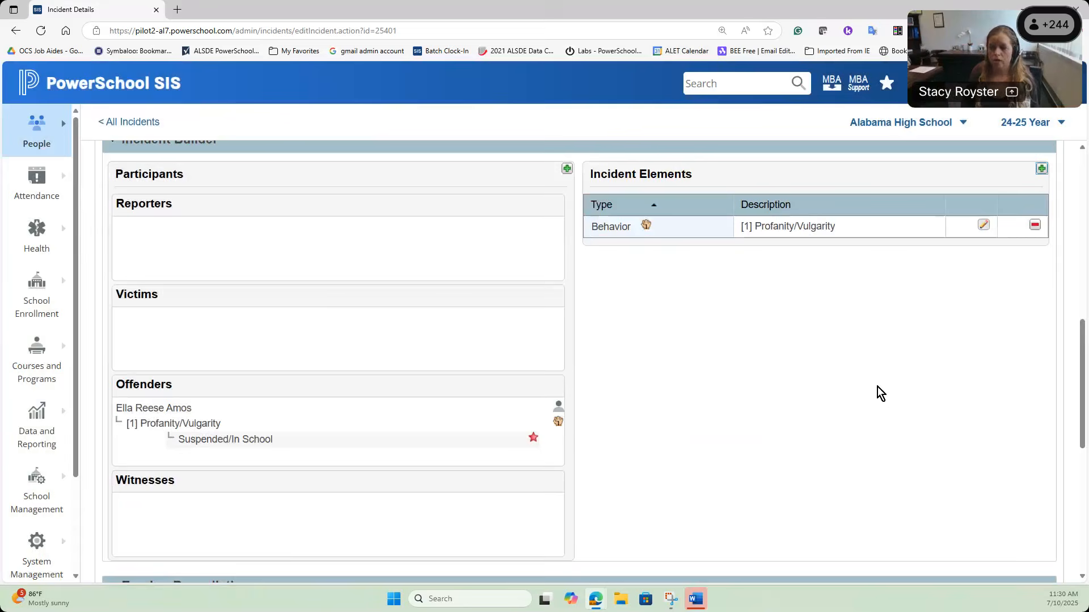
scroll(877, 386, "up", 5)
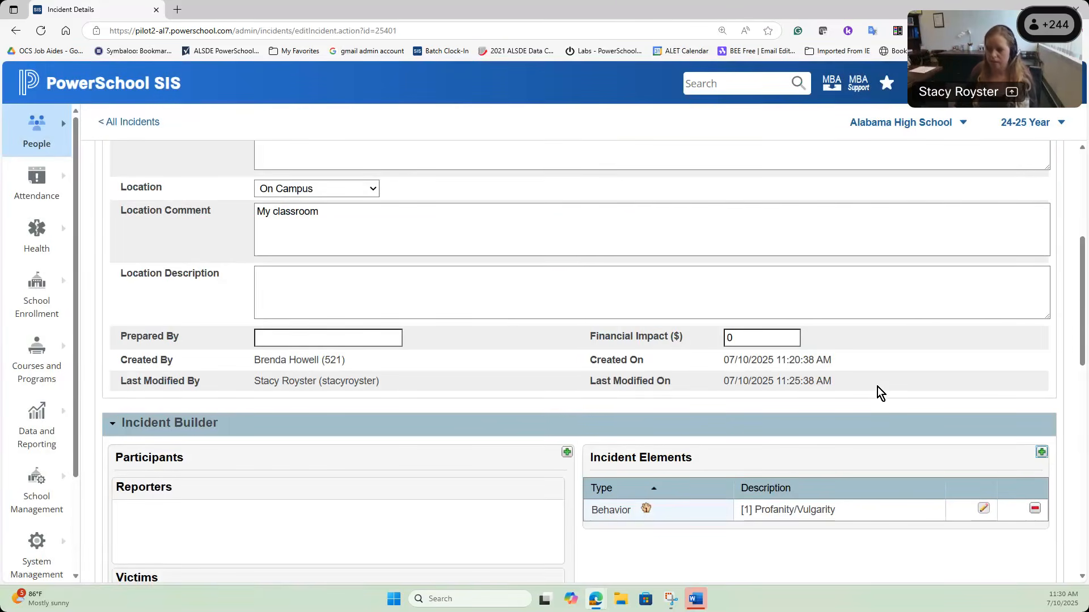
scroll(879, 380, "down", 5)
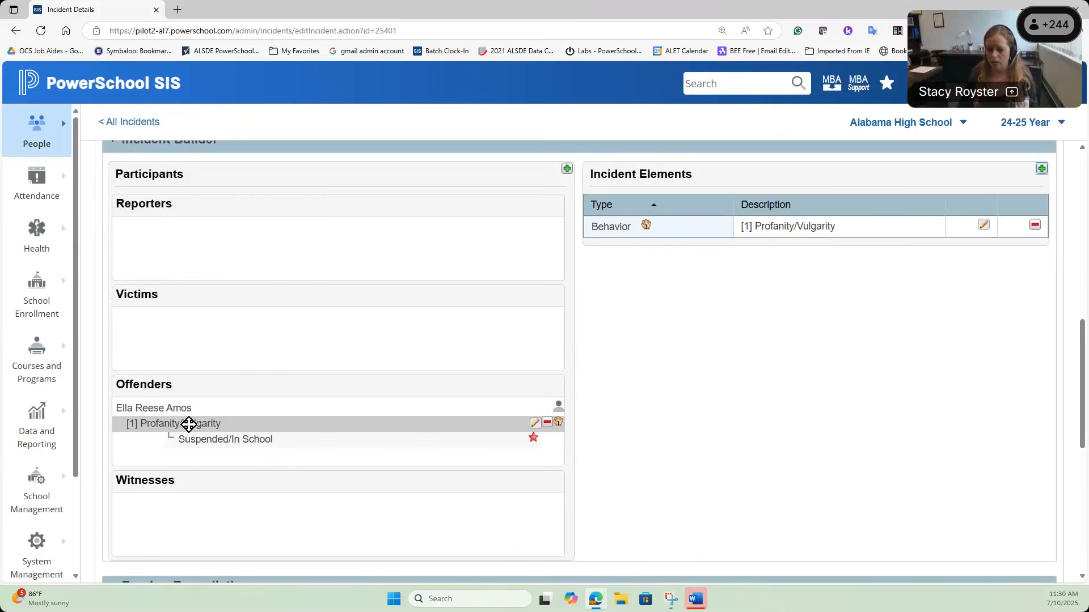
Step: Fill the 7/11/2025 suspension attendance with ISS for every Friday class period
mouse_move(191, 424)
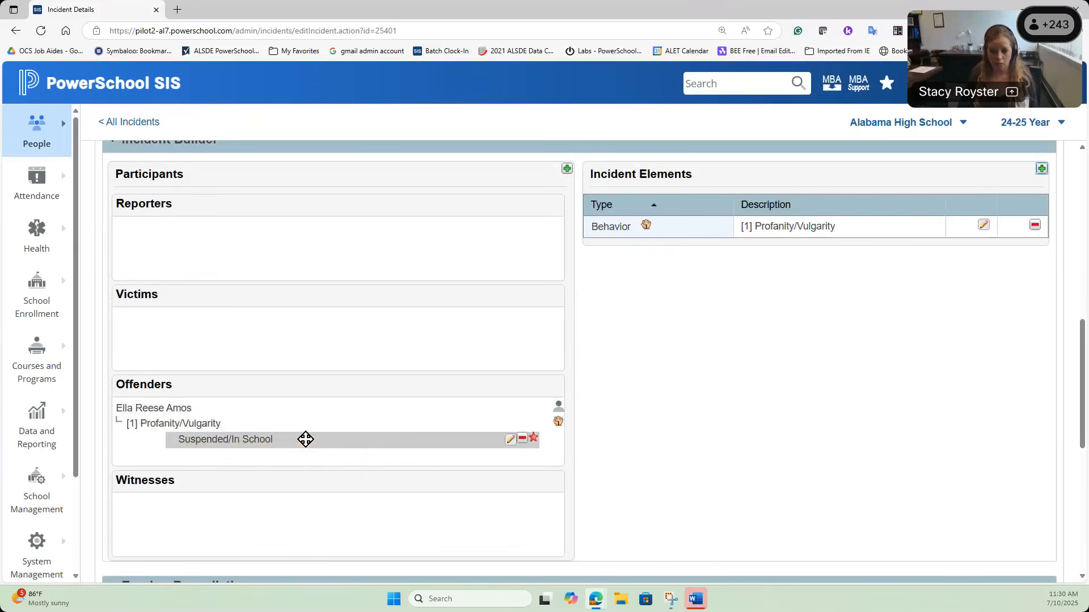
mouse_move(335, 437)
scroll(913, 388, "down", 3)
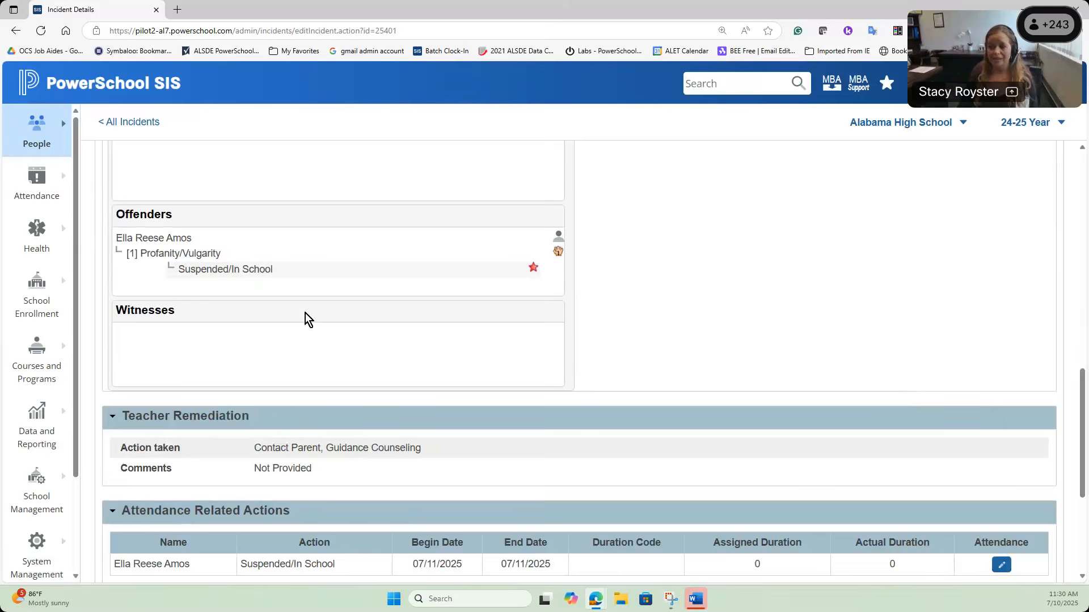
scroll(749, 285, "down", 1)
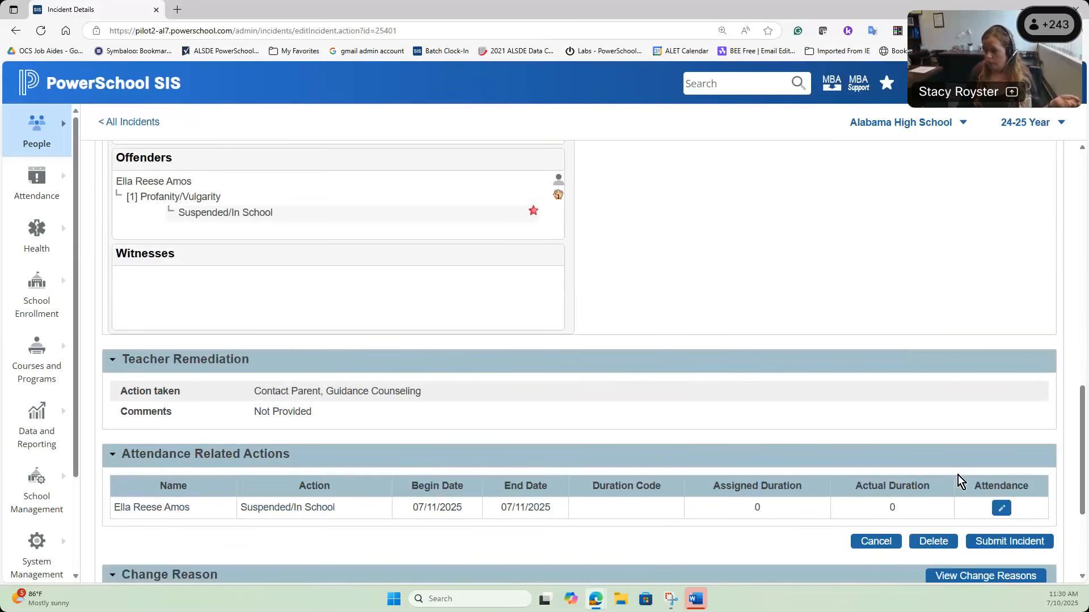
left_click(1002, 510)
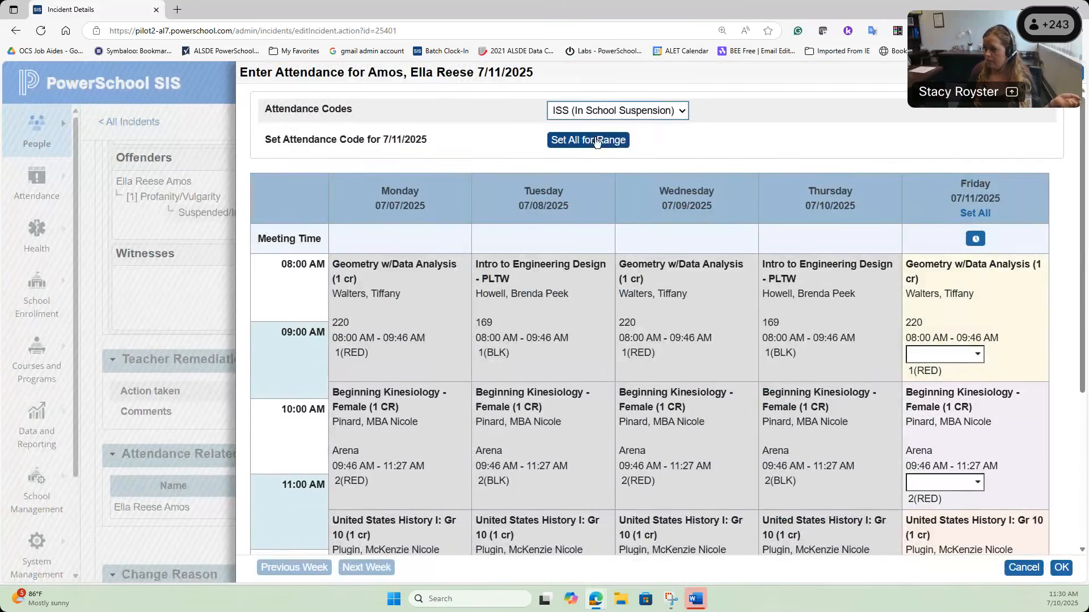
left_click(593, 144)
scroll(964, 458, "down", 5)
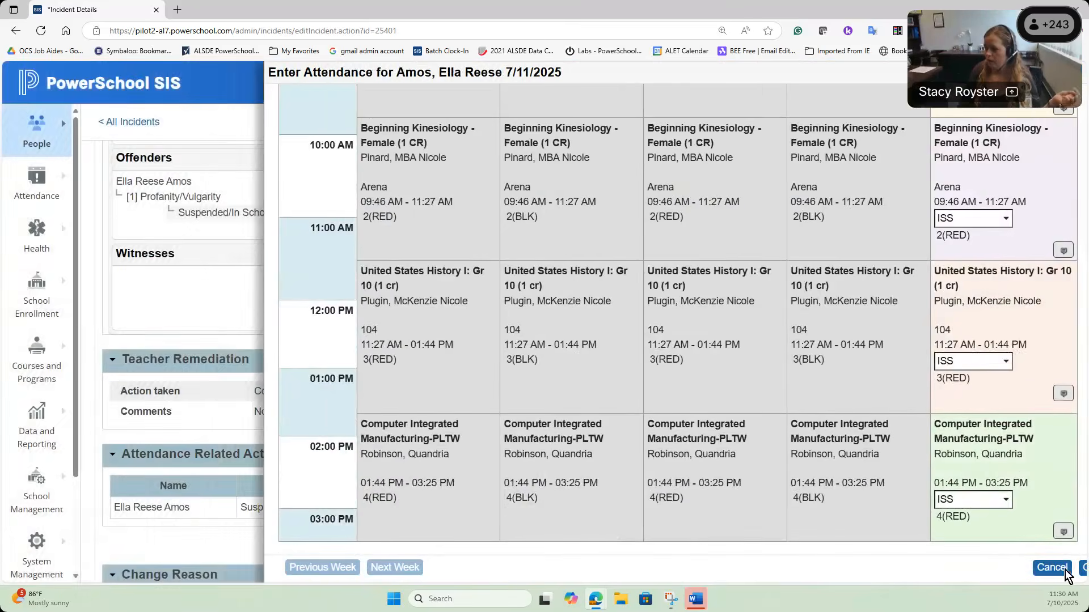
Step: Save the ISS attendance and submit incident 25401
left_click(1065, 570)
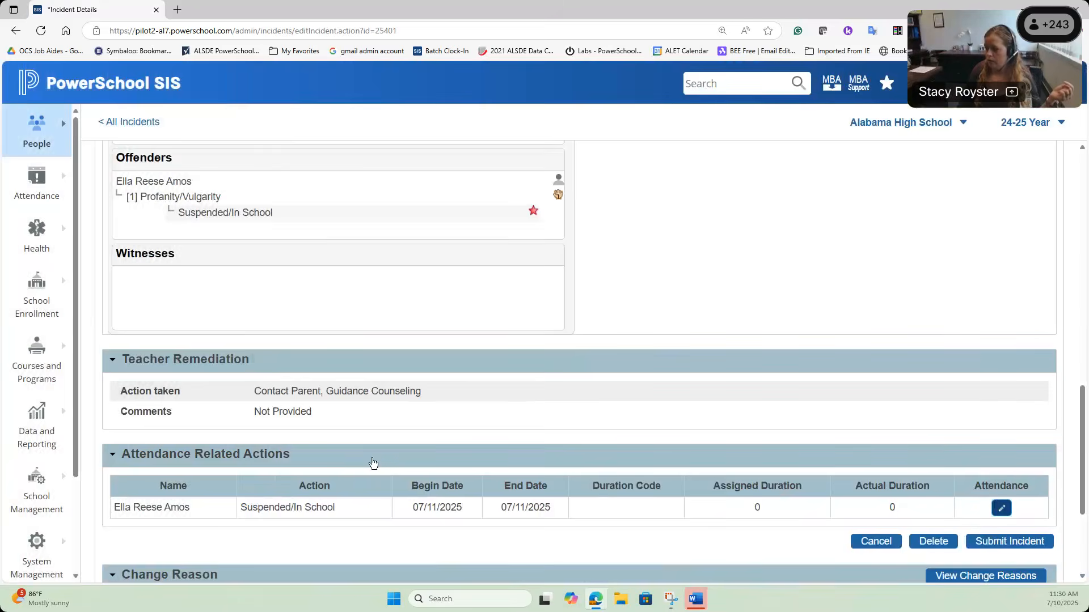
scroll(652, 431, "down", 3)
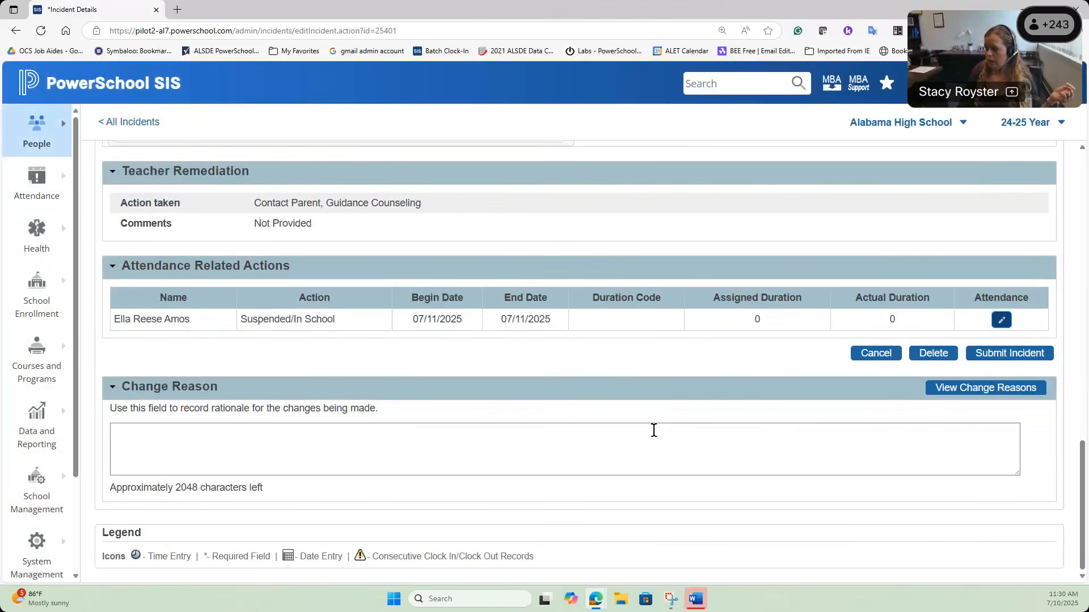
left_click(990, 358)
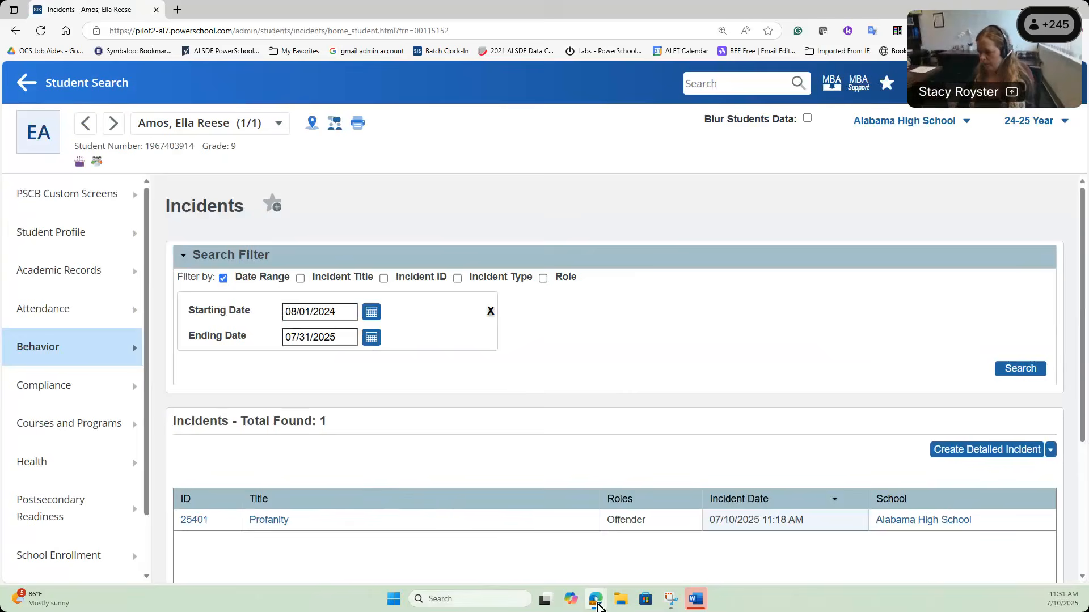
Step: Refresh the teacher's observations list and open the Profanity observation's details
mouse_move(597, 606)
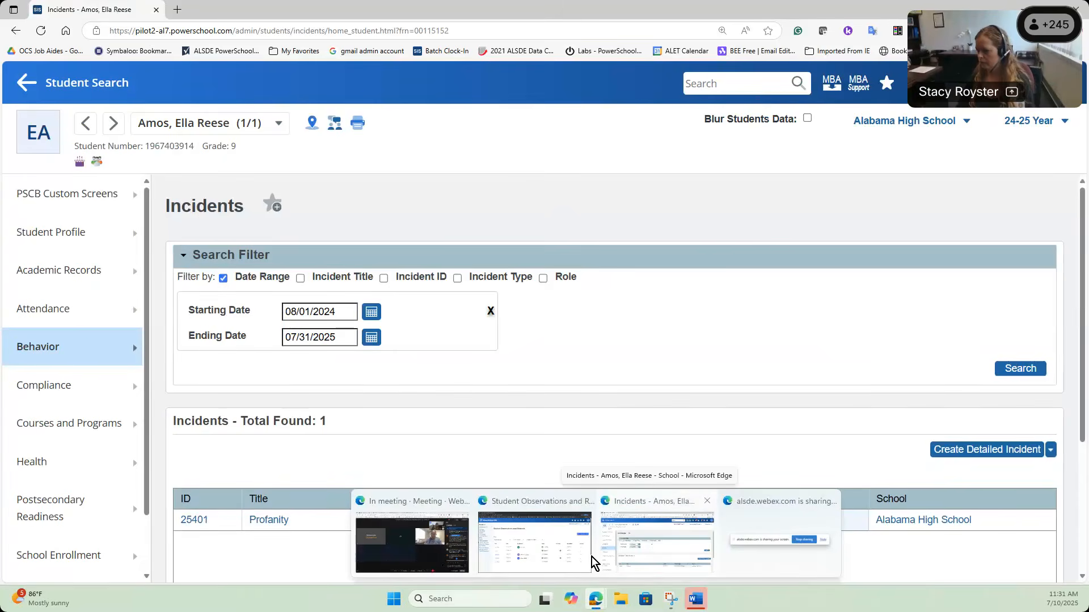
left_click(570, 557)
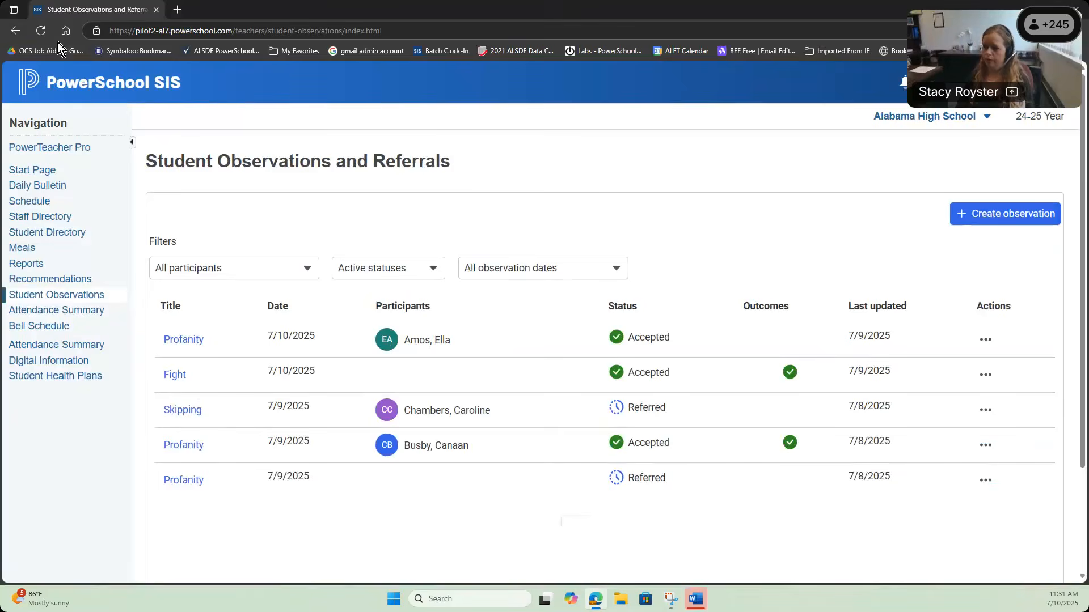
left_click(42, 31)
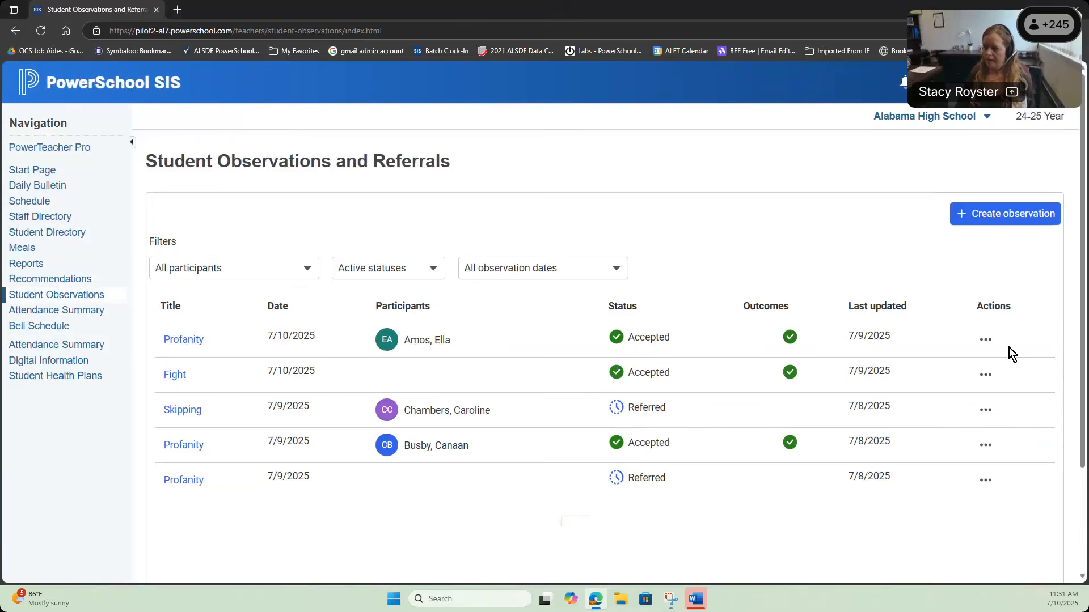
left_click(984, 339)
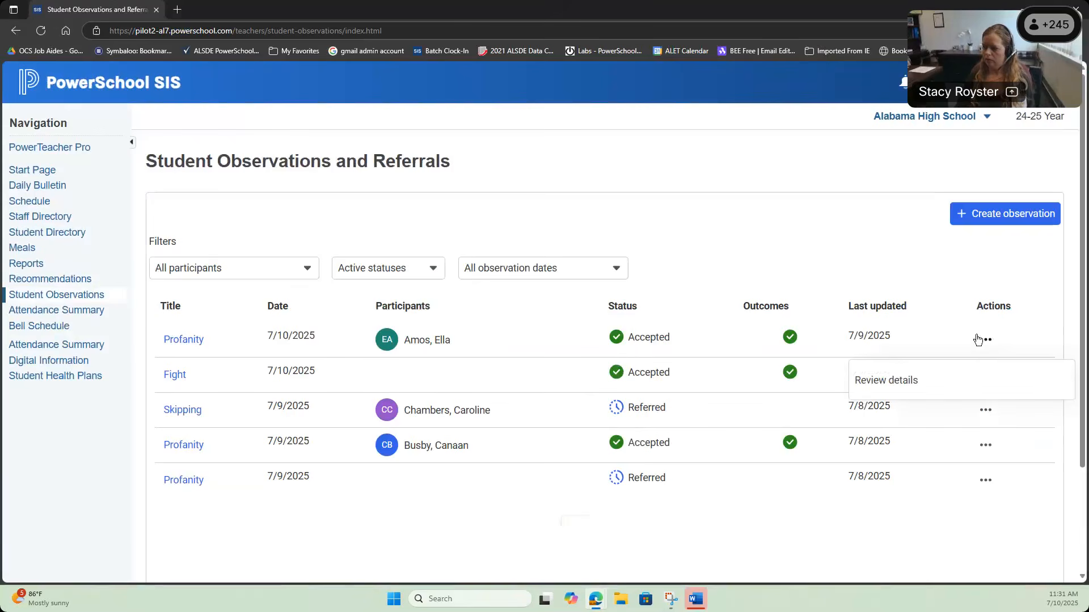
left_click(903, 380)
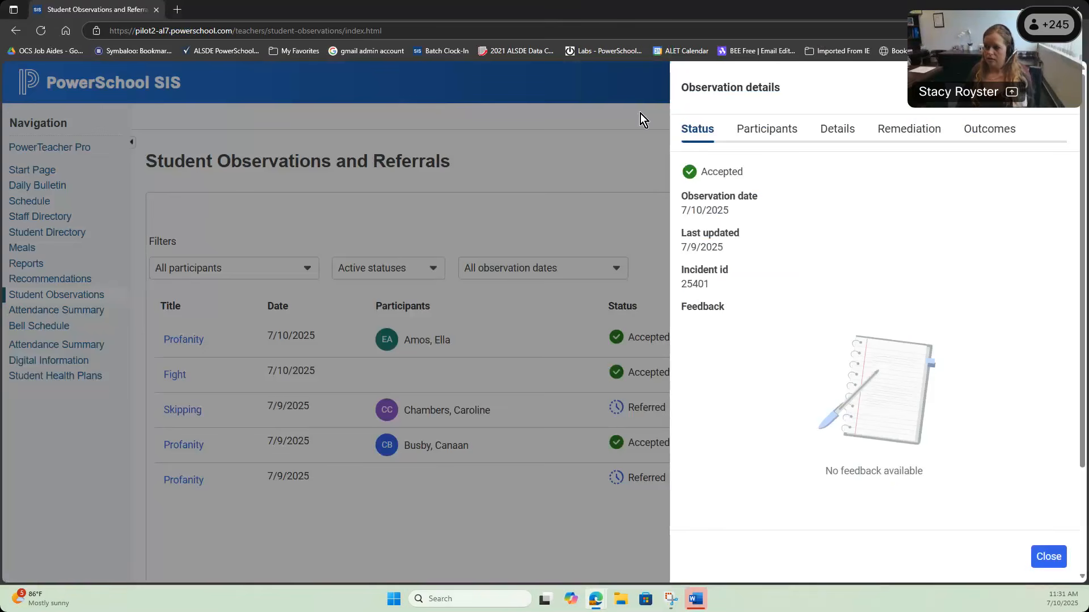
Step: Check the detail sections and expand Outcomes showing Profanity/Vulgarity with Suspended/In School
left_click(786, 128)
left_click(843, 131)
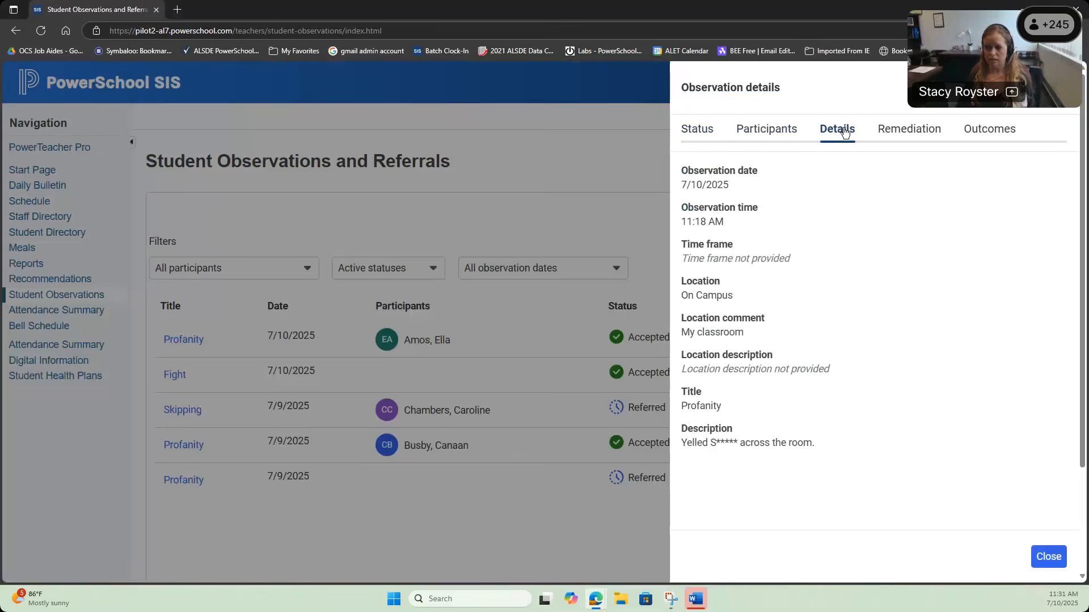
left_click(904, 130)
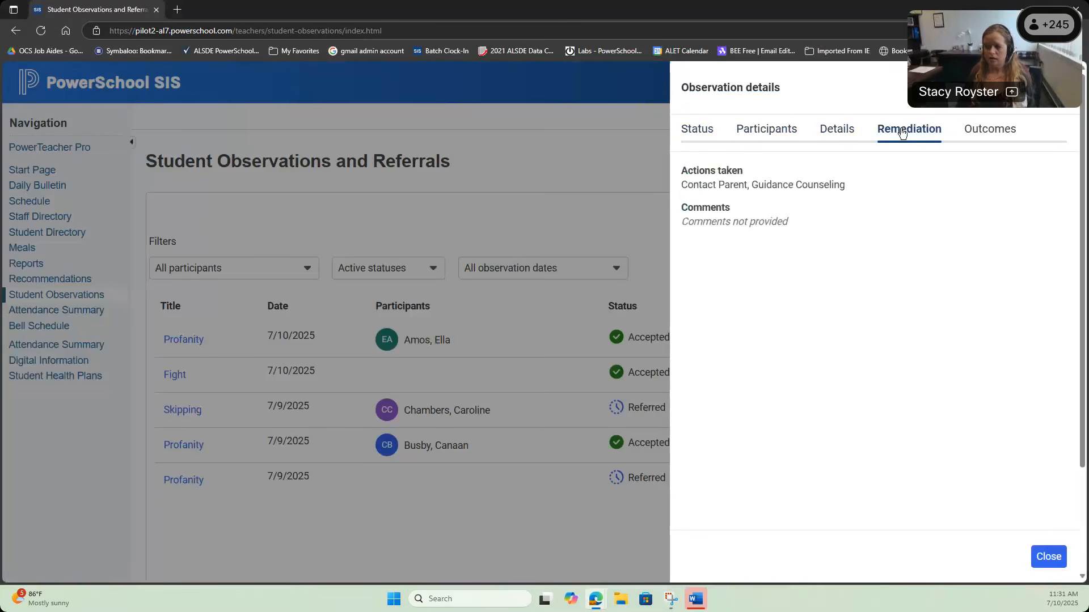
left_click(984, 130)
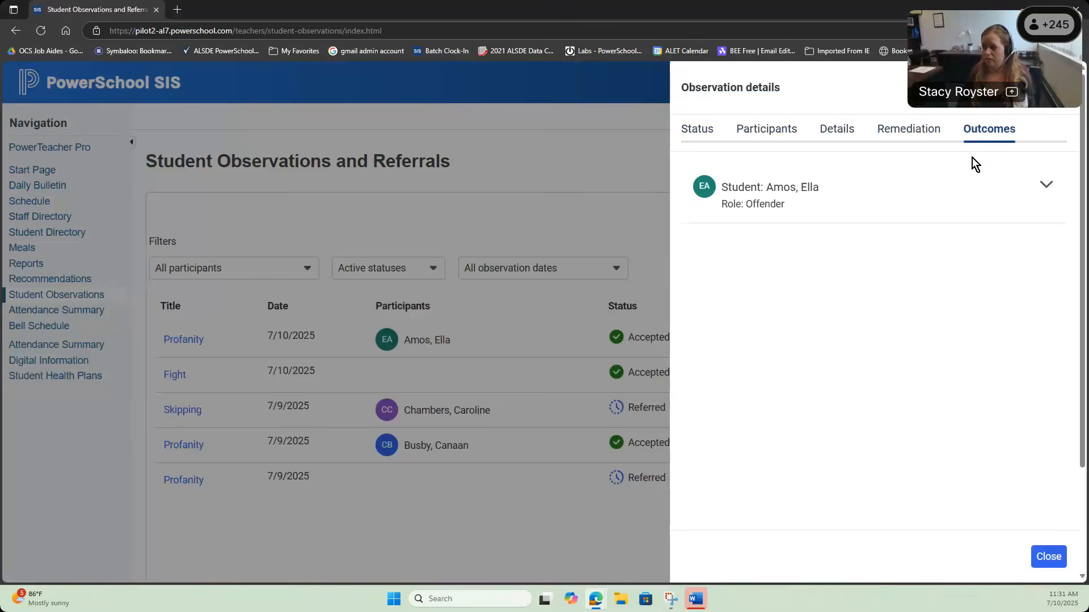
left_click(1046, 189)
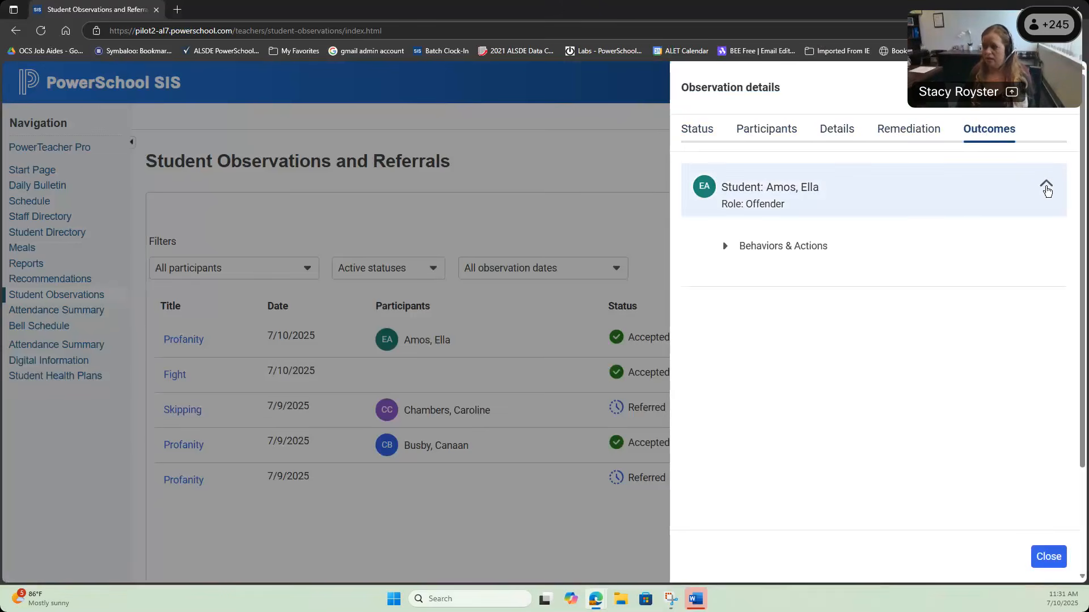
left_click(732, 247)
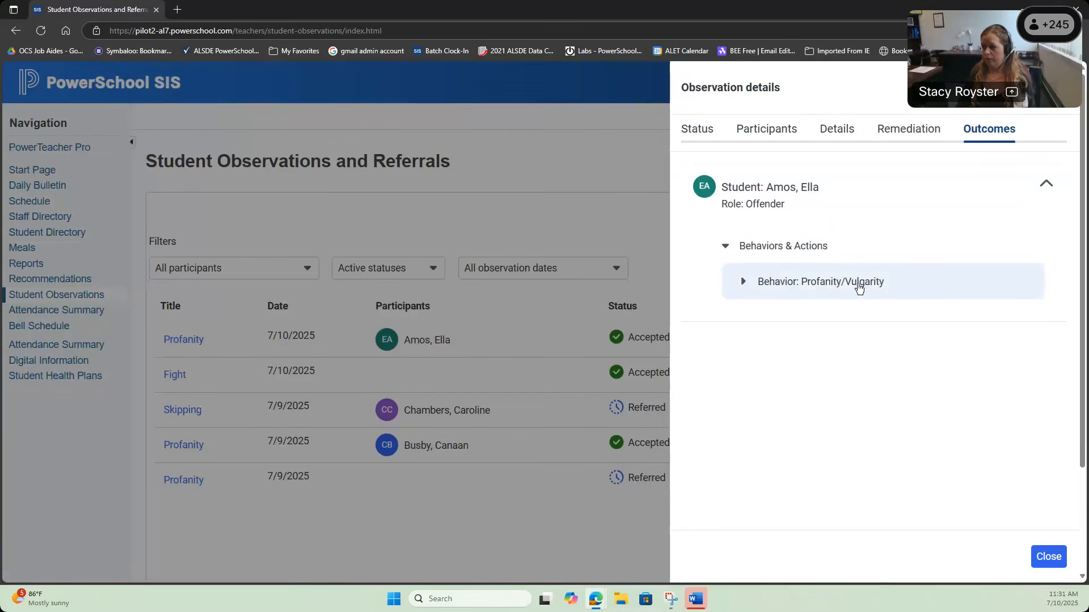
left_click(741, 282)
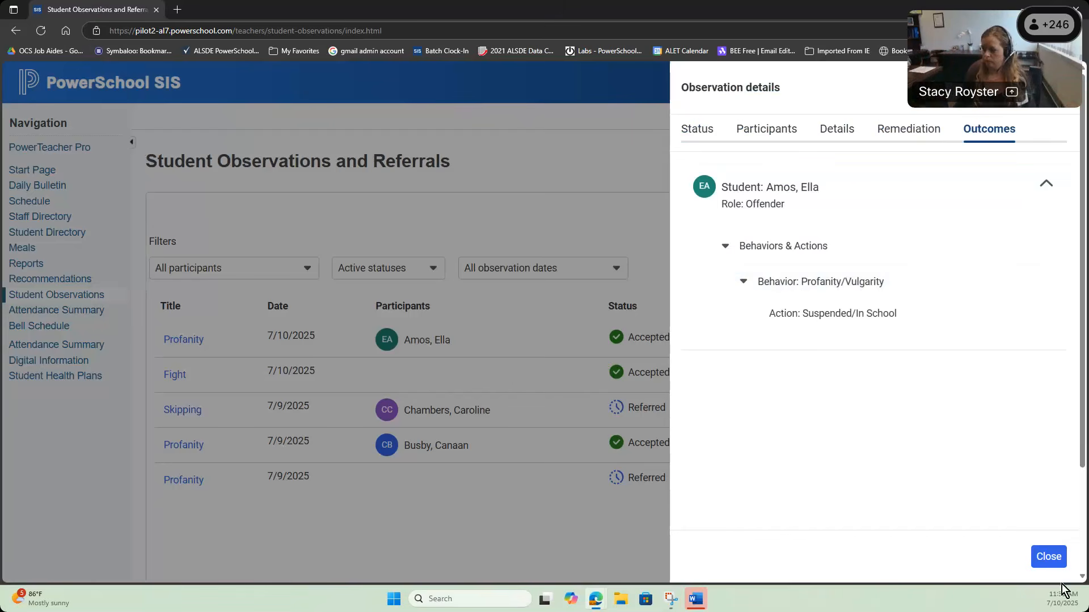
left_click(1049, 557)
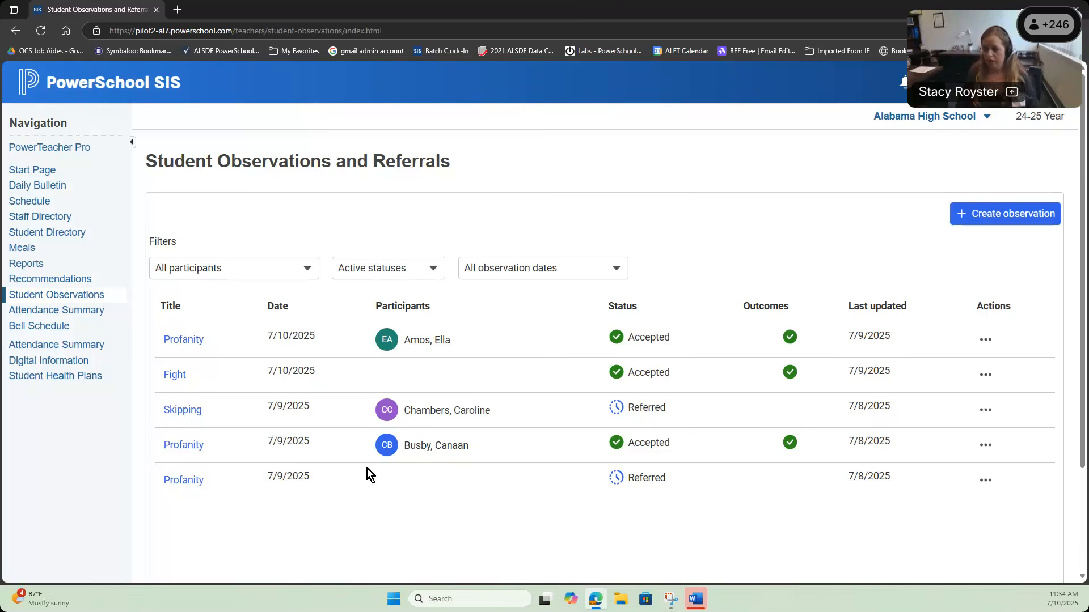
Step: Filter All Incidents to Teacher Referral and open Profanity referral 25351
mouse_move(617, 583)
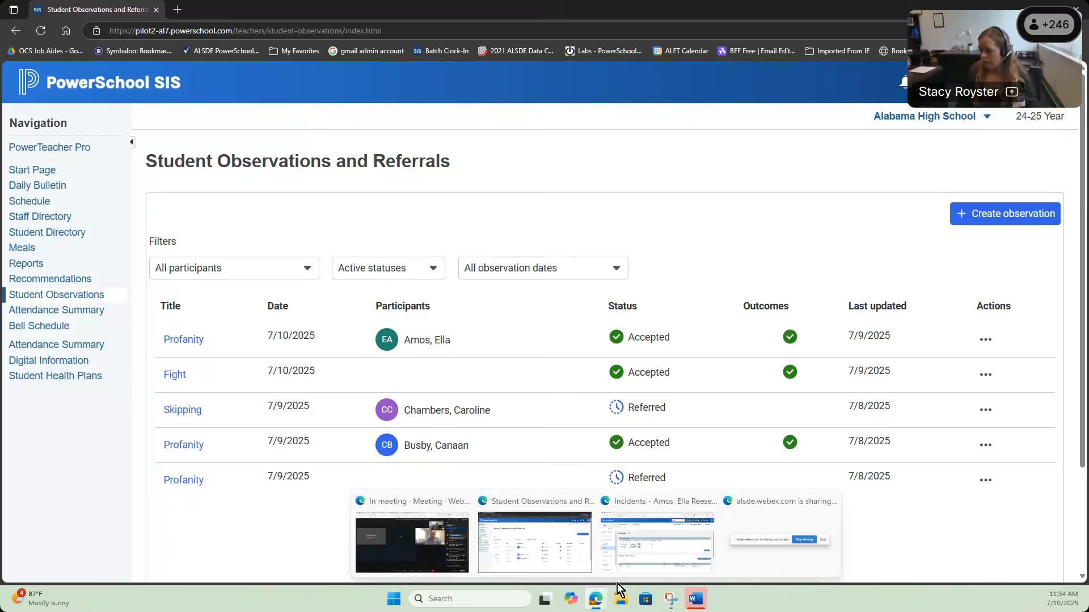
left_click(645, 561)
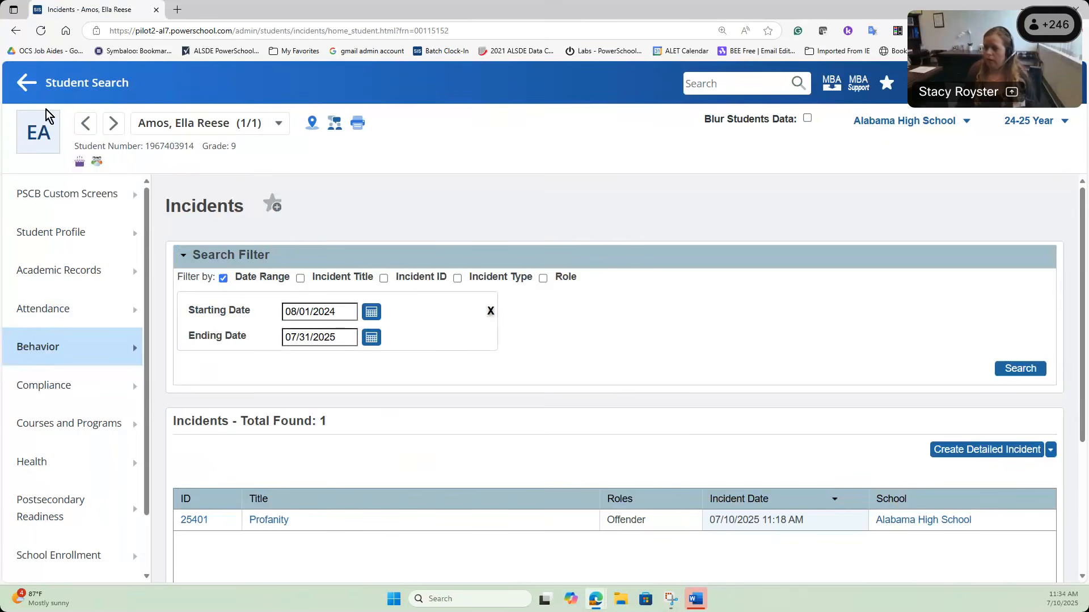
left_click(28, 86)
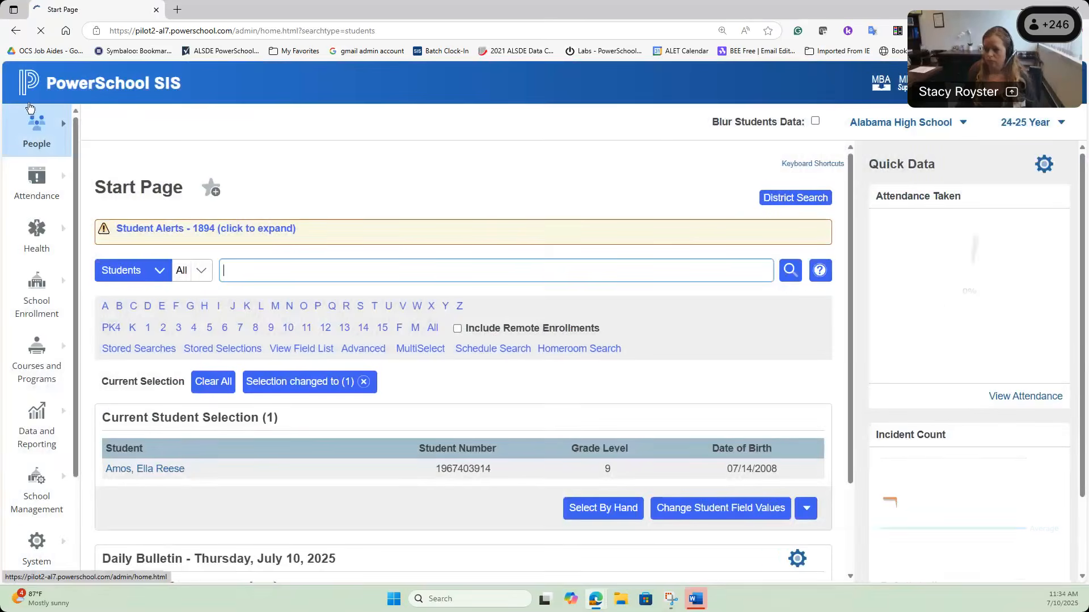
left_click(36, 136)
left_click(466, 194)
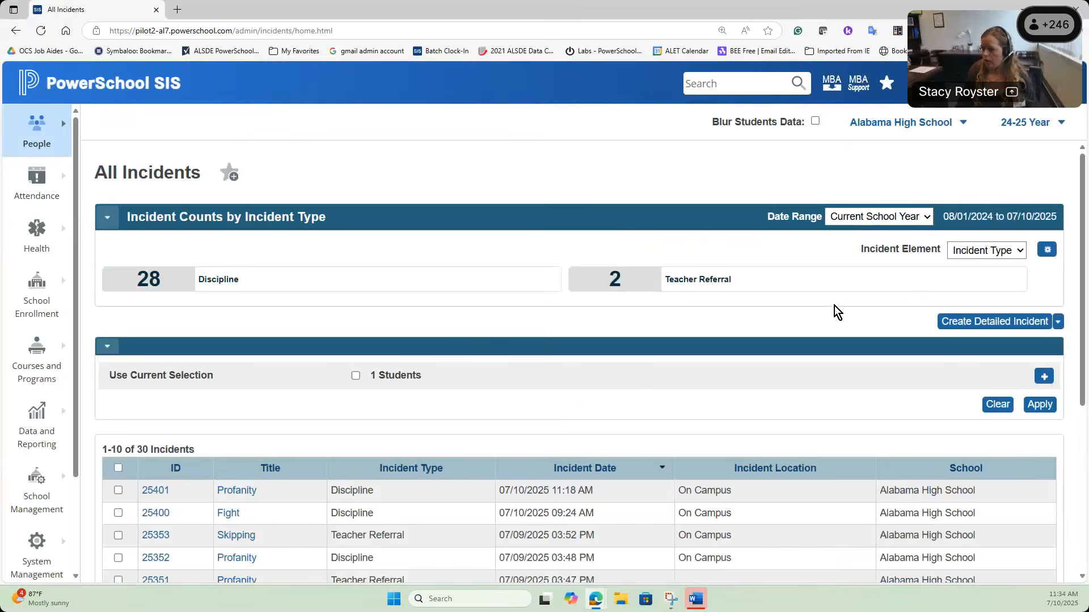
left_click(743, 278)
scroll(395, 338, "down", 2)
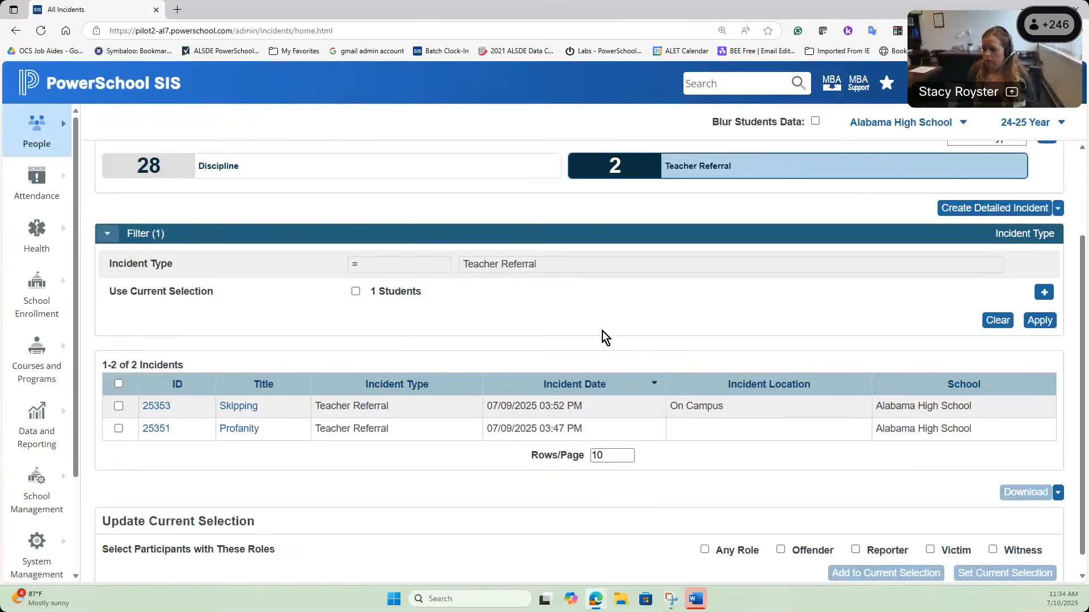
left_click(239, 429)
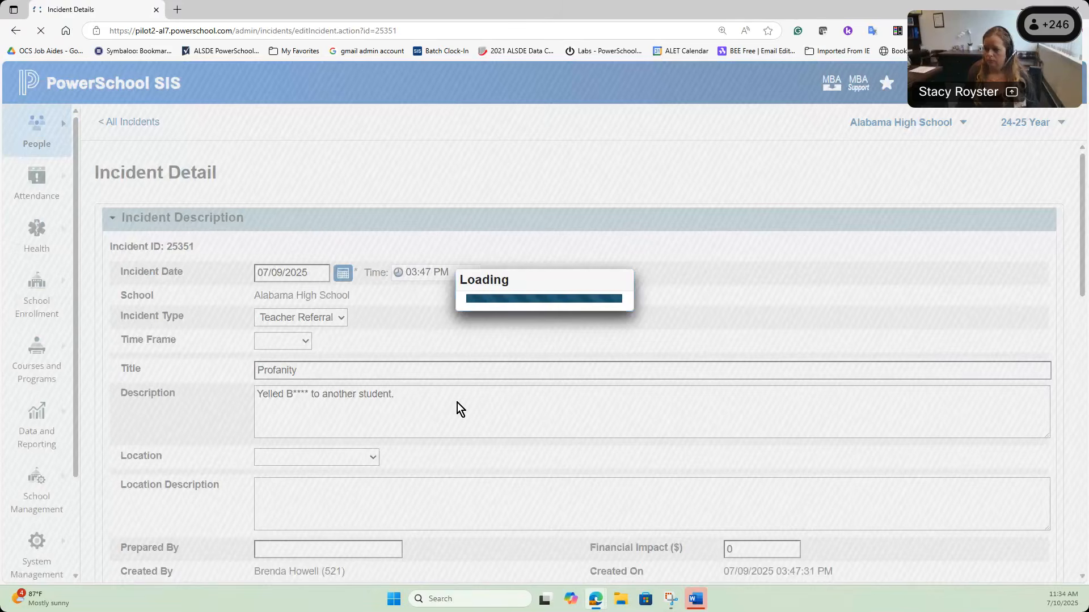
Step: Scroll through incident 25351's Incident Builder to confirm it has no participants or elements
scroll(458, 402, "down", 6)
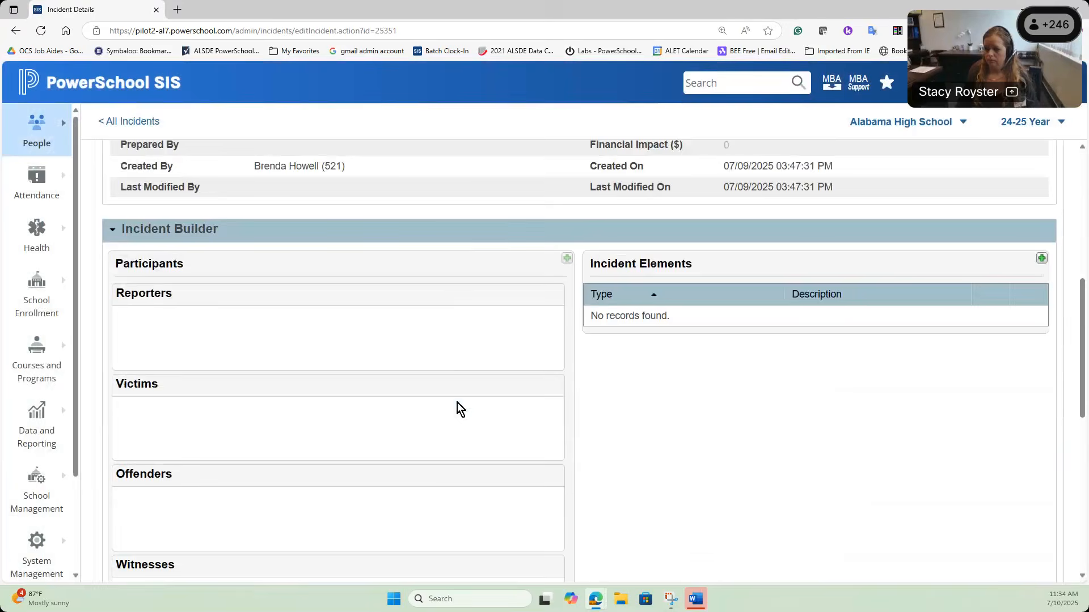
scroll(457, 406, "down", 1)
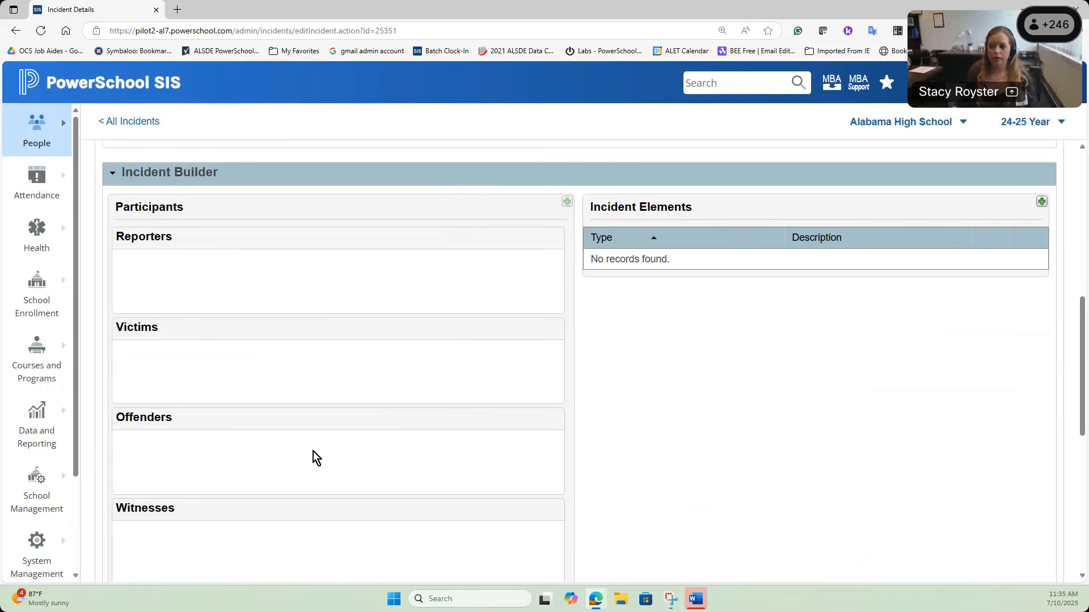
scroll(318, 430, "up", 8)
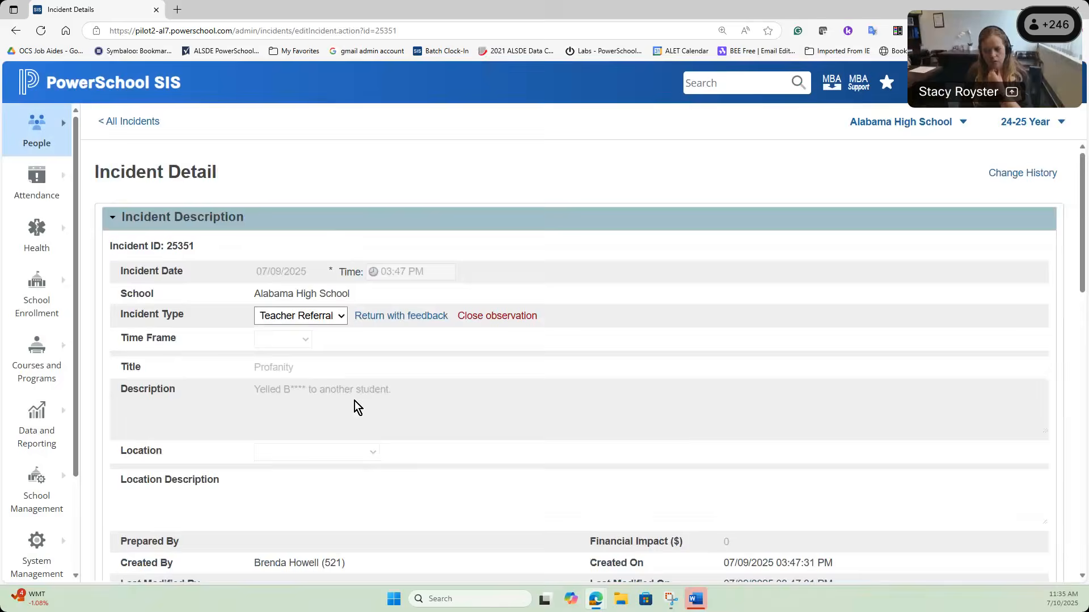
scroll(355, 403, "down", 9)
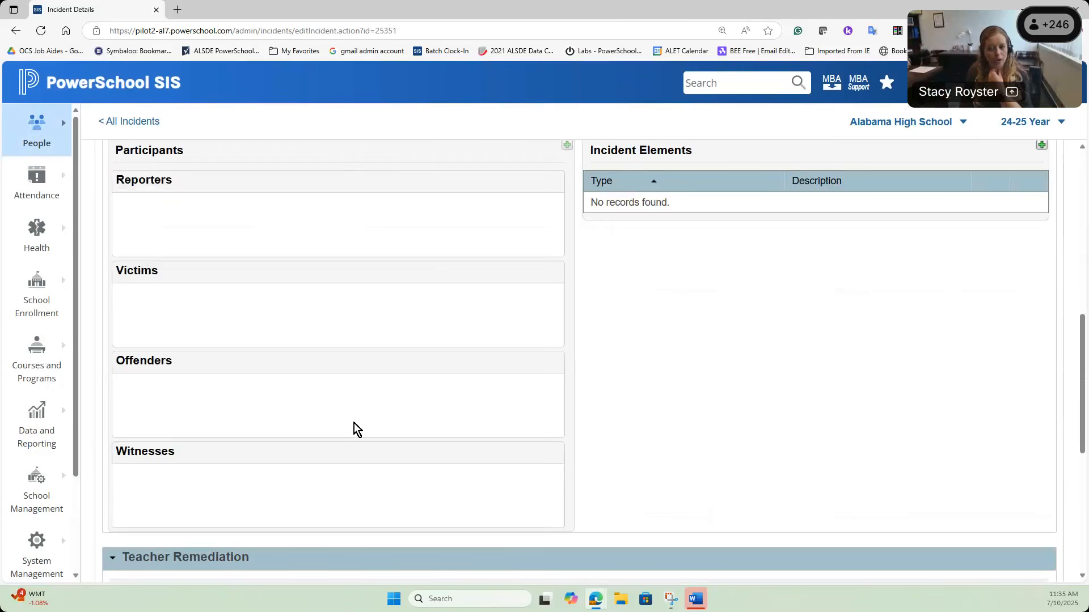
scroll(354, 424, "up", 9)
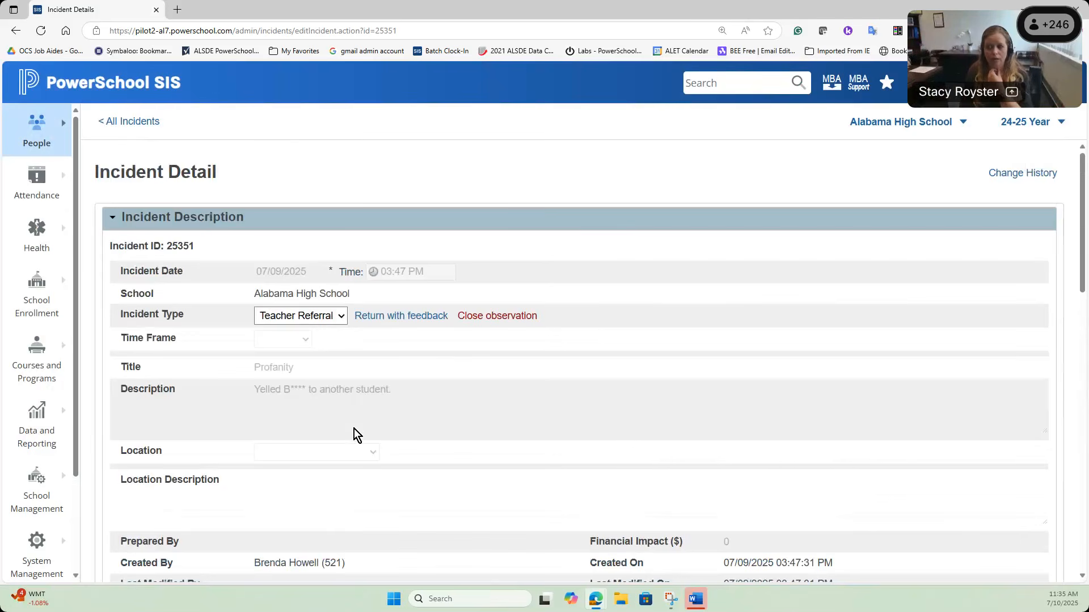
Step: Return referral 25351 to the teacher with the feedback 'Please attach student'
left_click(393, 319)
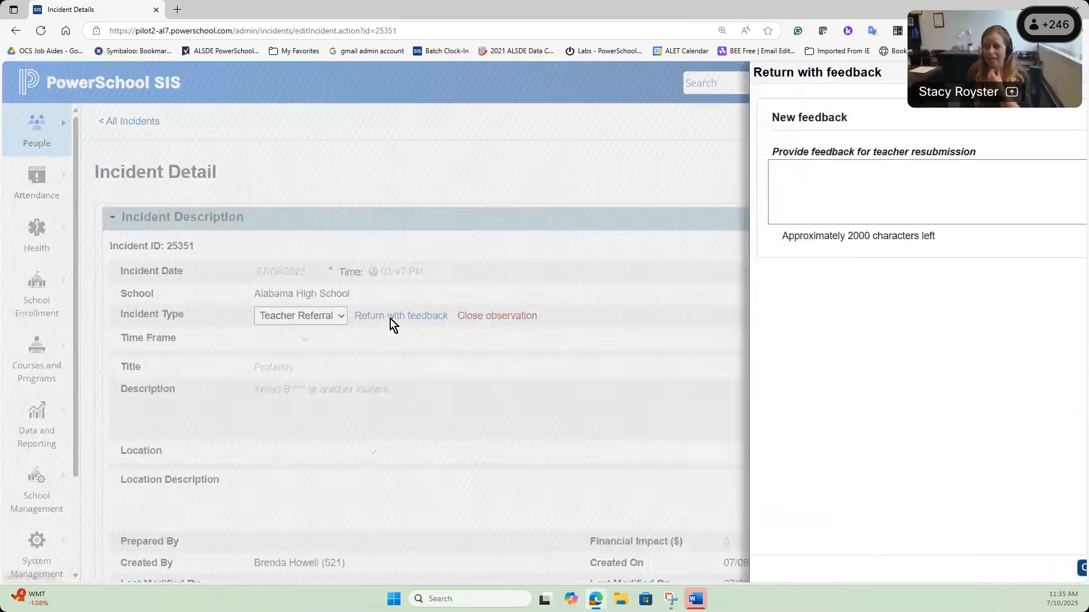
left_click(702, 165)
type("P")
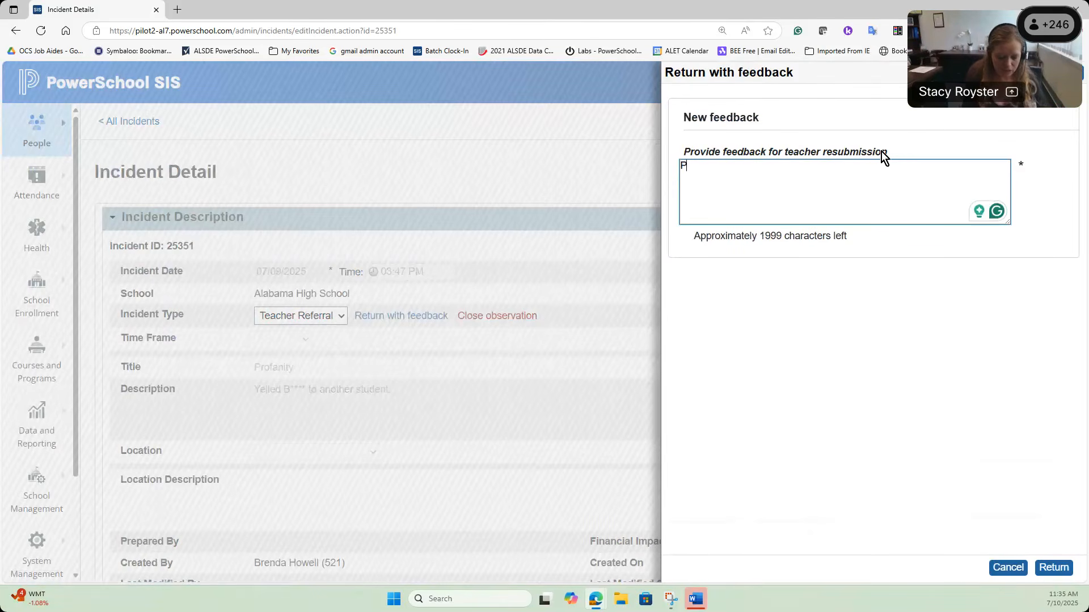
type("lease attach student")
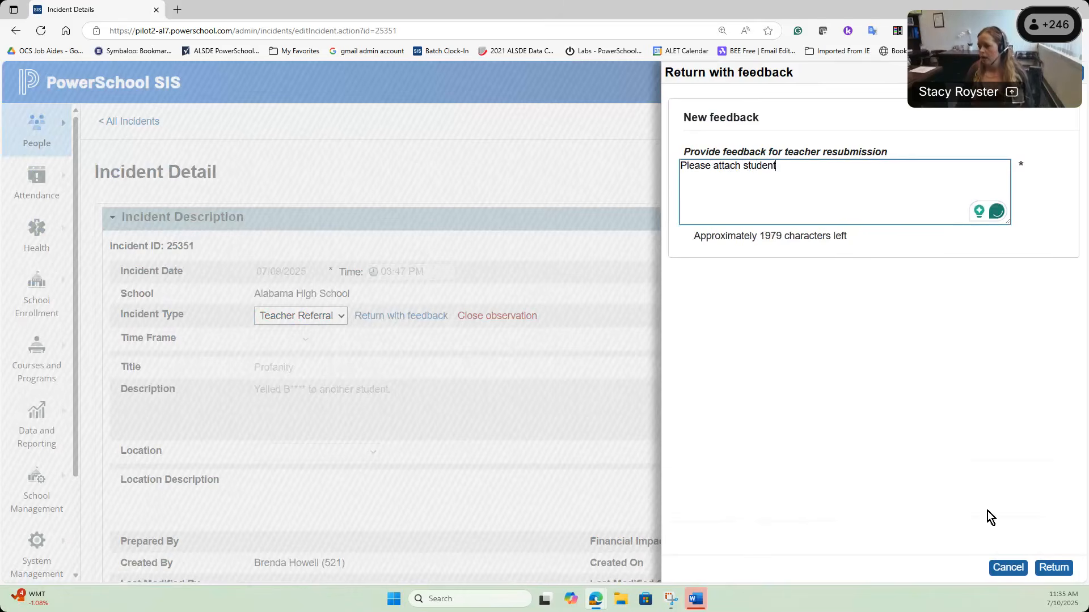
left_click(1053, 568)
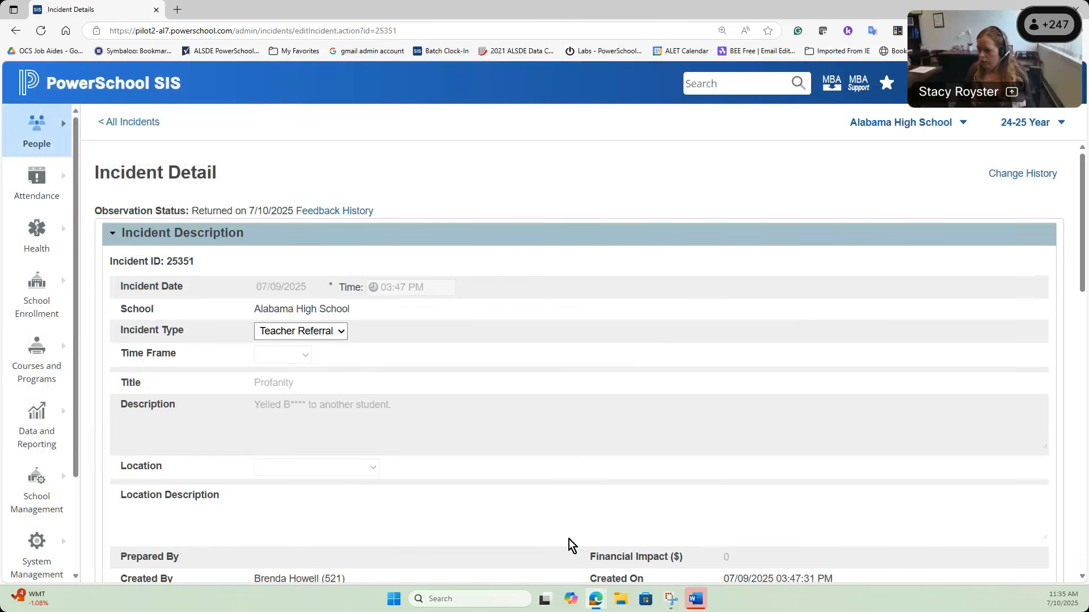
Step: Reload the teacher's observations and open the returned 7/9/2025 Profanity observation for editing
mouse_move(596, 599)
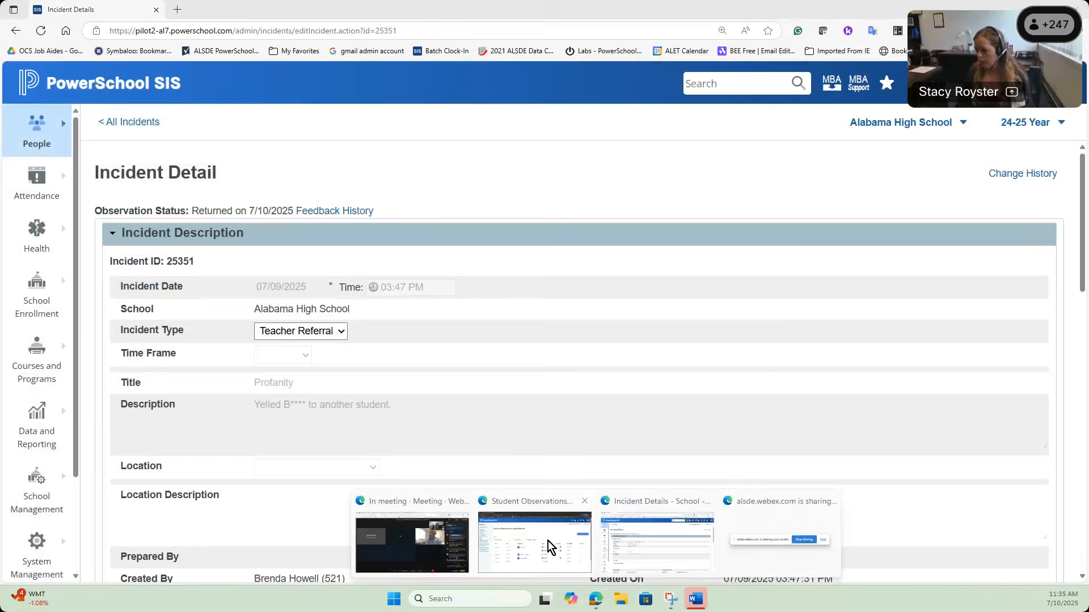
left_click(529, 540)
left_click(41, 30)
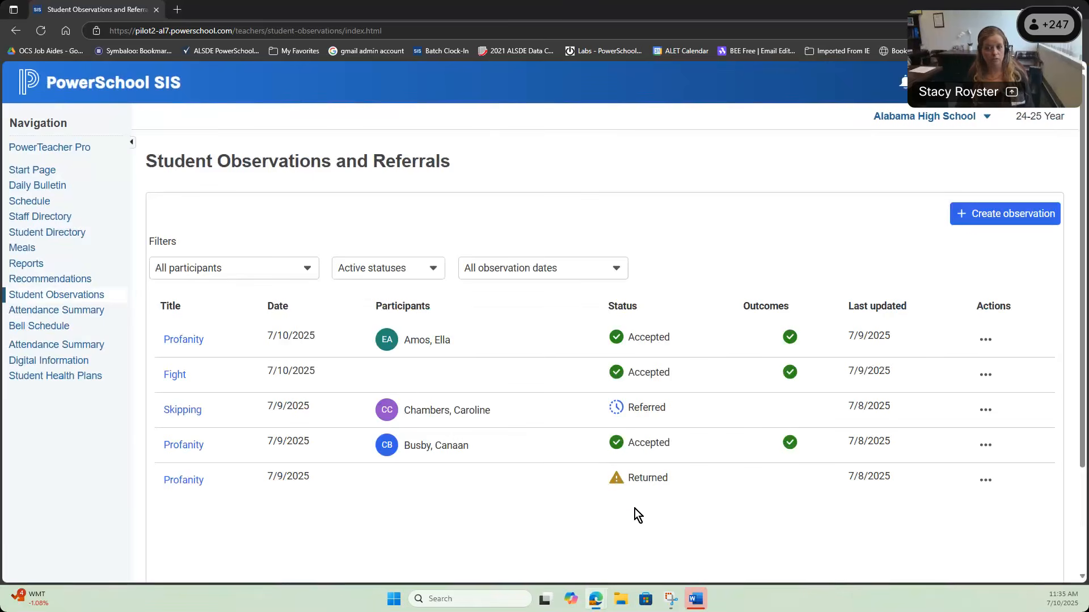
left_click(985, 480)
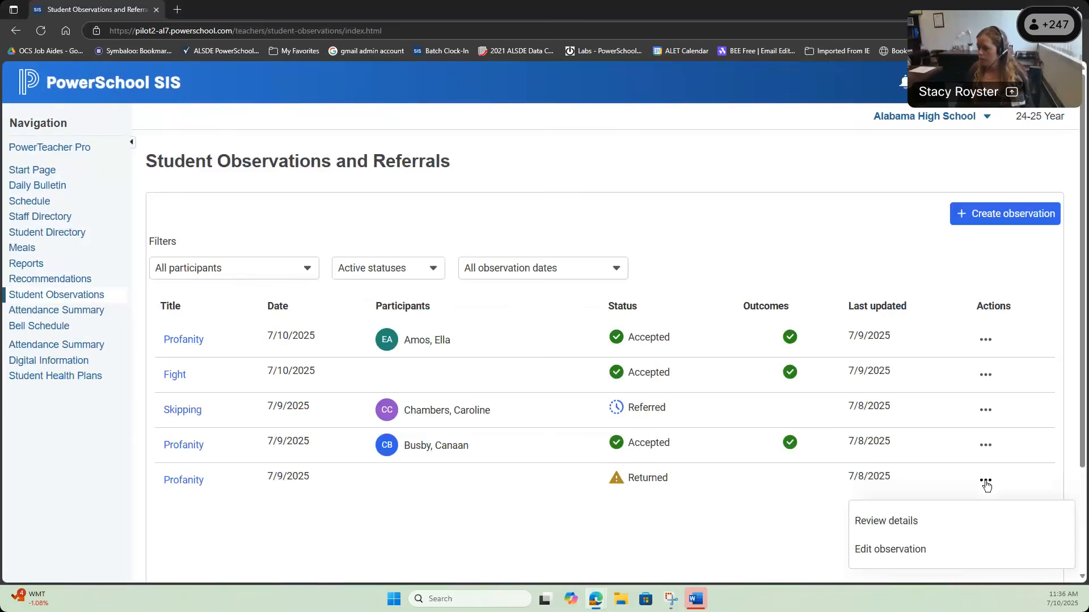
left_click(910, 548)
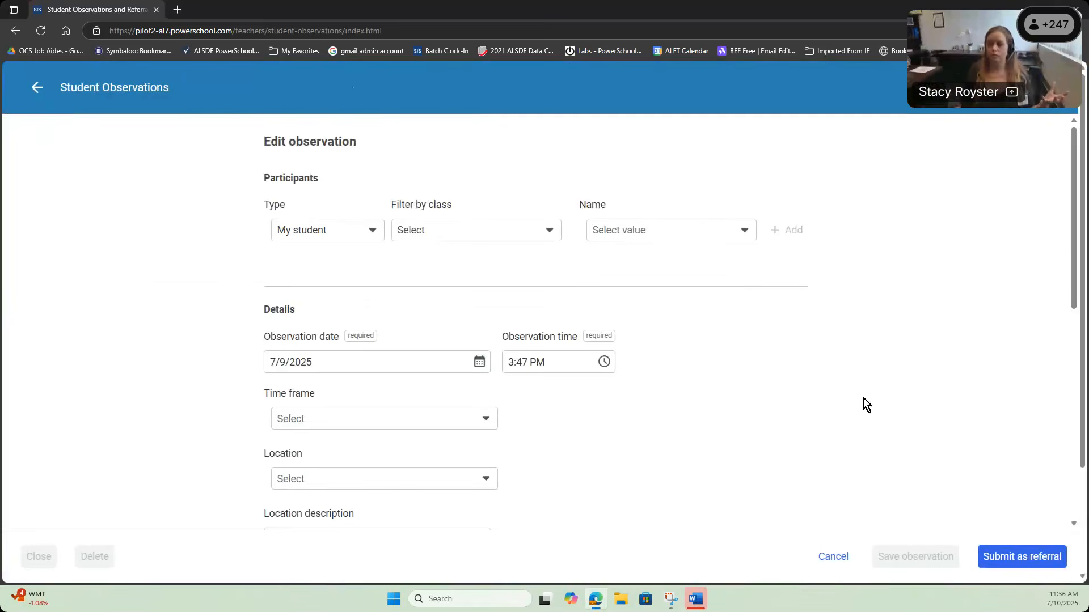
Step: Attach the involved student as Offender and resubmit the observation as a referral
left_click(688, 230)
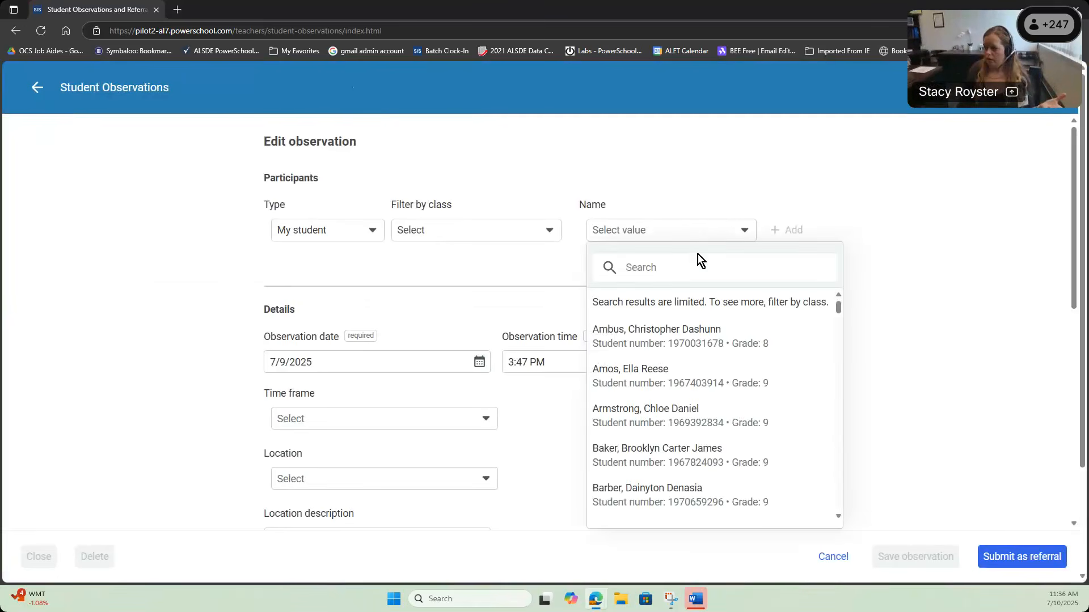
scroll(675, 341, "down", 10)
left_click(671, 349)
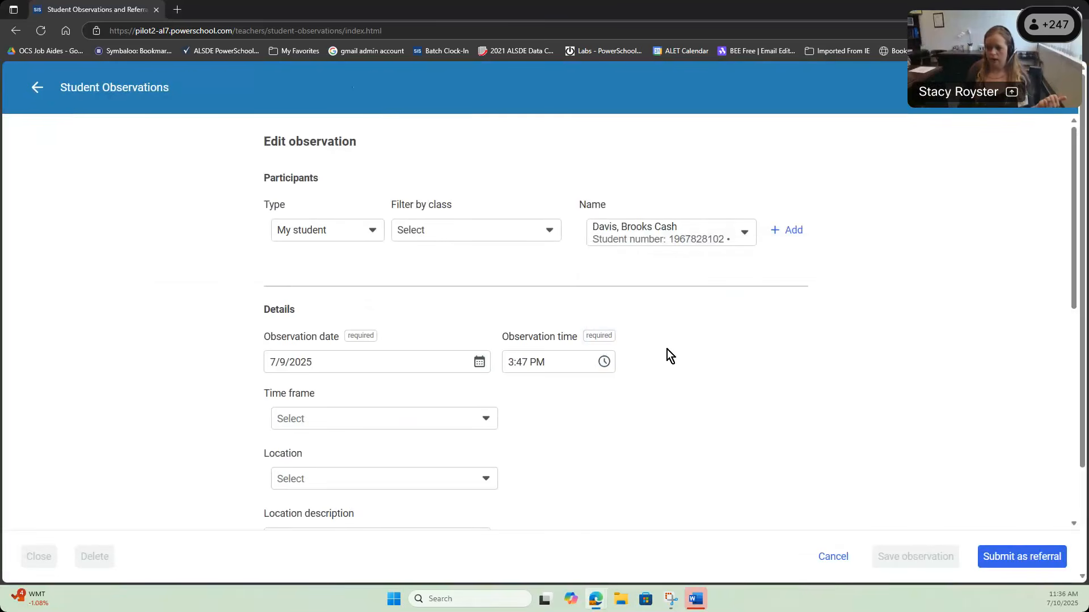
left_click(791, 231)
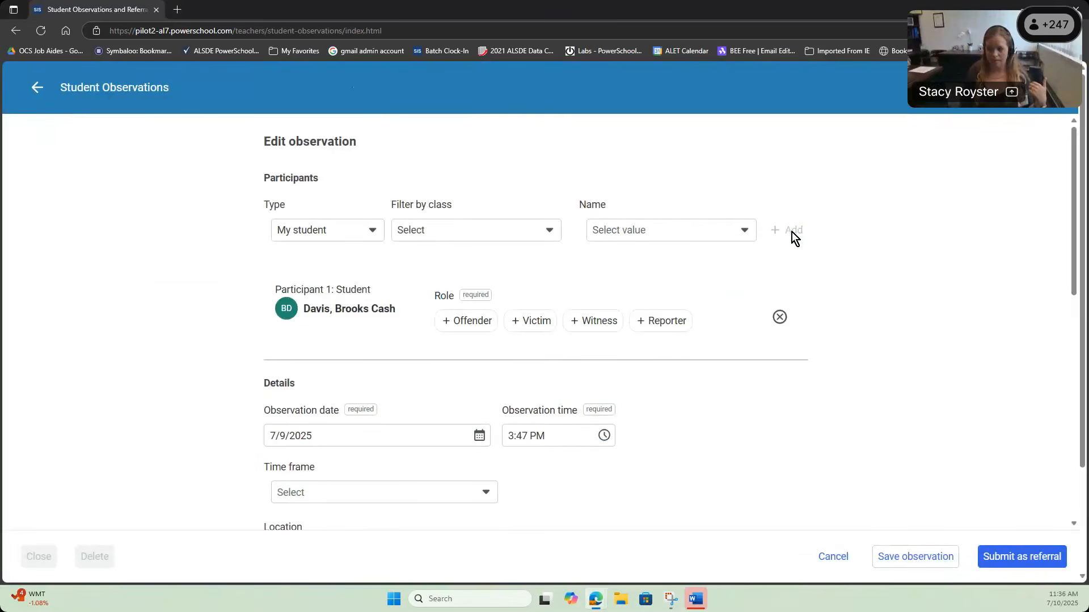
left_click(469, 320)
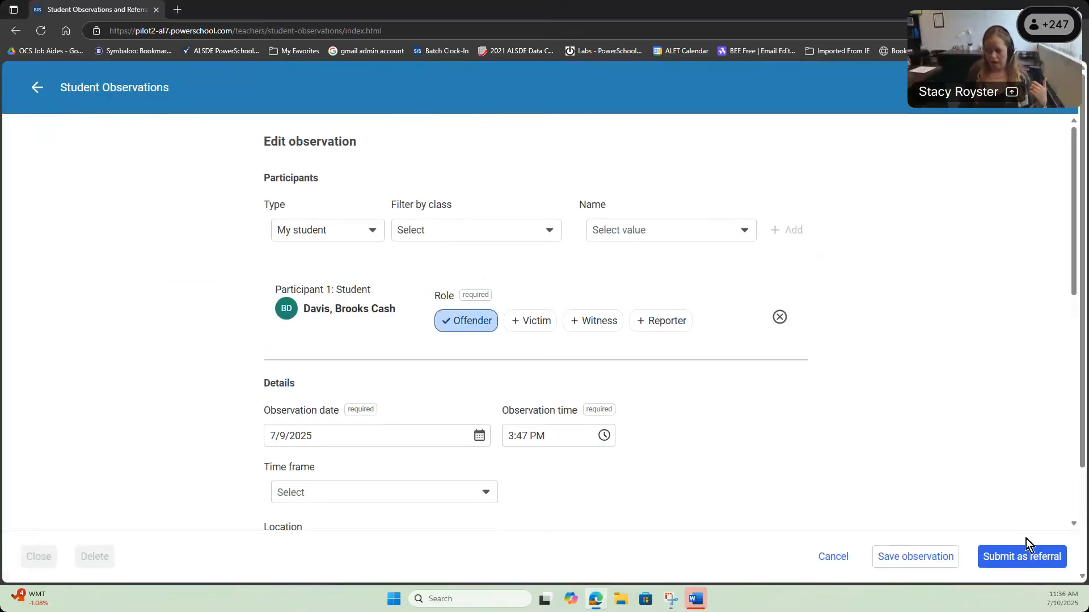
left_click(1022, 557)
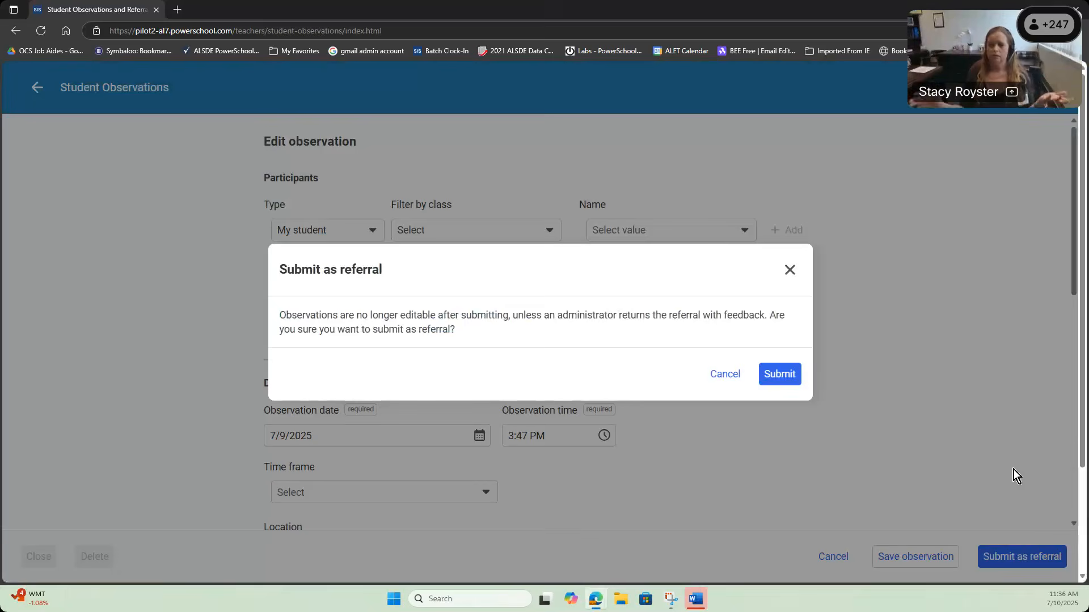
left_click(780, 374)
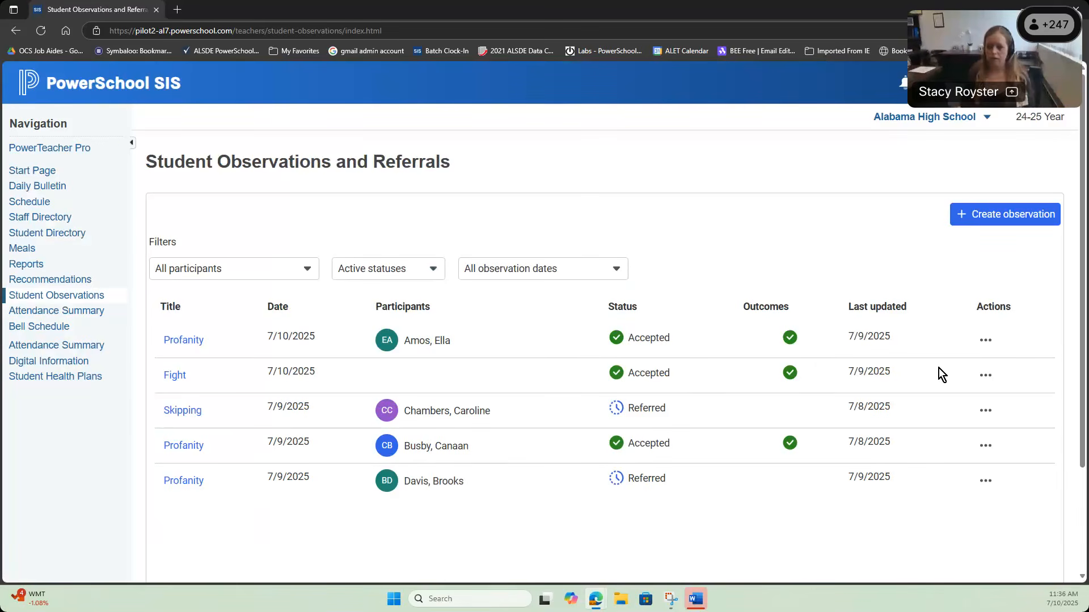
Step: Return to the Incident Details window and reload it to review the resubmitted incident
mouse_move(594, 606)
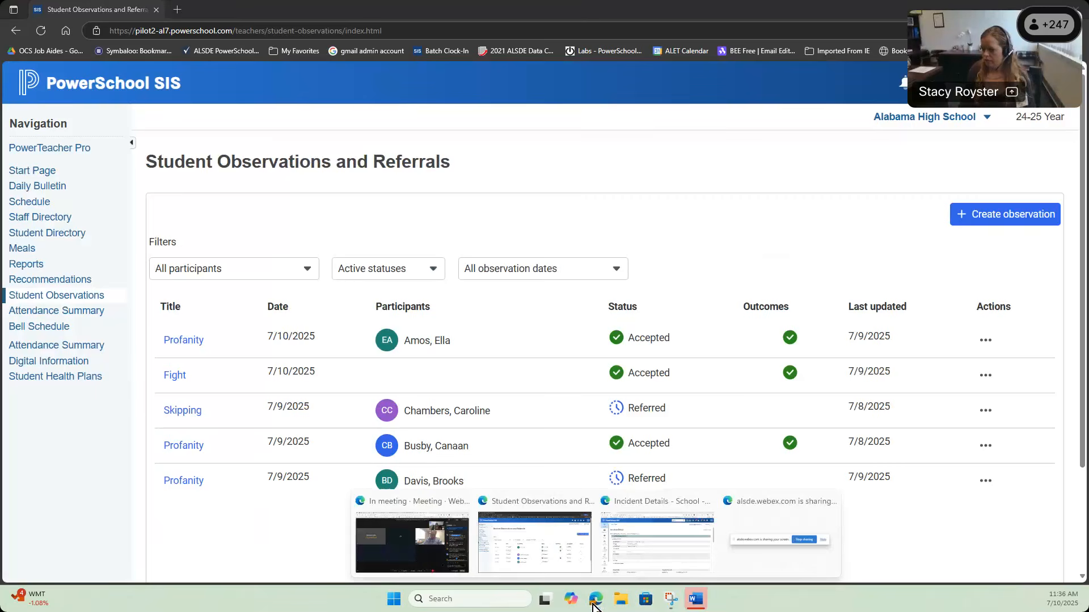
left_click(632, 548)
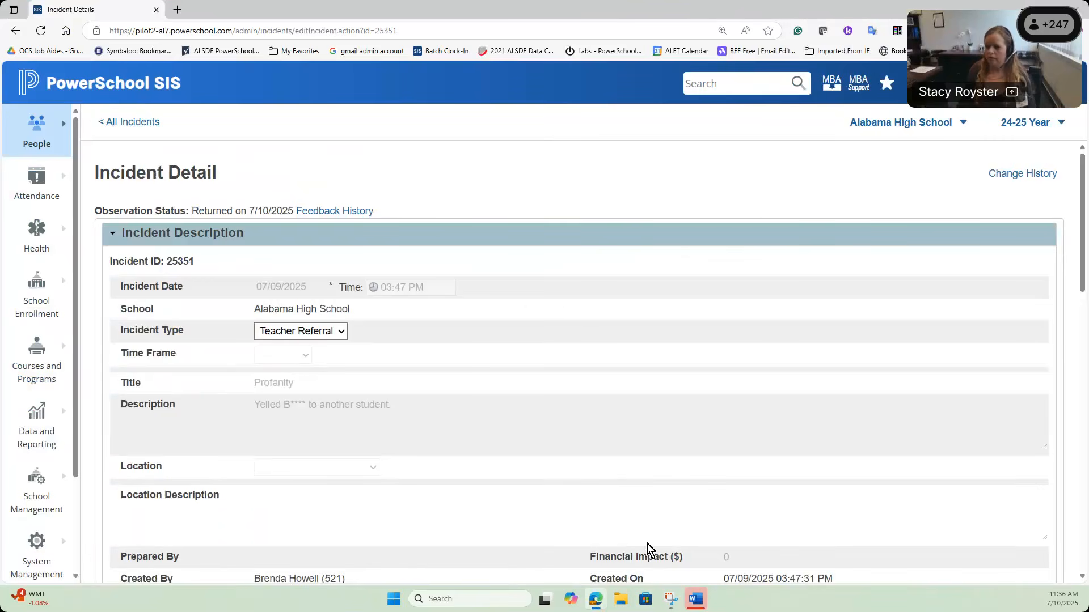
left_click(40, 30)
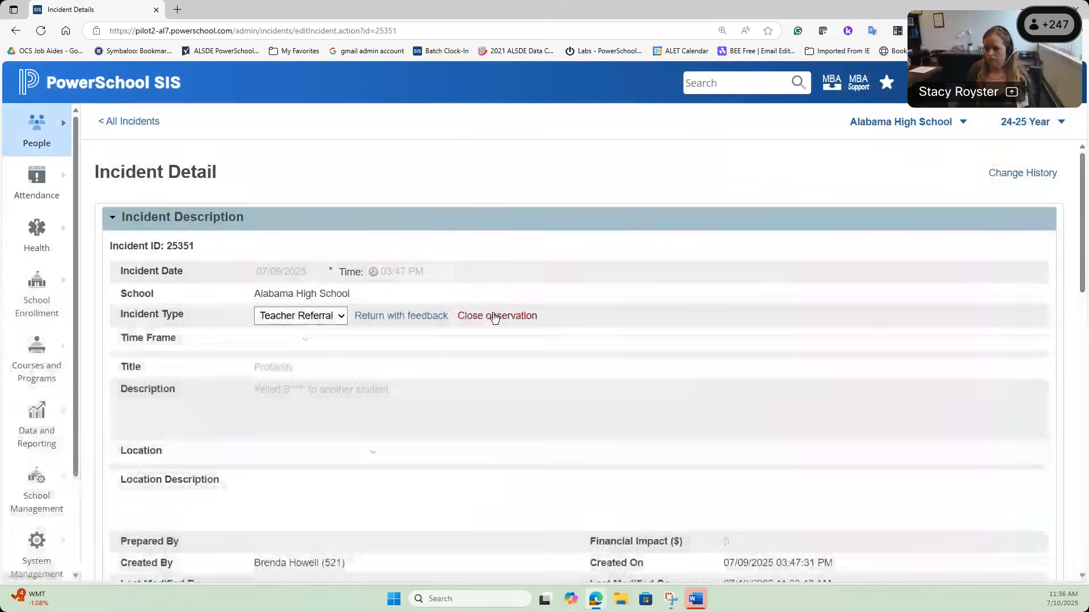
scroll(494, 318, "down", 6)
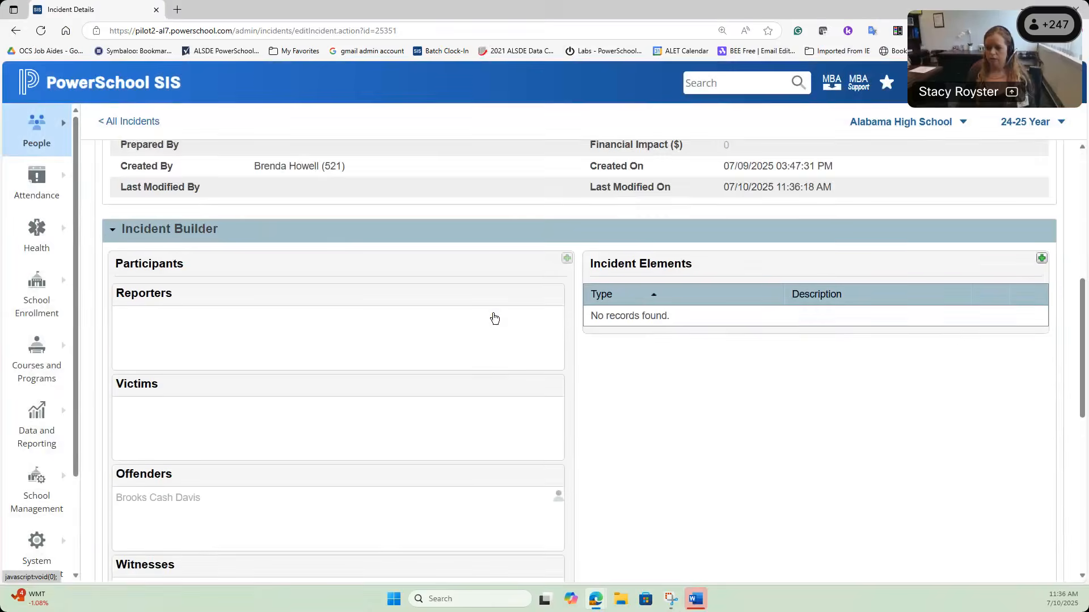
scroll(494, 318, "down", 1)
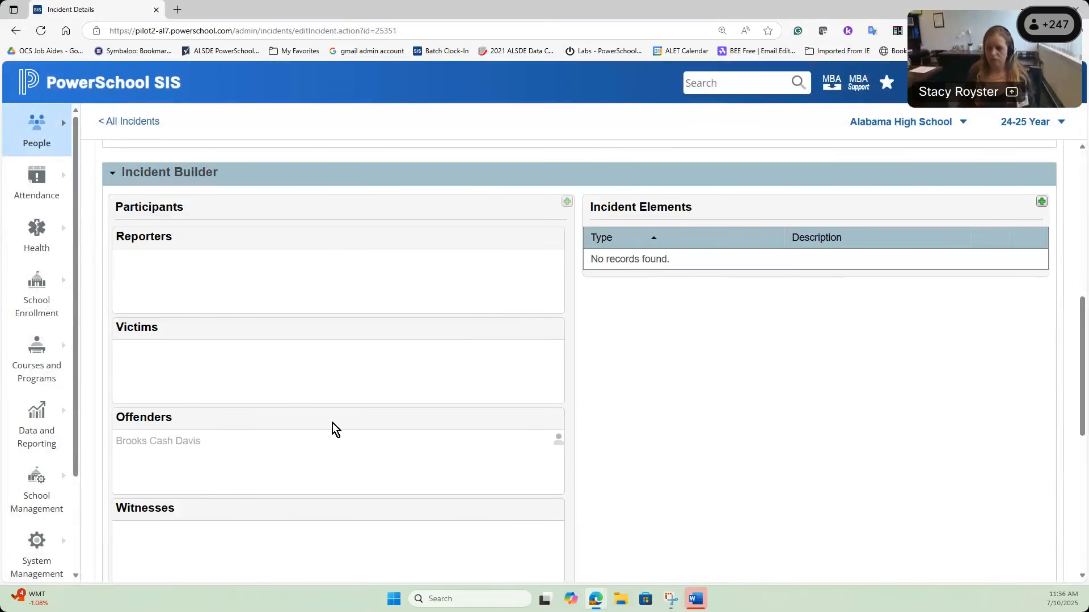
scroll(340, 431, "up", 4)
scroll(358, 429, "up", 3)
Step: Change the incident type to Discipline and submit the incident
left_click(336, 264)
left_click(334, 311)
scroll(626, 386, "down", 15)
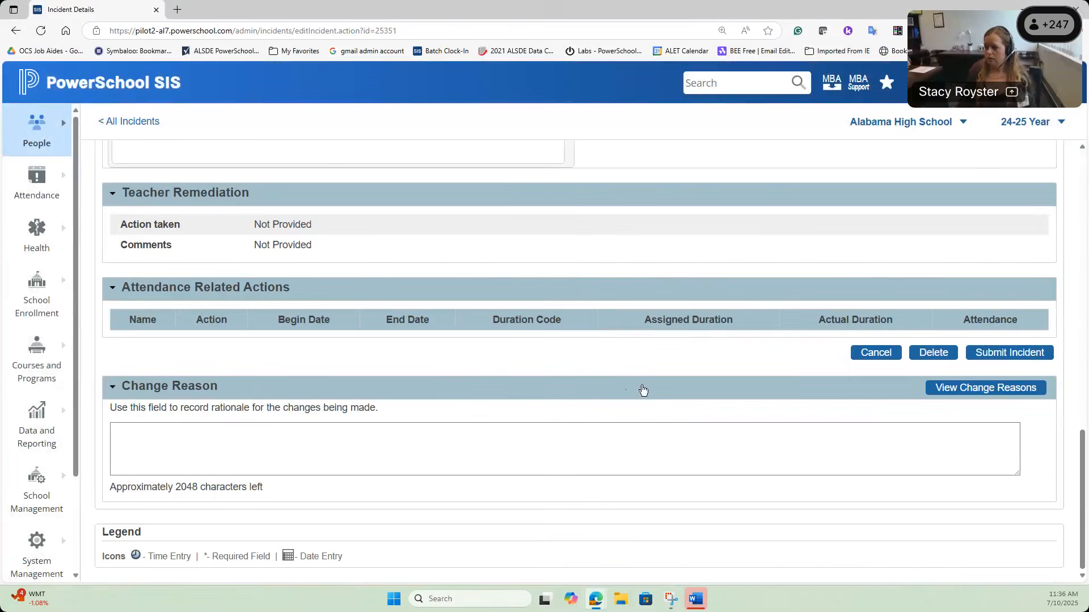
left_click(1009, 352)
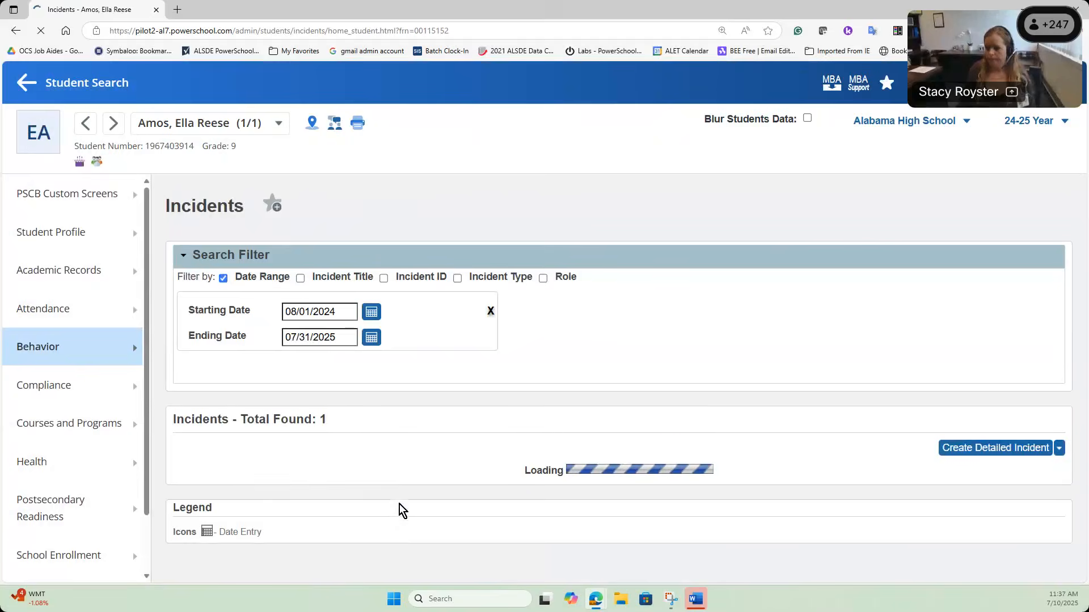
left_click(28, 82)
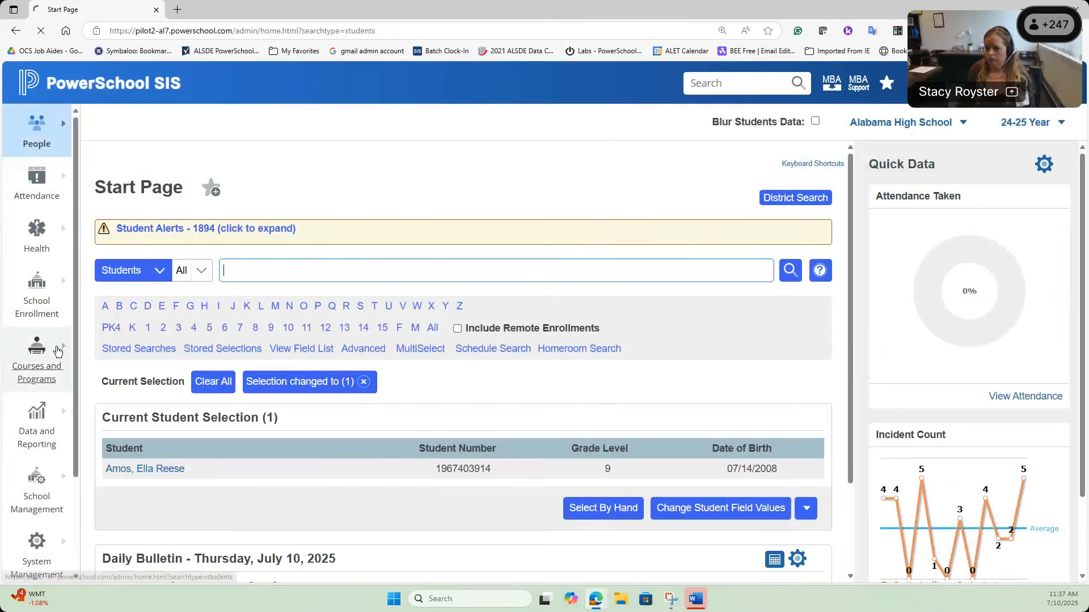
left_click(41, 149)
left_click(483, 195)
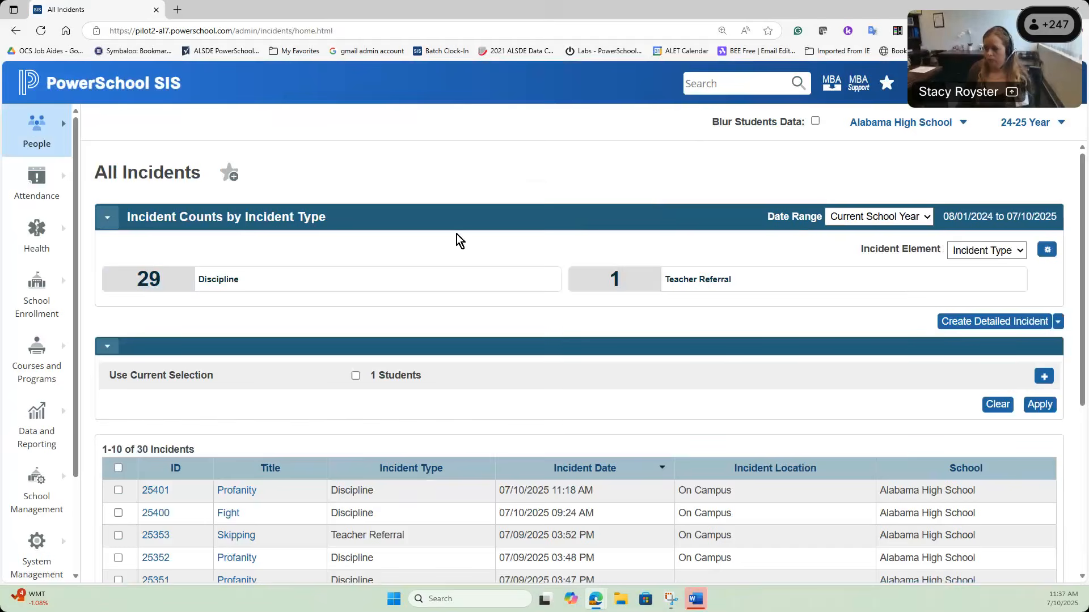
left_click(728, 293)
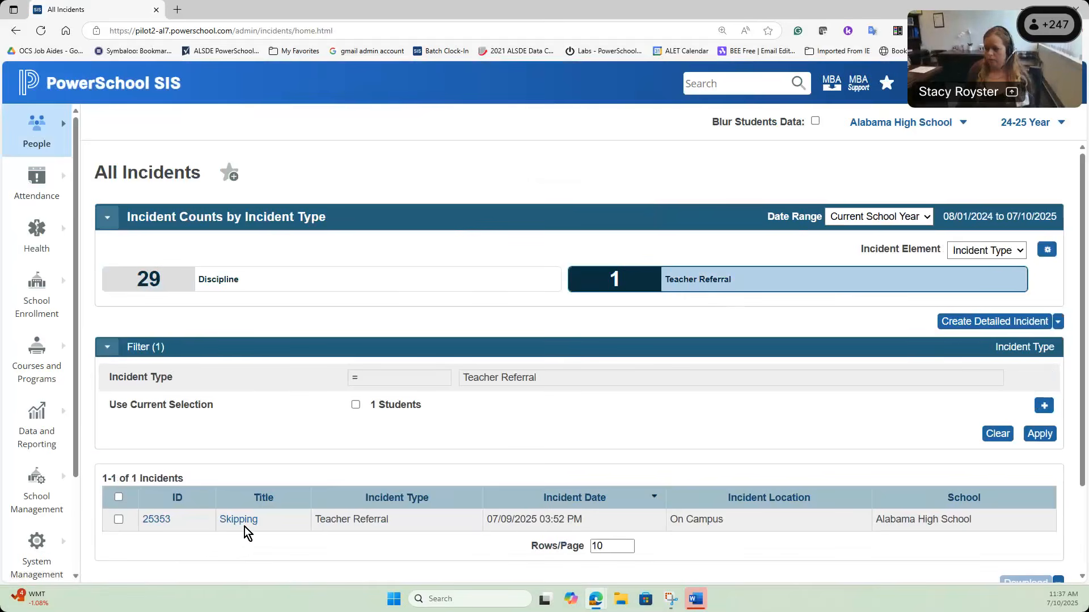
left_click(215, 285)
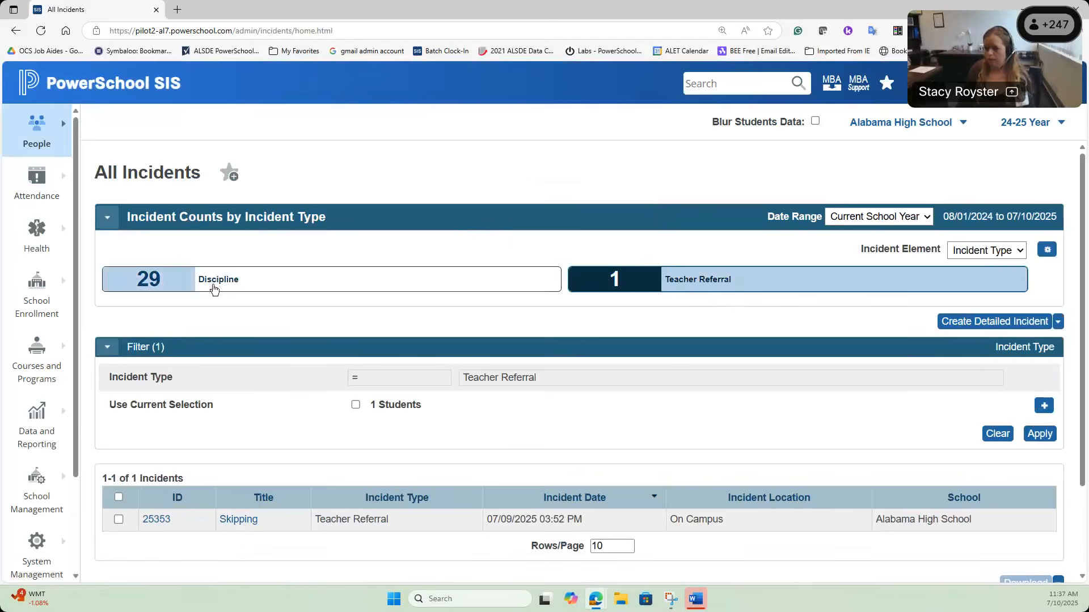
scroll(379, 431, "down", 1)
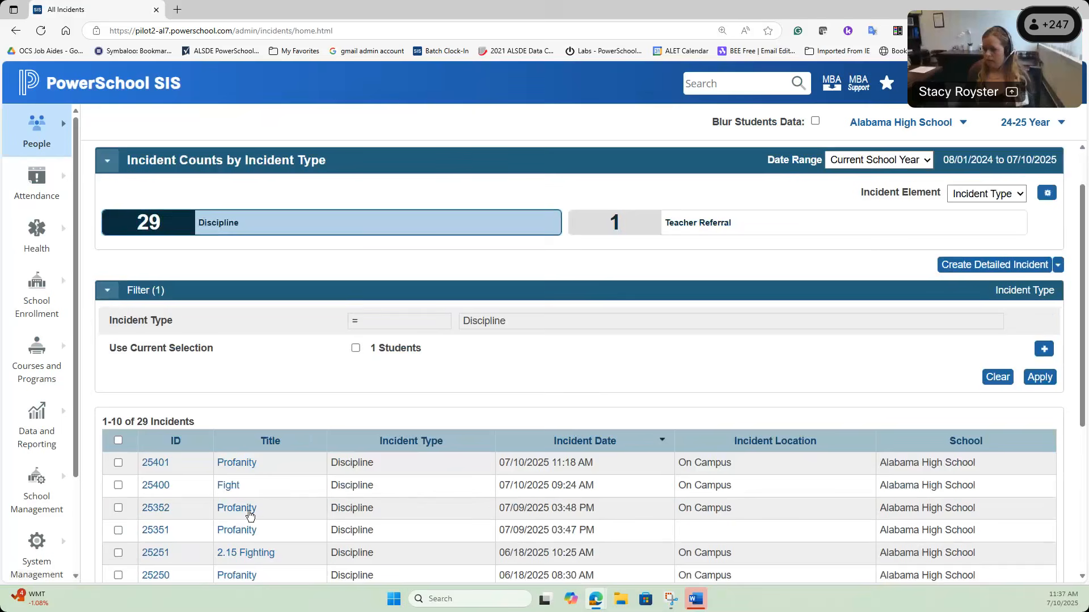
left_click(237, 465)
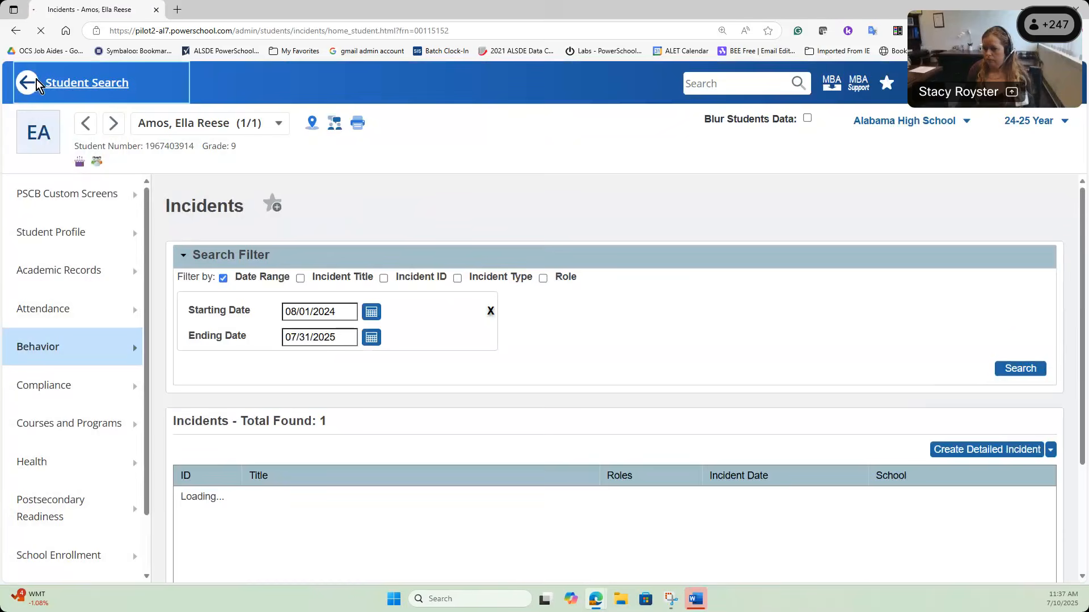
left_click(37, 85)
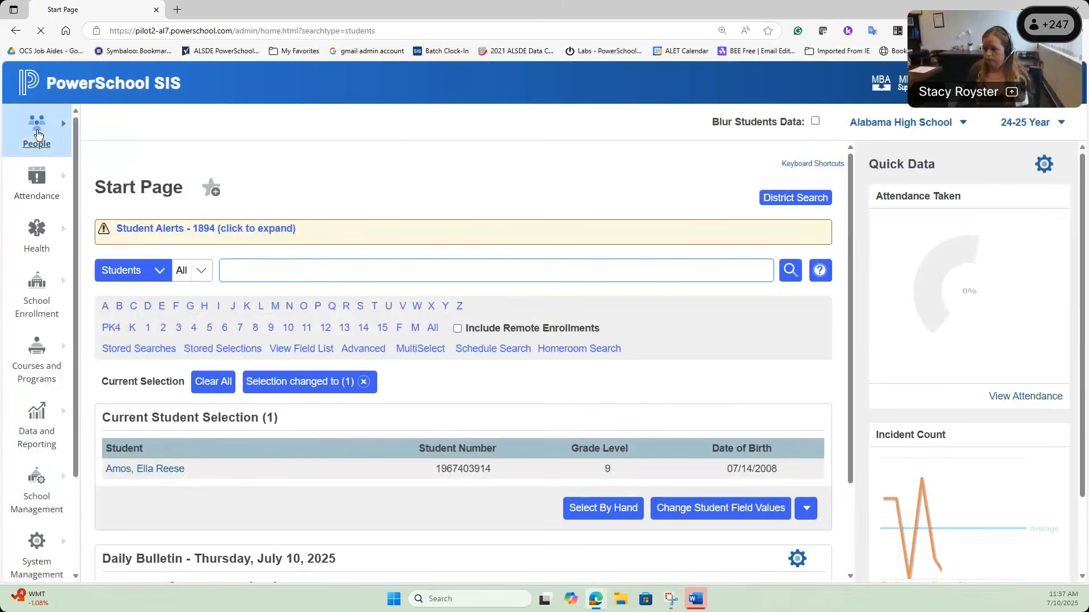
left_click(38, 134)
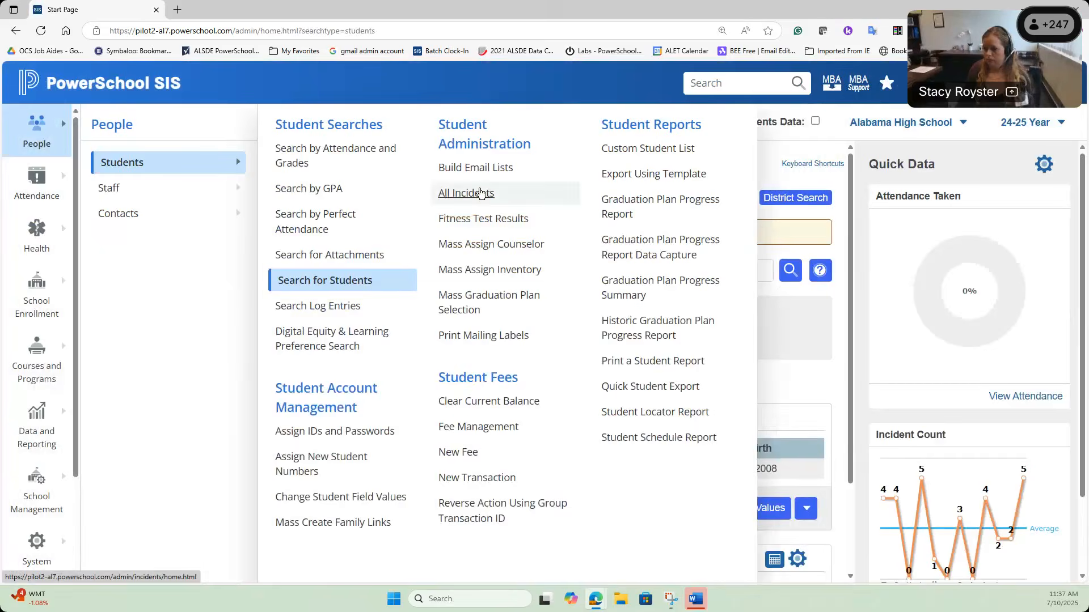
left_click(476, 193)
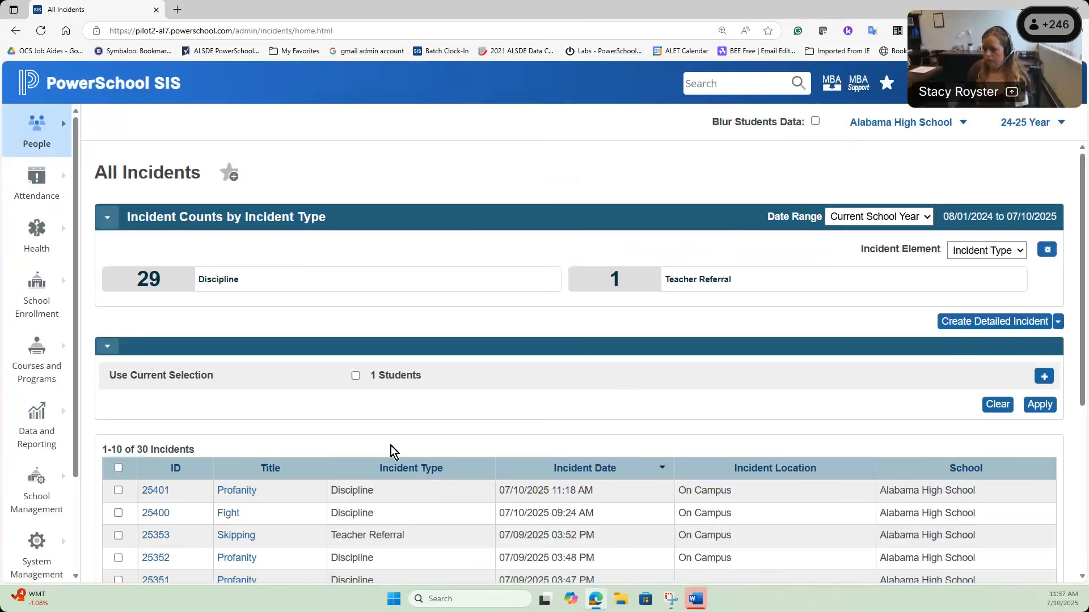
scroll(390, 446, "down", 1)
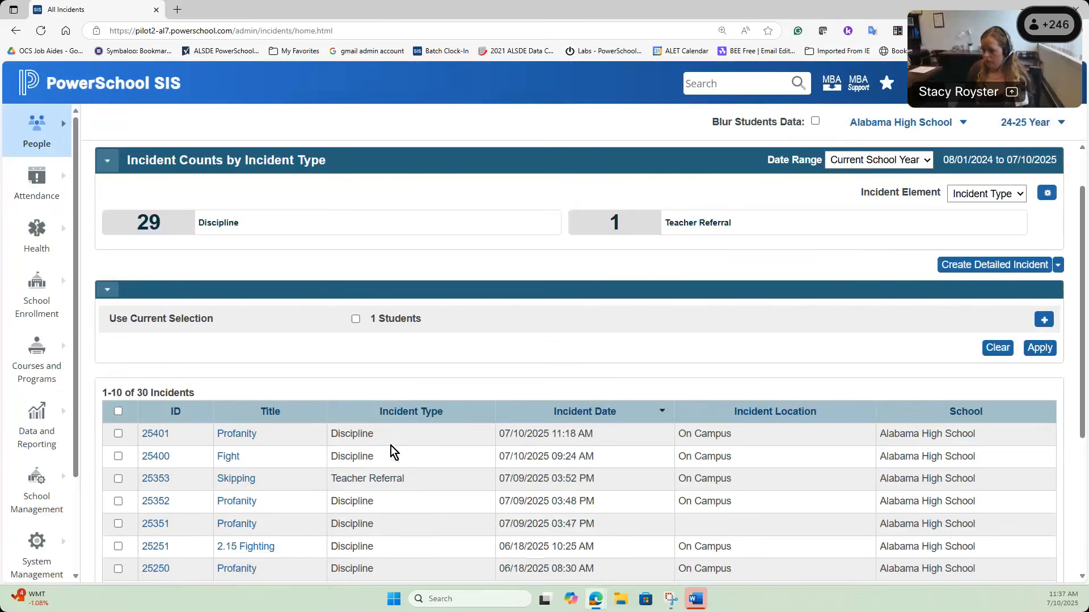
left_click(239, 503)
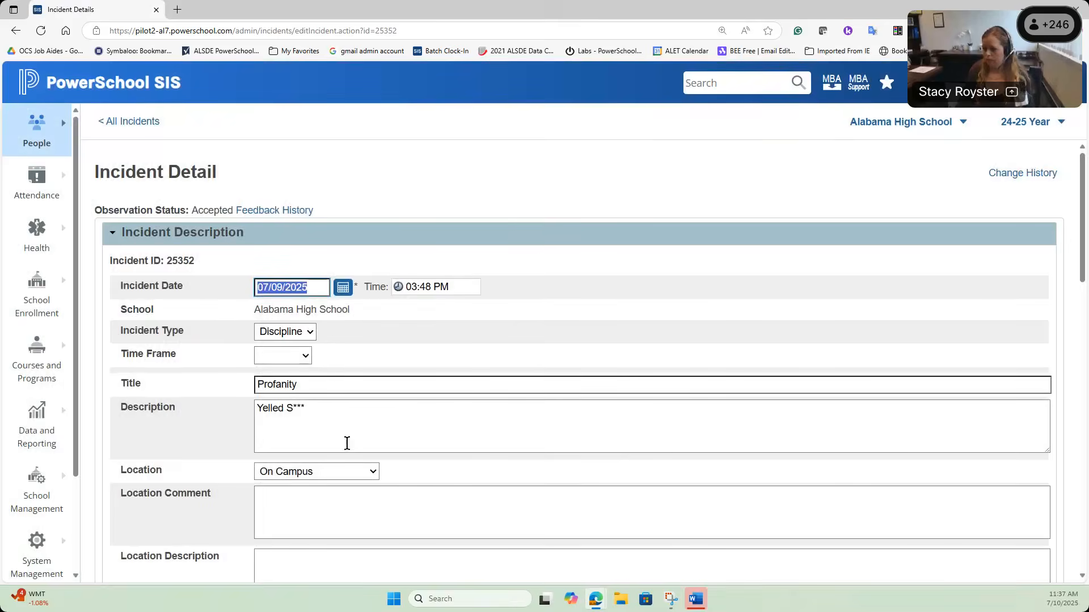
Step: Inspect the Incident Builder's offender with Profanity/Vulgarity and a Suspended/In School action
scroll(375, 437, "down", 10)
scroll(388, 434, "down", 2)
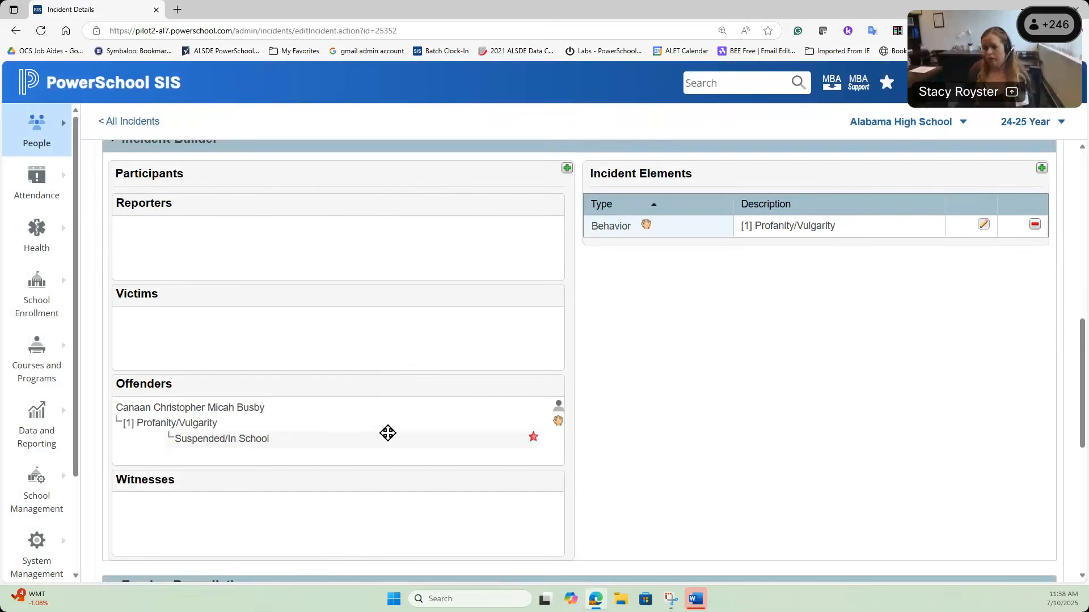
mouse_move(407, 402)
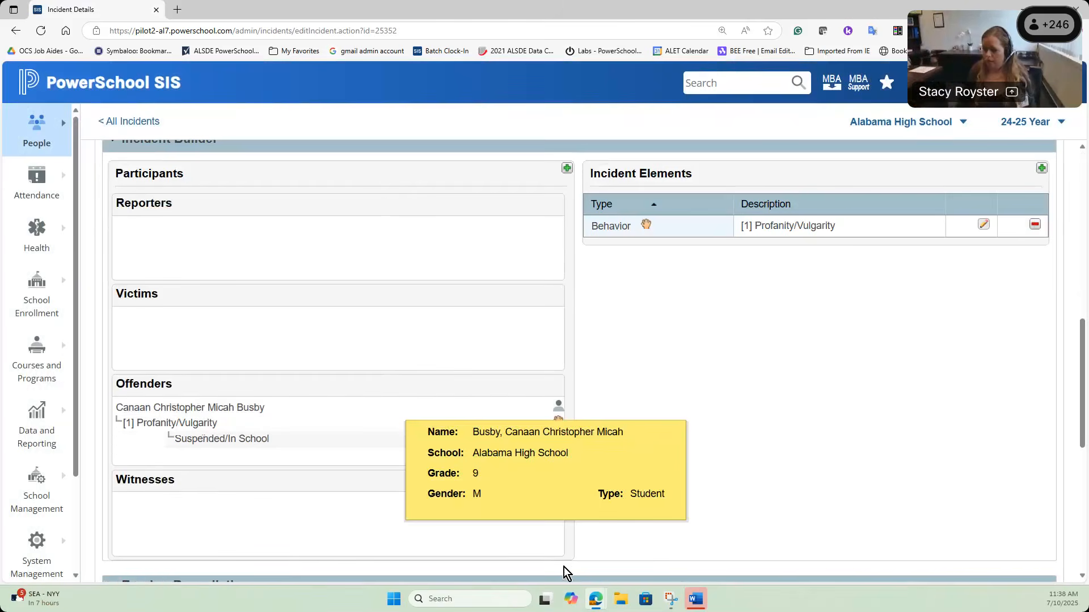
Step: Start a new observation in the Student Observations window with the student added as Offender
mouse_move(596, 599)
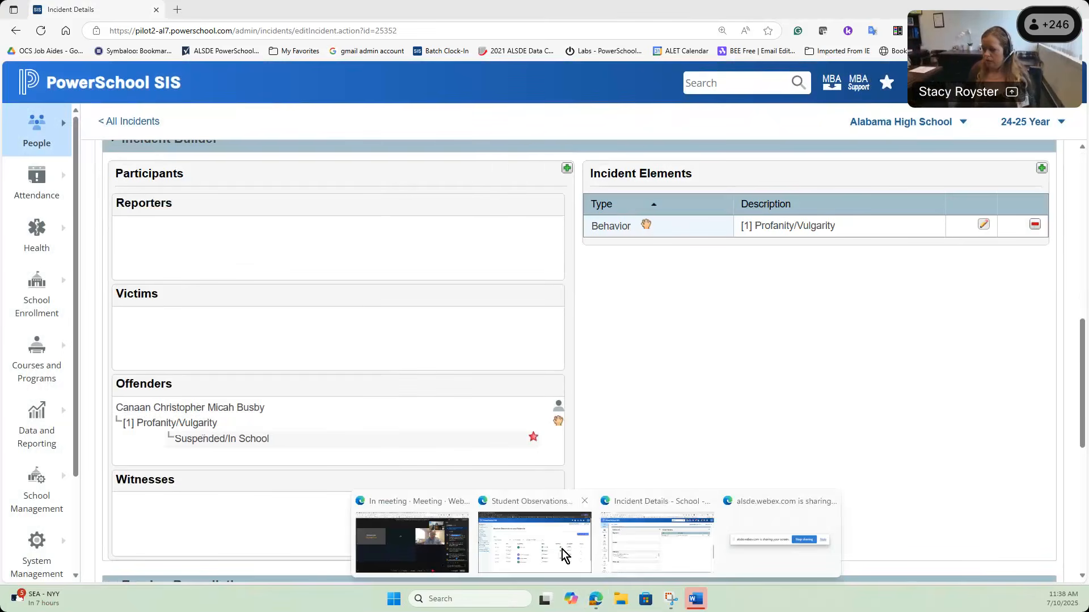
left_click(538, 546)
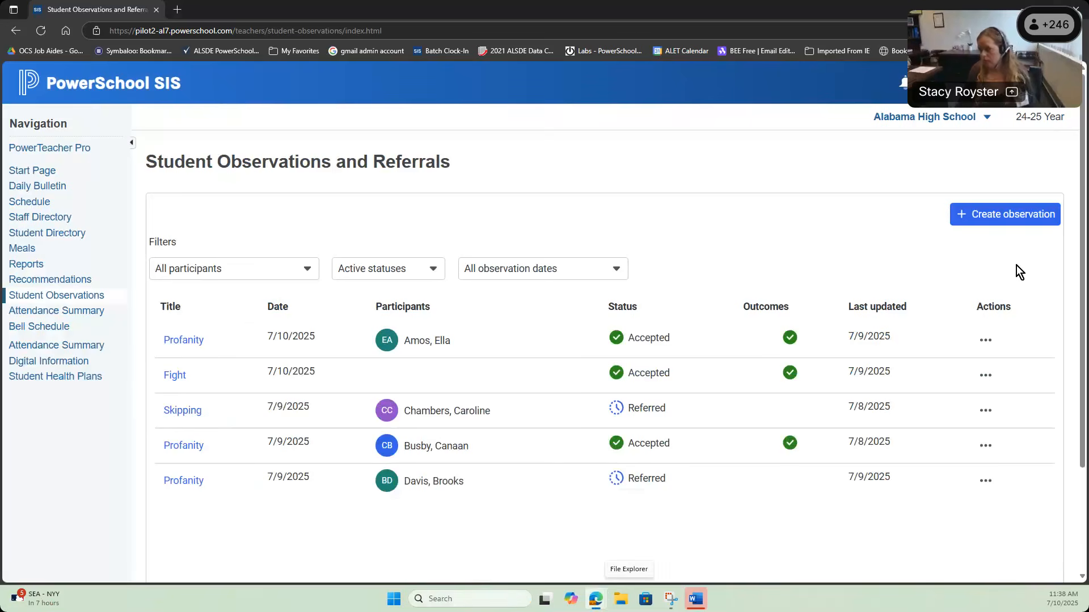
left_click(1007, 214)
left_click(745, 234)
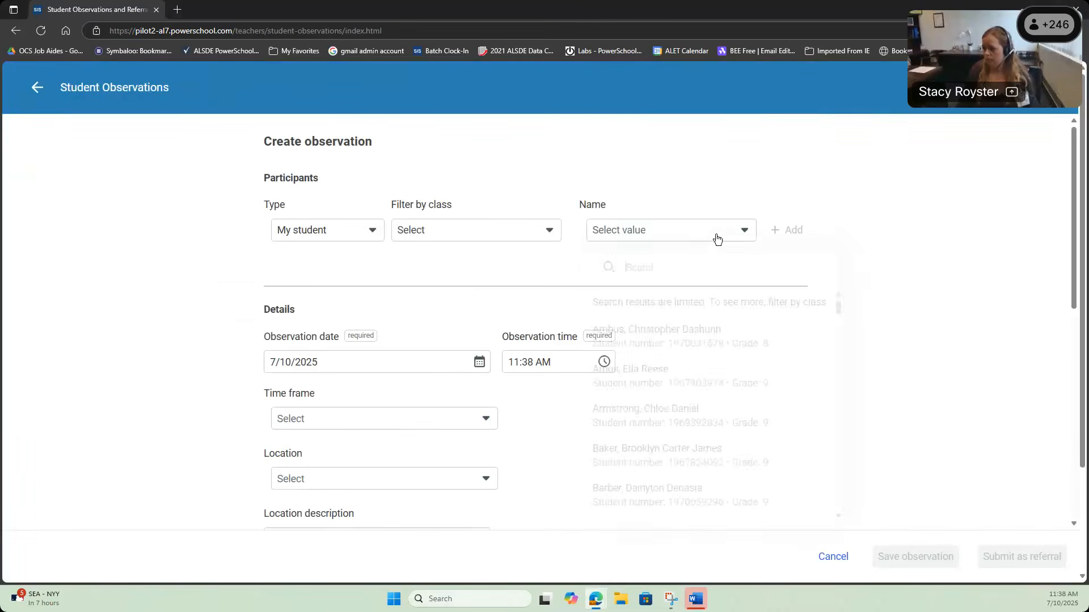
scroll(681, 420, "down", 5)
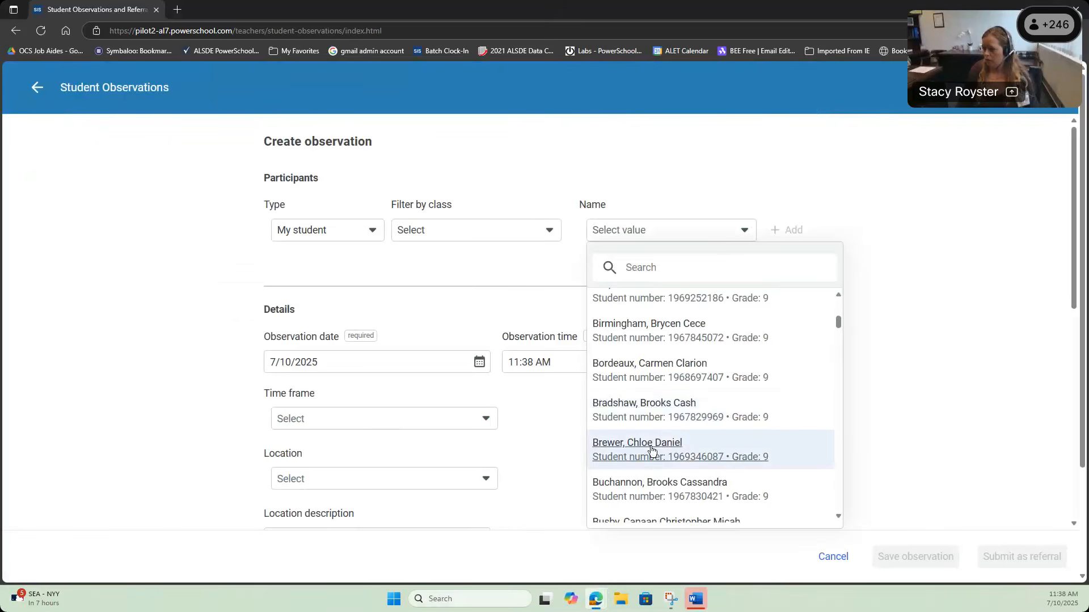
left_click(652, 449)
left_click(792, 226)
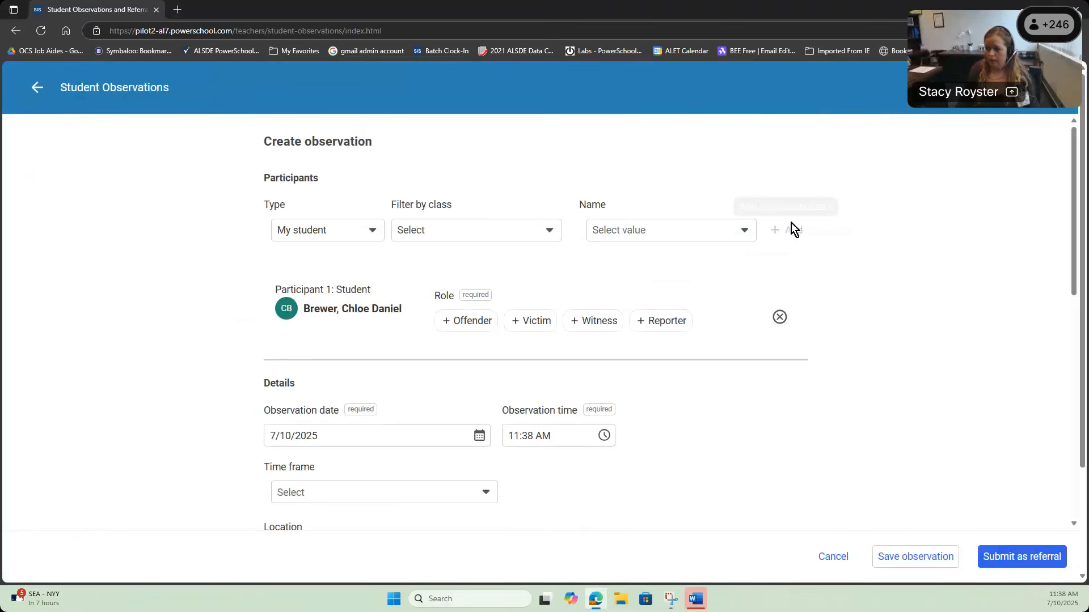
left_click(453, 322)
scroll(448, 339, "down", 3)
scroll(445, 339, "down", 2)
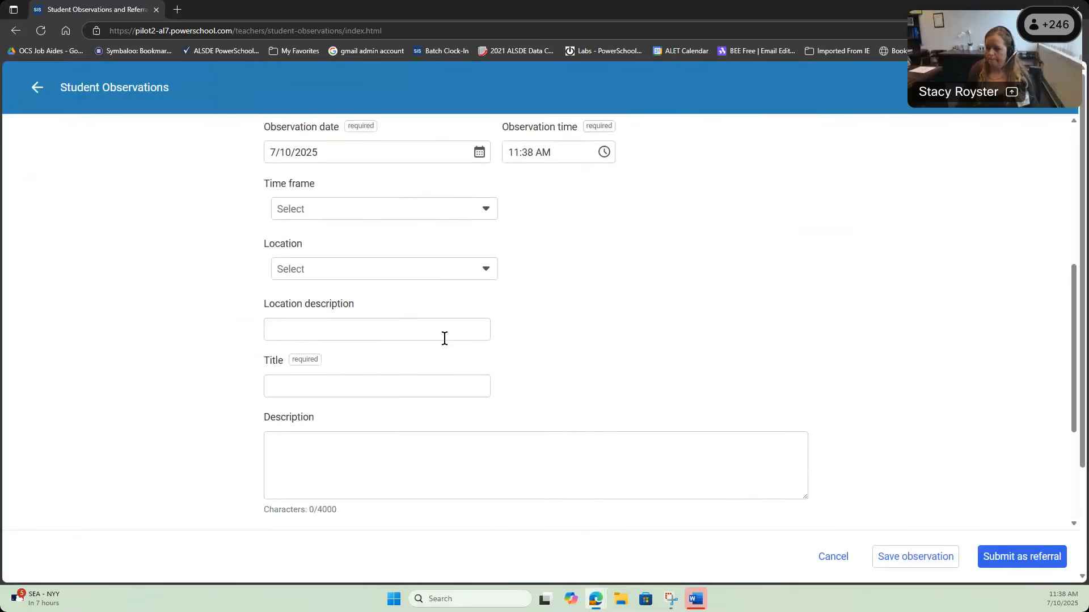
scroll(445, 338, "up", 1)
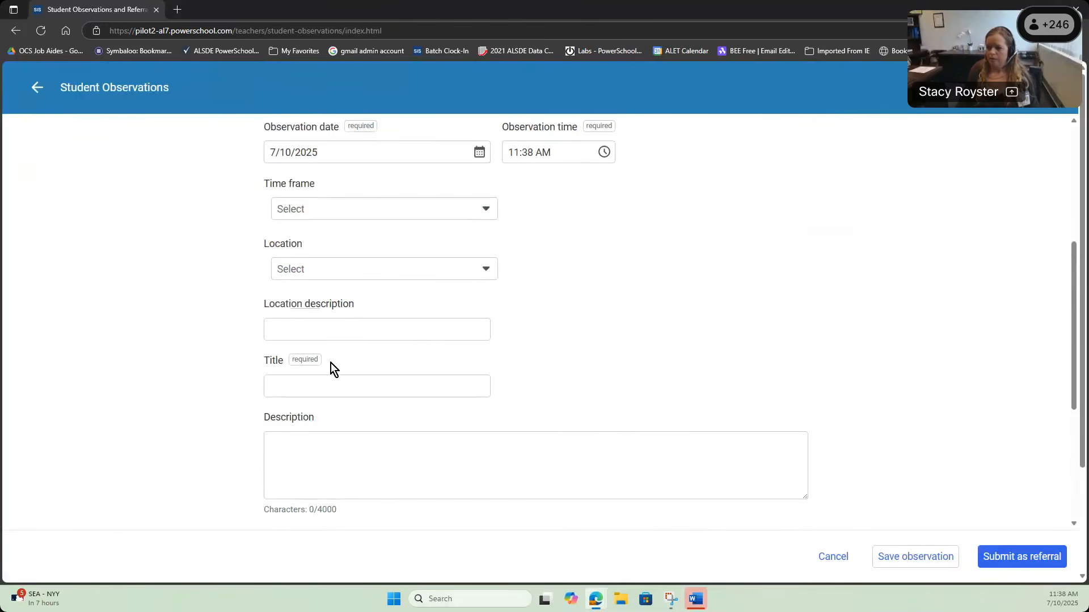
Step: Enter the observation text 'ggkhdsfggsgj' and submit it as a referral, confirming
left_click(452, 379)
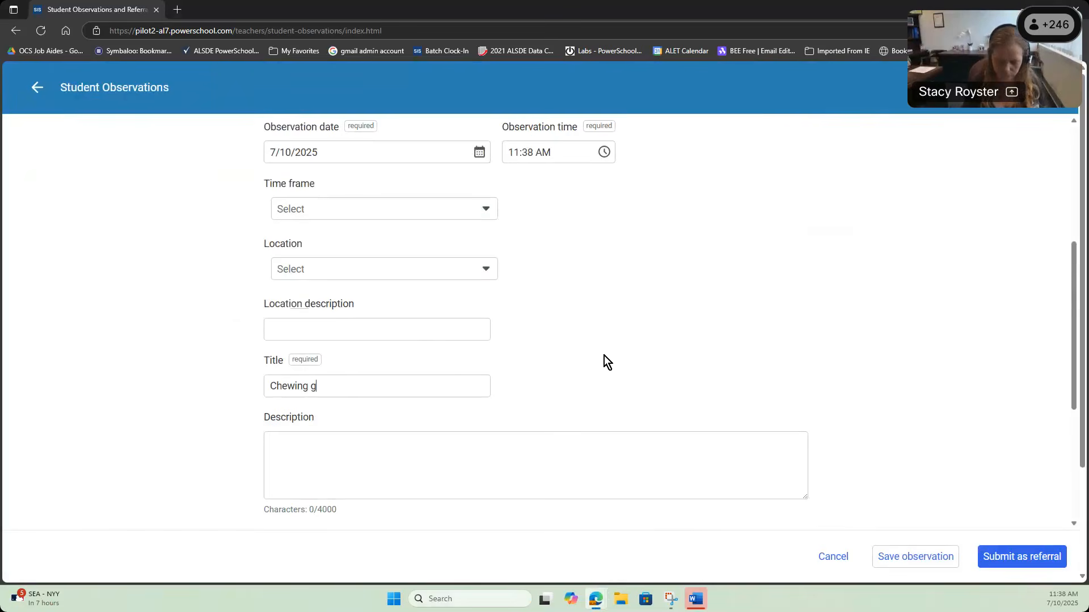
type("ggkhdsfggsgj")
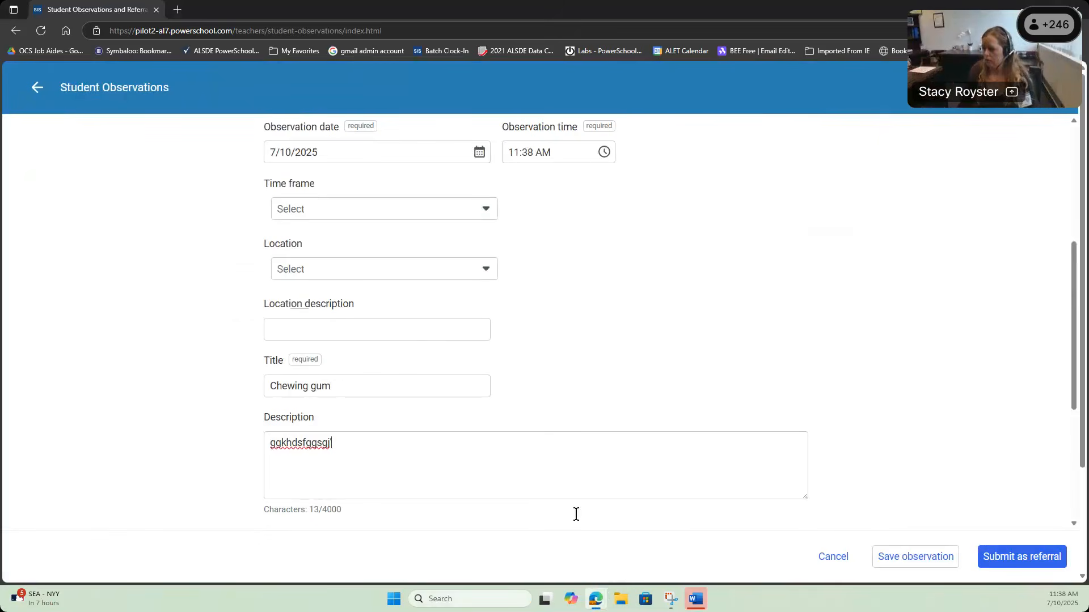
left_click(1000, 544)
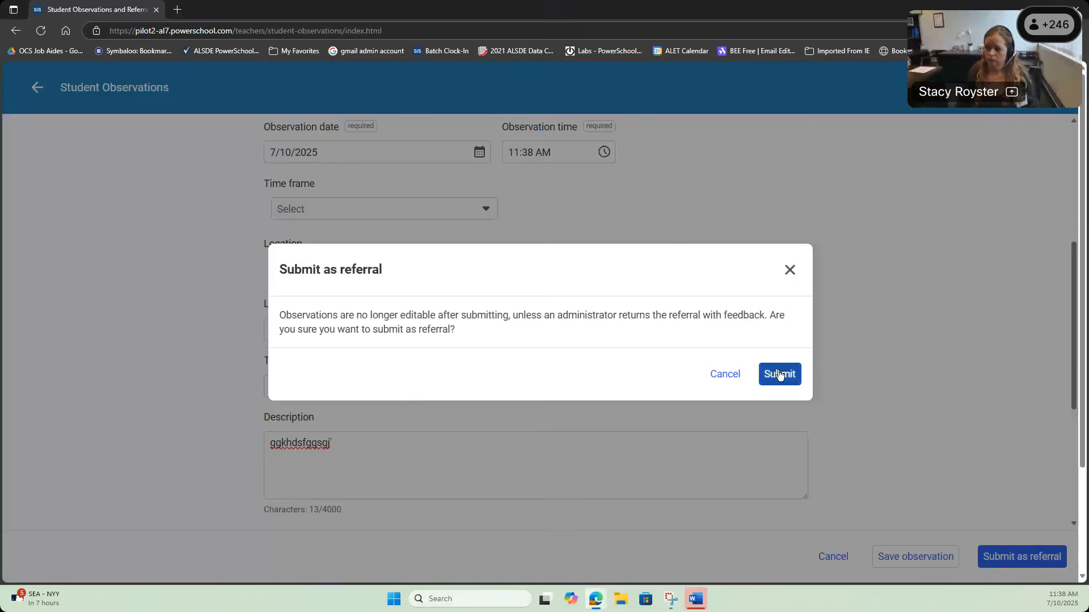
left_click(778, 373)
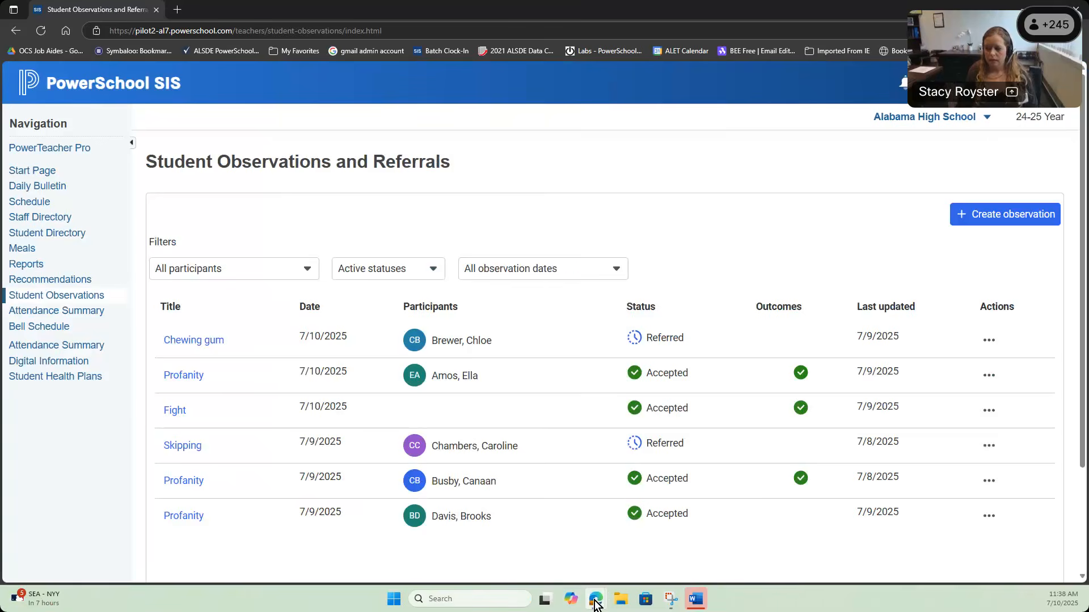
Step: Bring back the Incident Details window and go to the admin Start Page
mouse_move(595, 604)
left_click(649, 552)
left_click(97, 75)
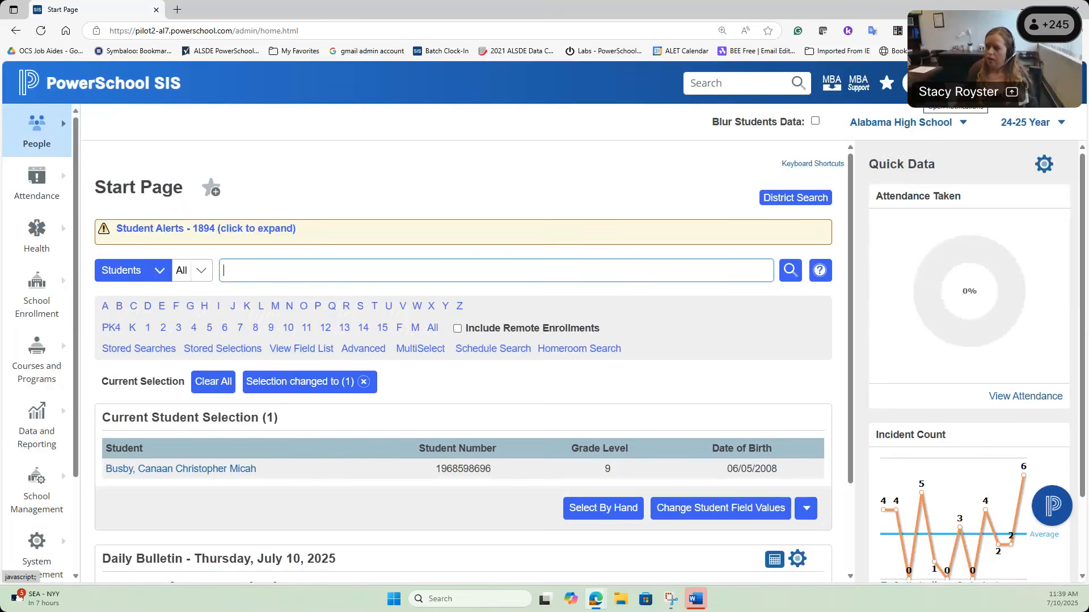
Step: Follow the 11:21 AM notification's Student Incident page link to the student's incident 25401
left_click(955, 82)
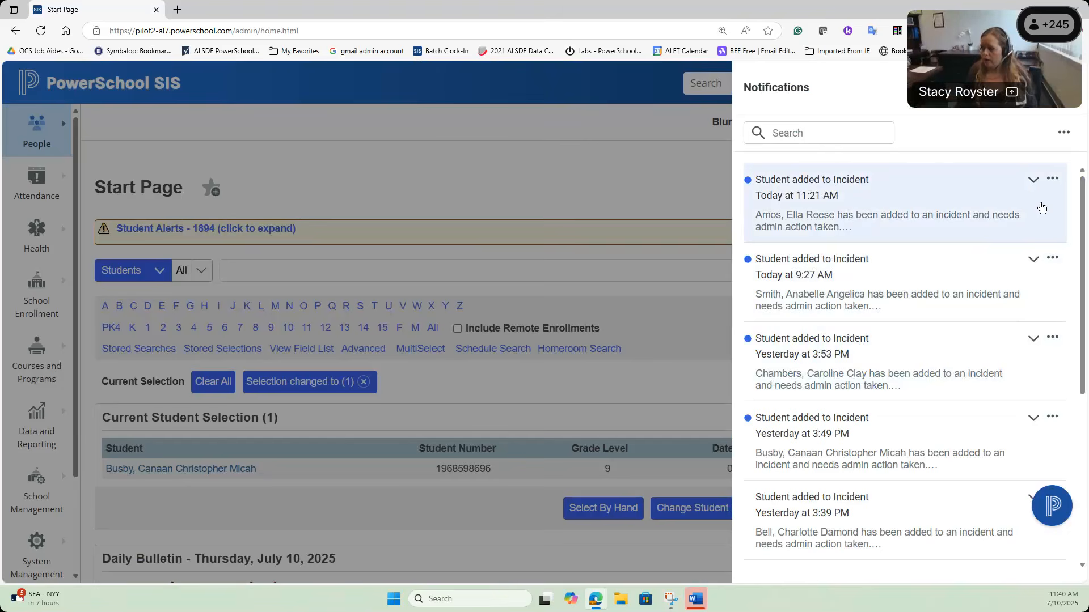
left_click(1033, 180)
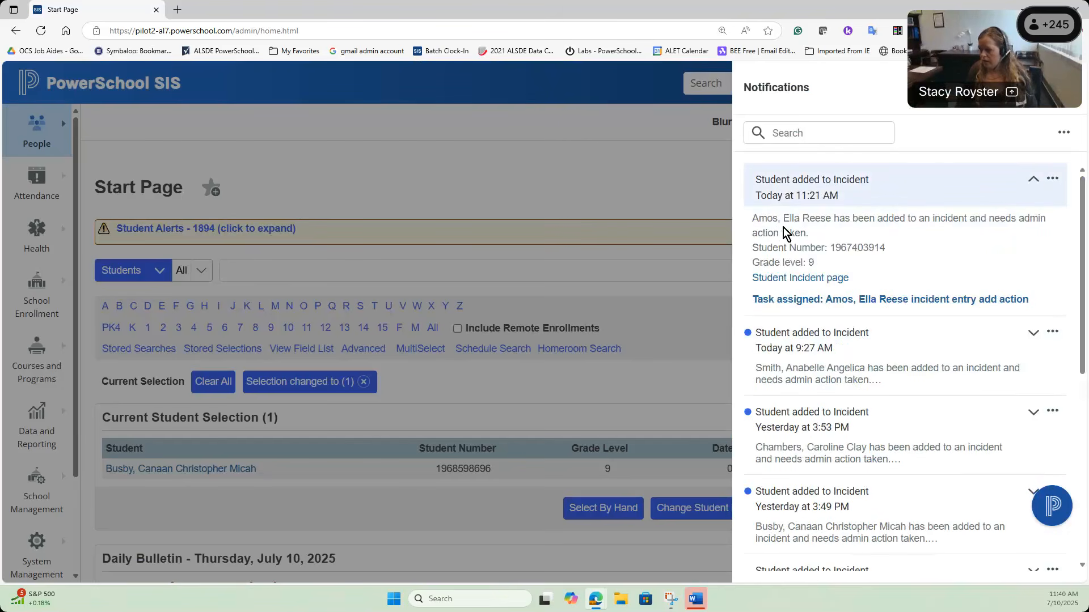
left_click(810, 281)
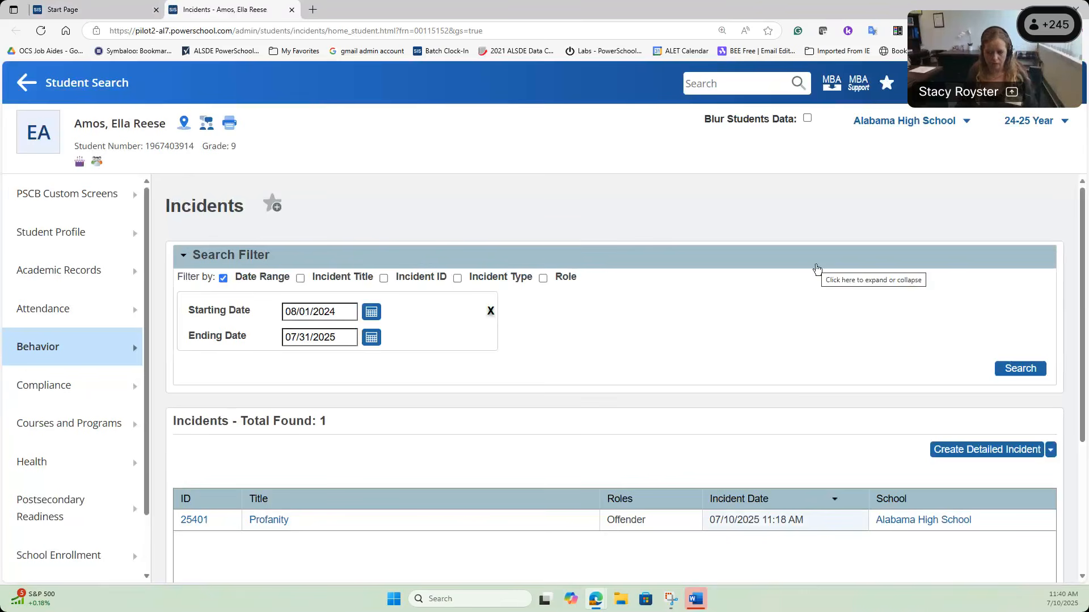
Step: Open Profanity incident 25401, then switch back to the Start Page tab
left_click(282, 521)
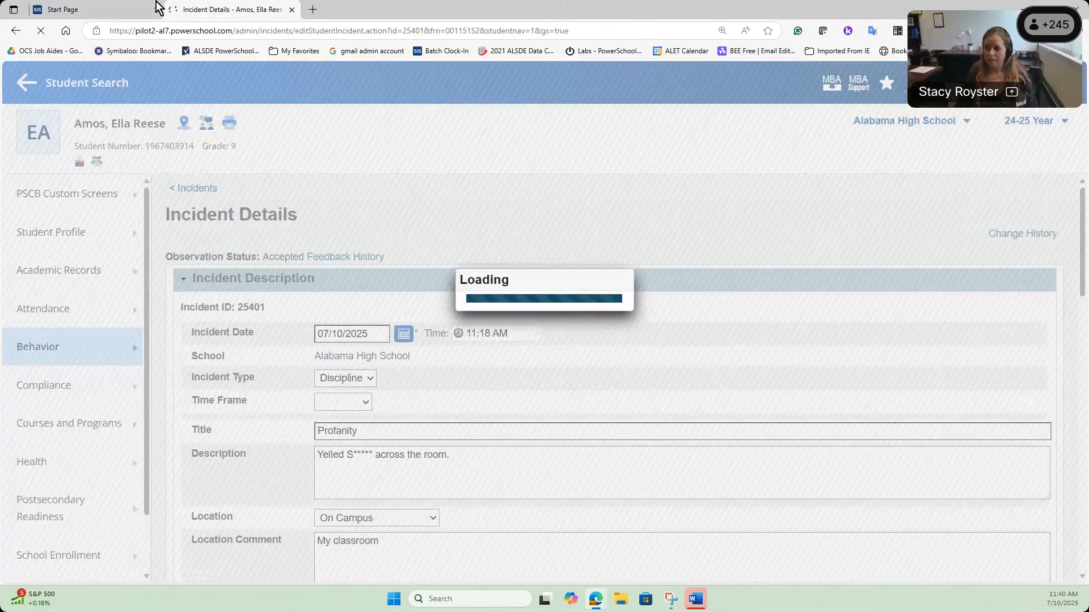
left_click(68, 9)
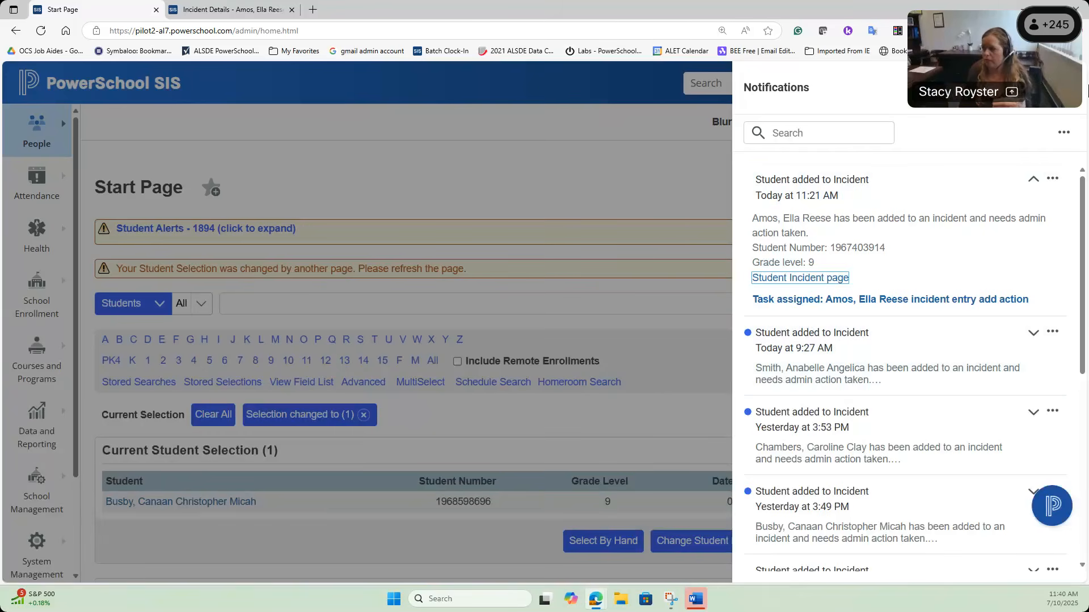
Step: Reopen Notifications, expand the newest 11:39 AM notice, and open its Student Incident page
left_click(625, 267)
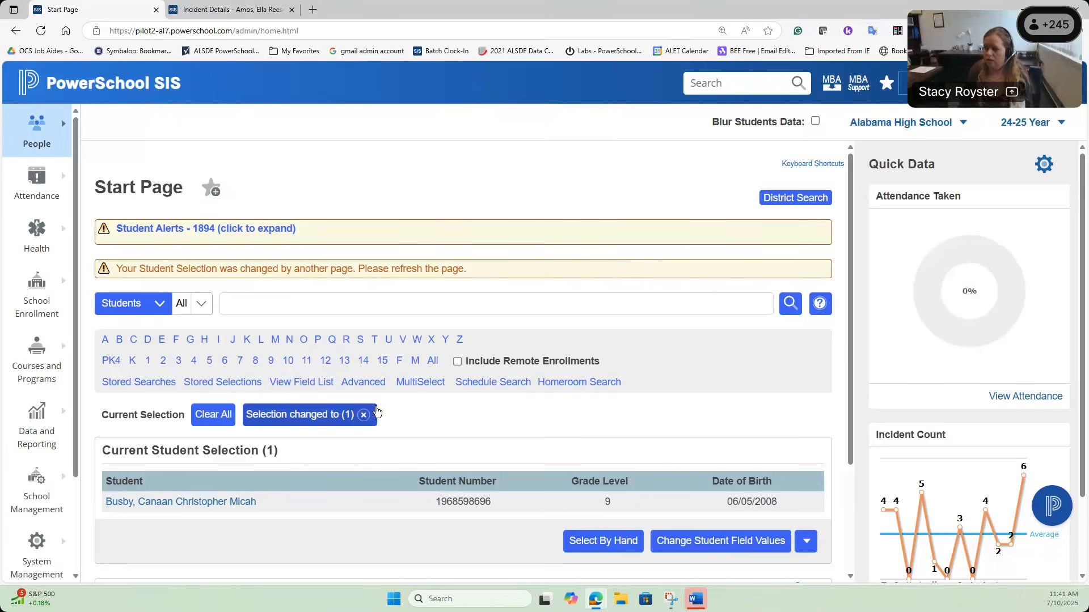
left_click(916, 94)
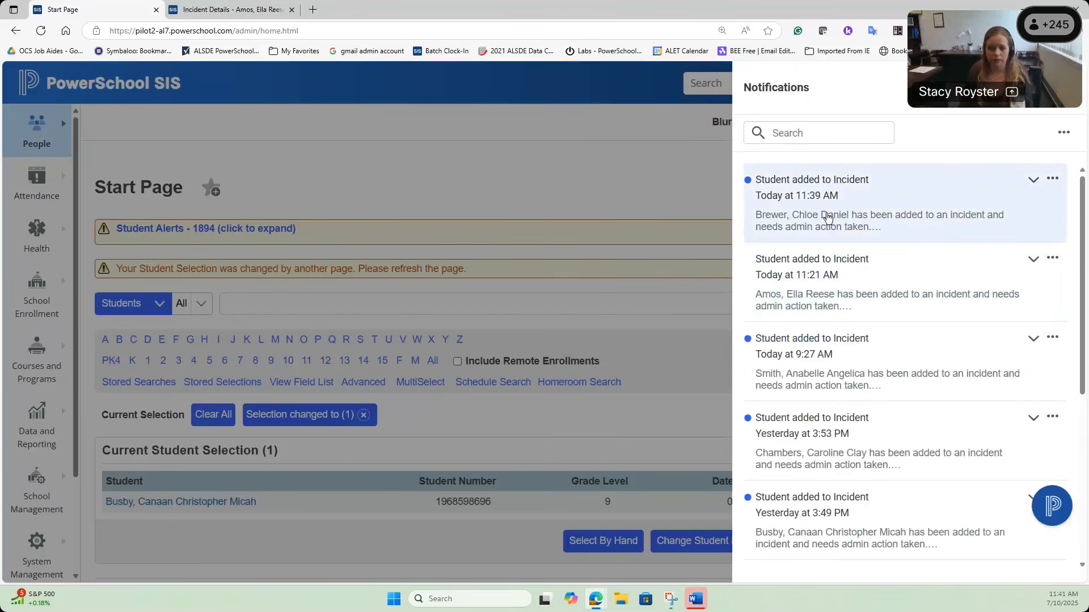
left_click(1033, 180)
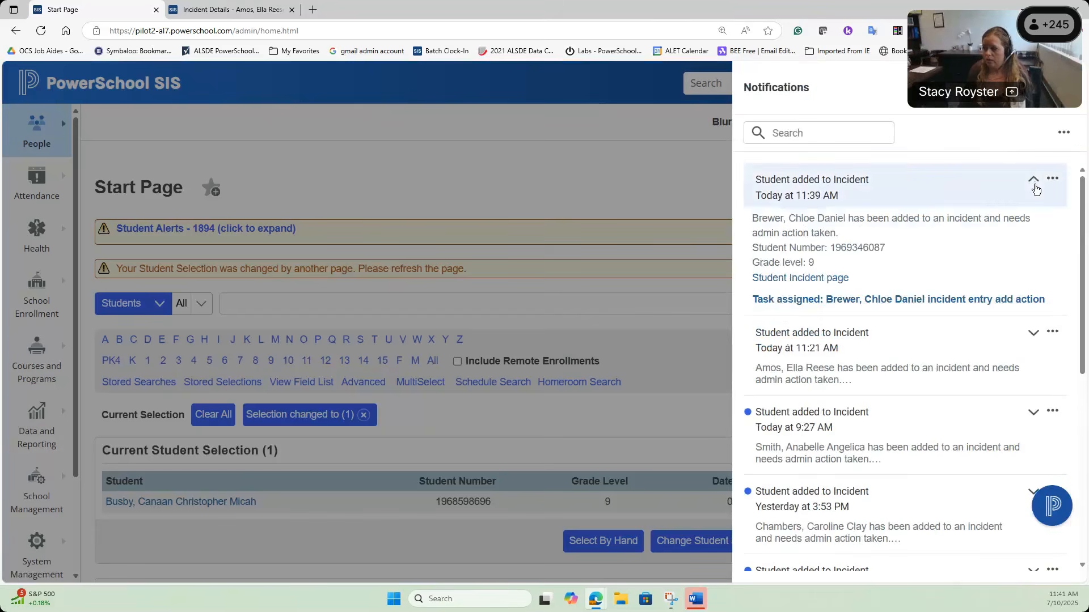
left_click(817, 280)
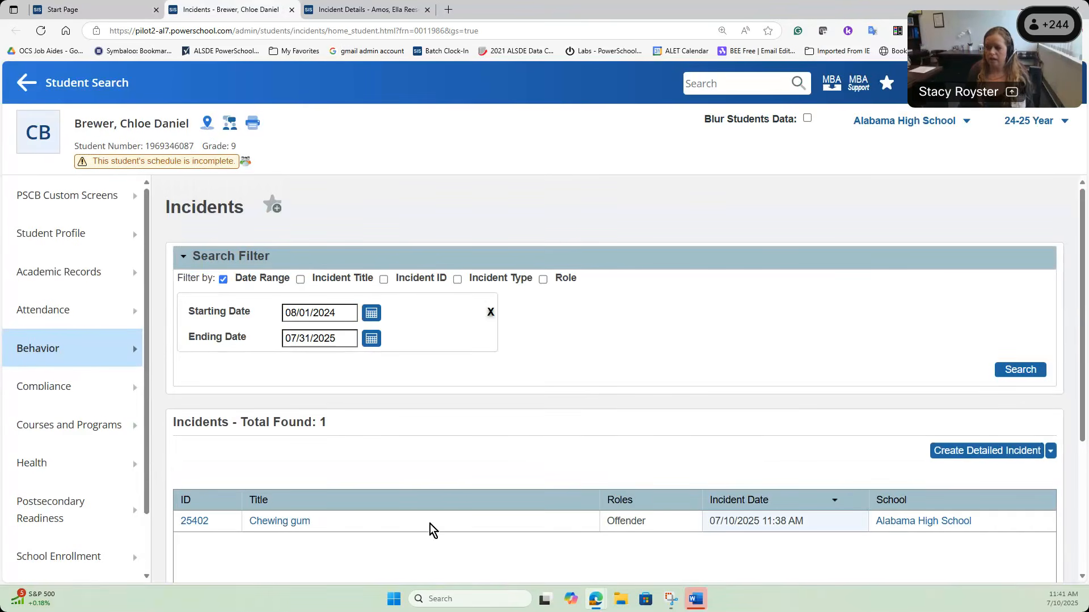
Step: Open Chewing gum incident 25402 and choose Close observation on the teacher referral
left_click(285, 520)
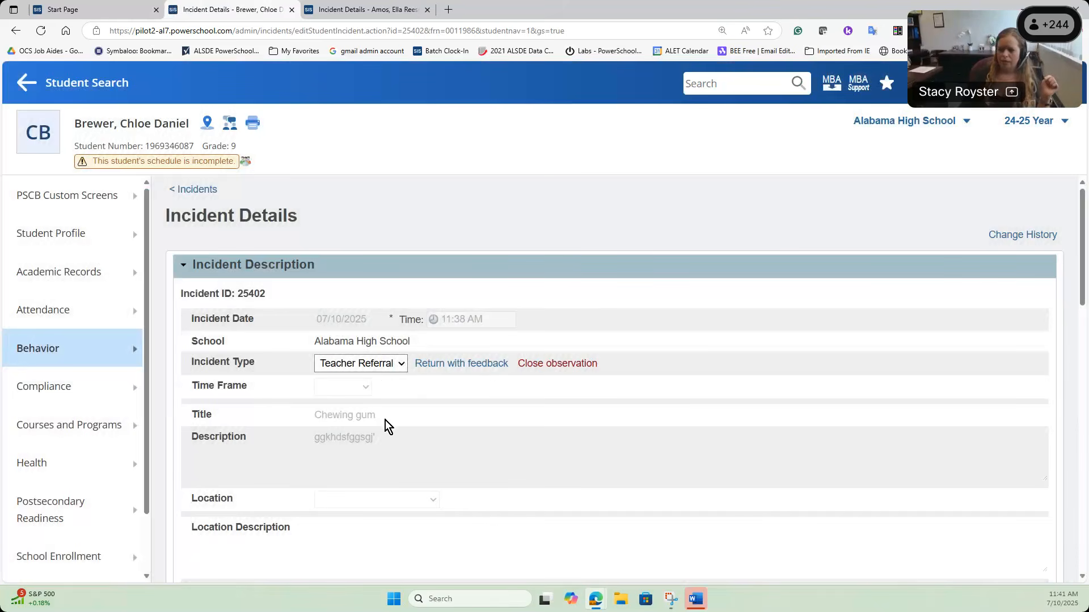
scroll(549, 448, "down", 3)
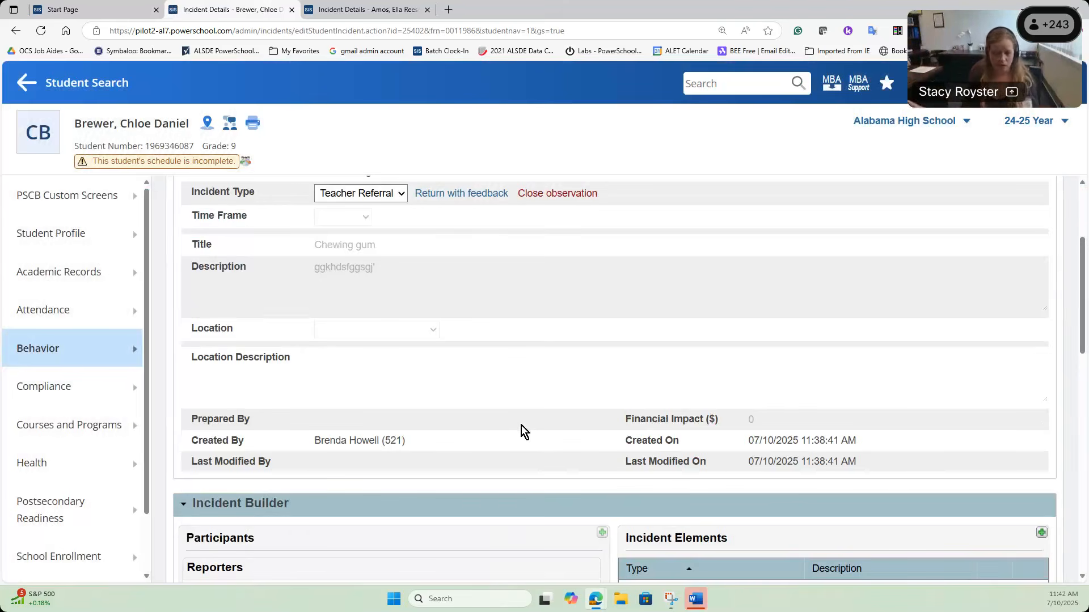
left_click(558, 194)
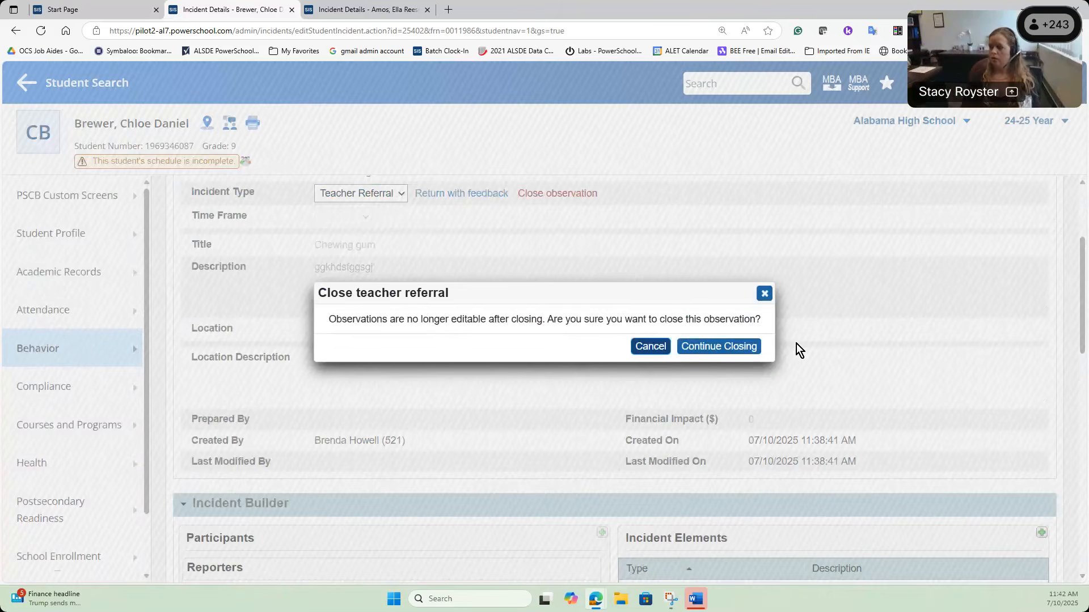
Step: Confirm closing the Chewing gum referral and scroll down the incident details
left_click(703, 348)
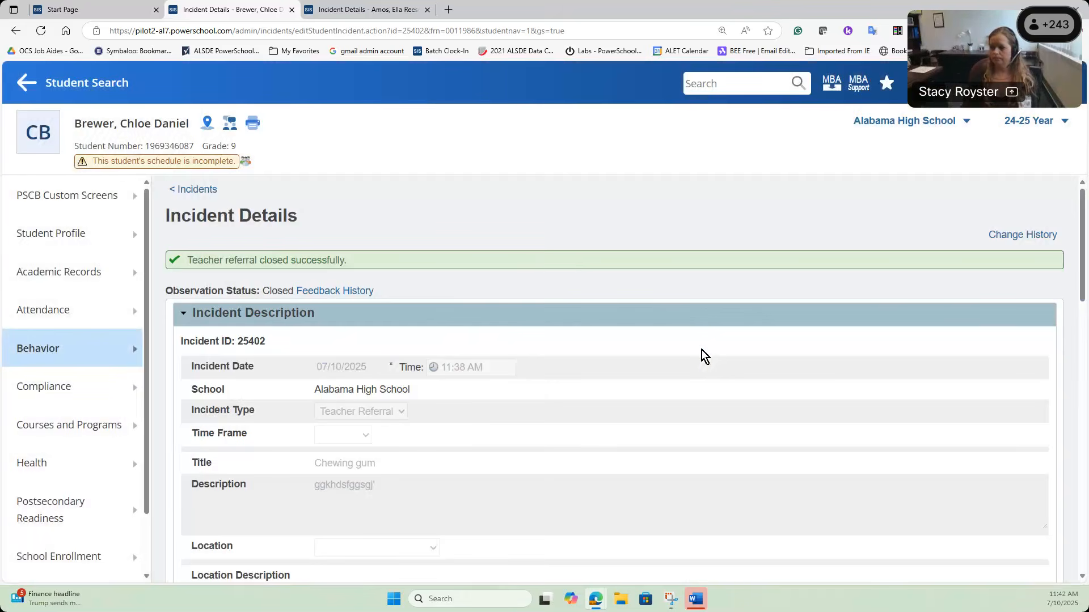
scroll(703, 352, "down", 15)
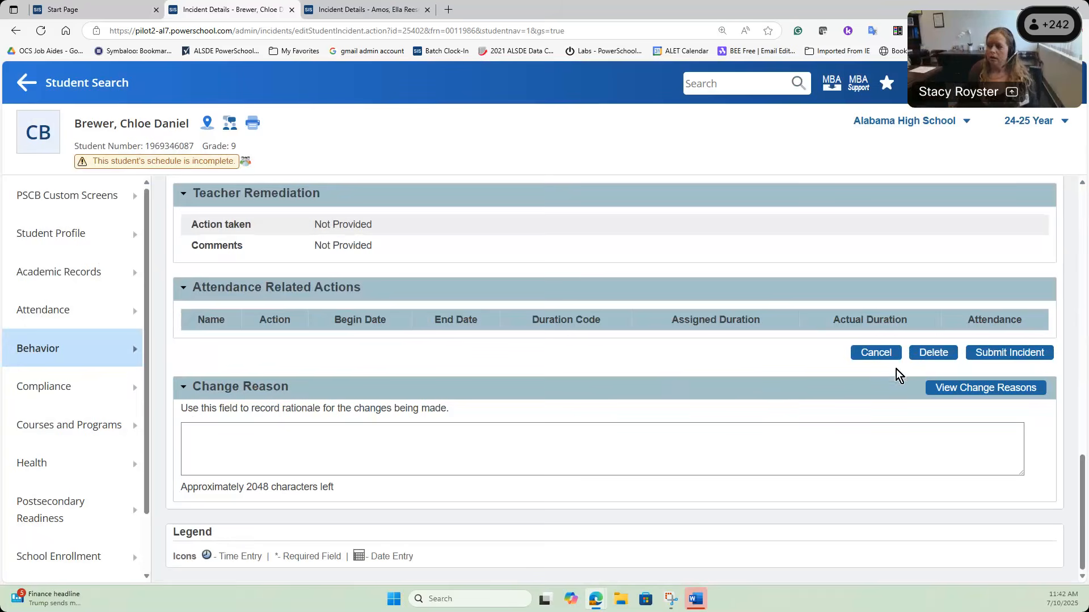
Step: Delete Chewing gum incident 25402 and confirm the permanent deletion
left_click(925, 357)
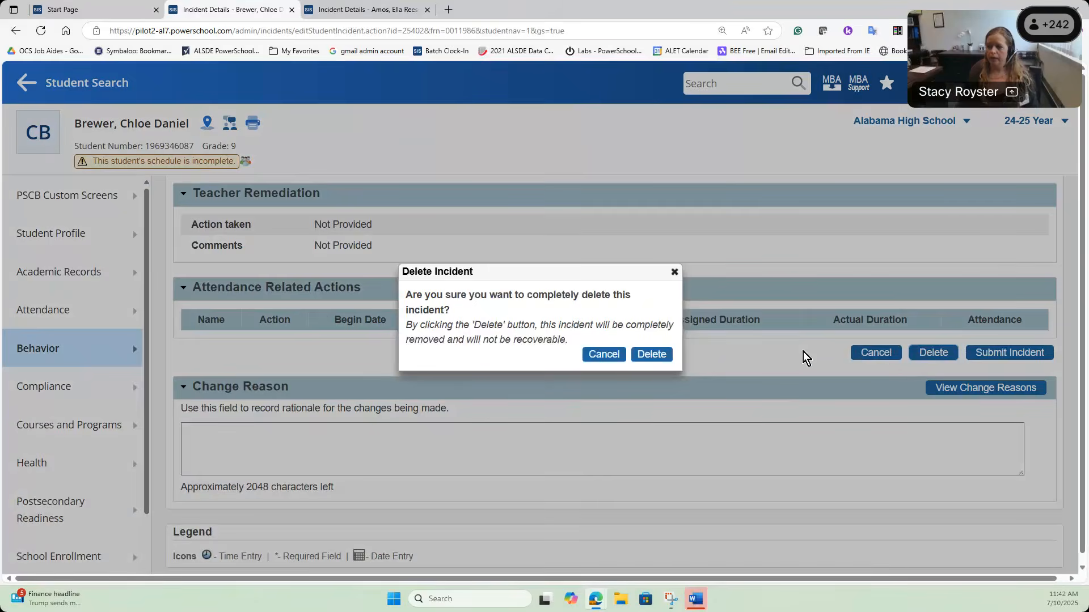
left_click(650, 355)
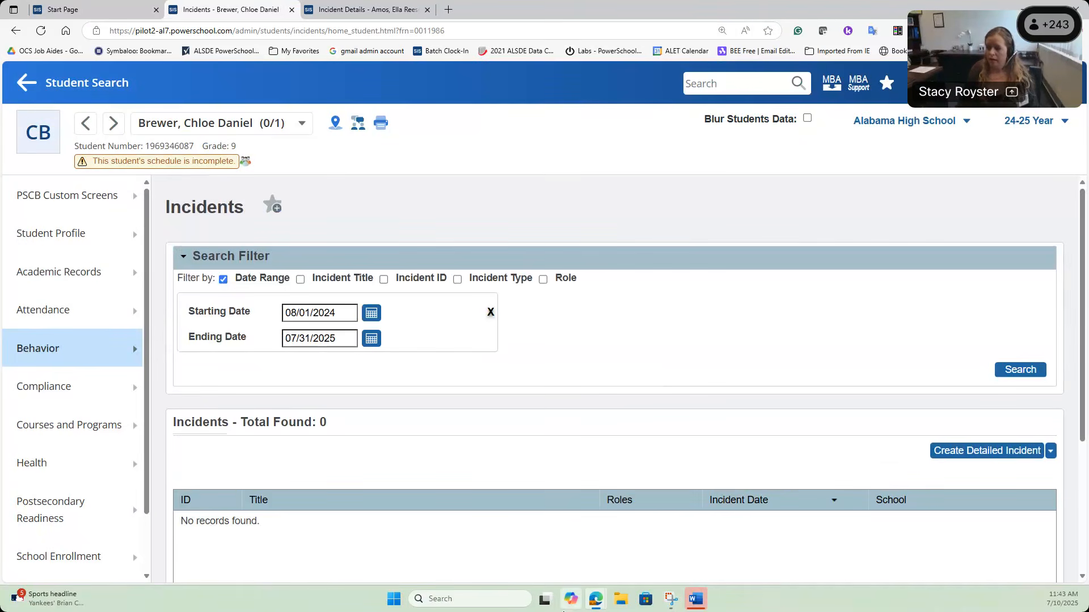
Step: Reload the teacher's observations list and filter it to show all statuses
mouse_move(594, 603)
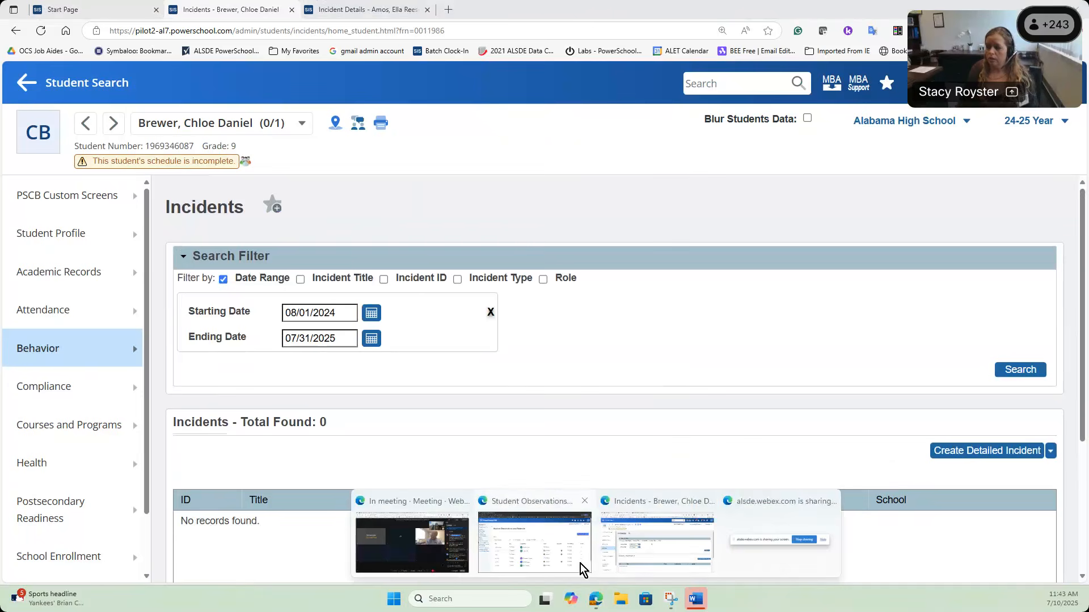
left_click(583, 569)
left_click(40, 30)
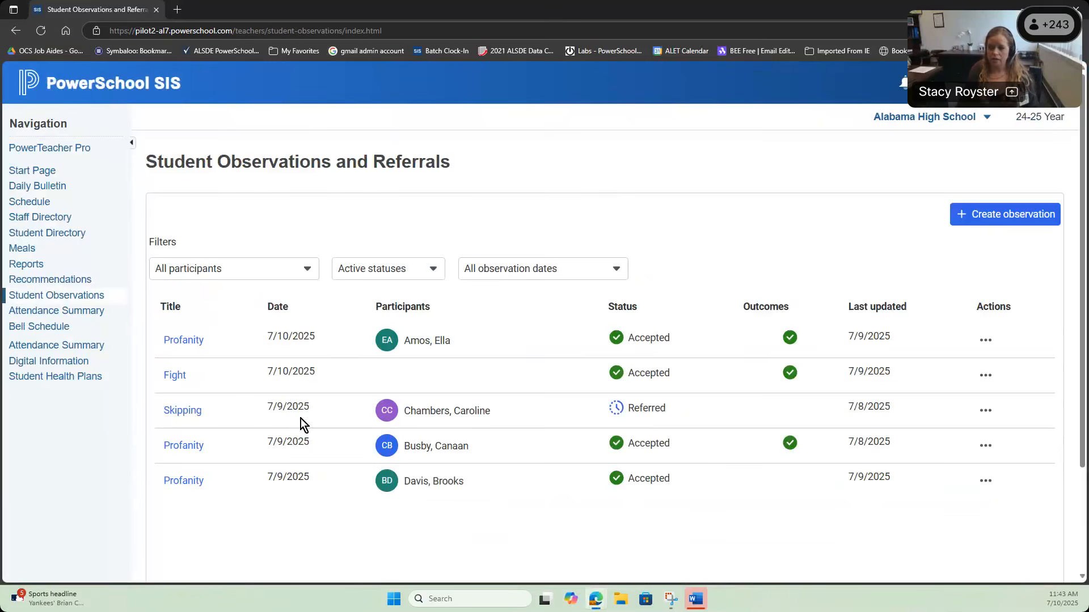
left_click(382, 270)
left_click(381, 325)
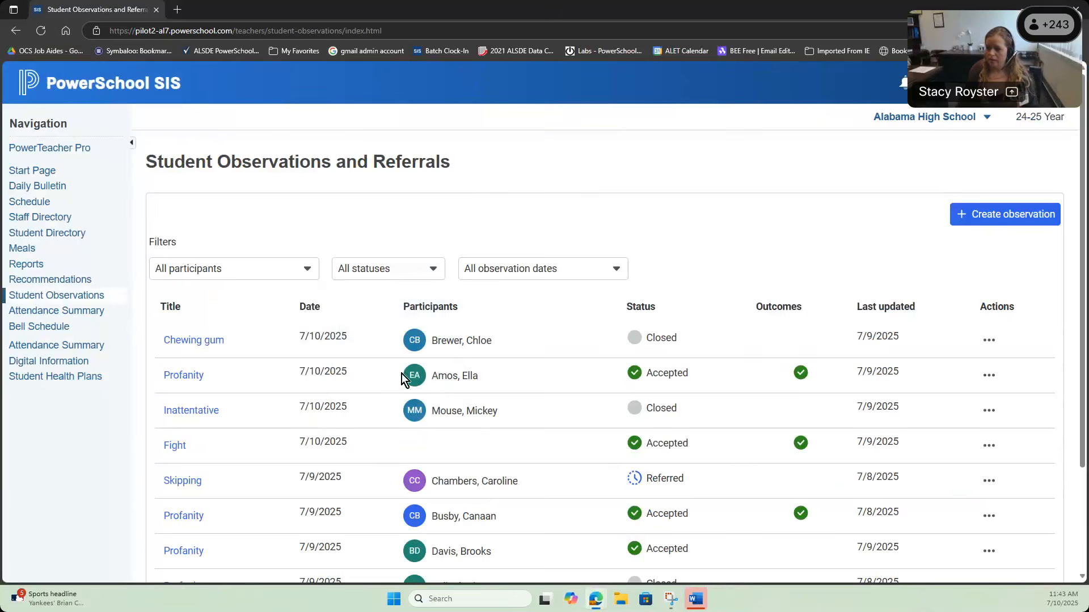
scroll(586, 383, "down", 1)
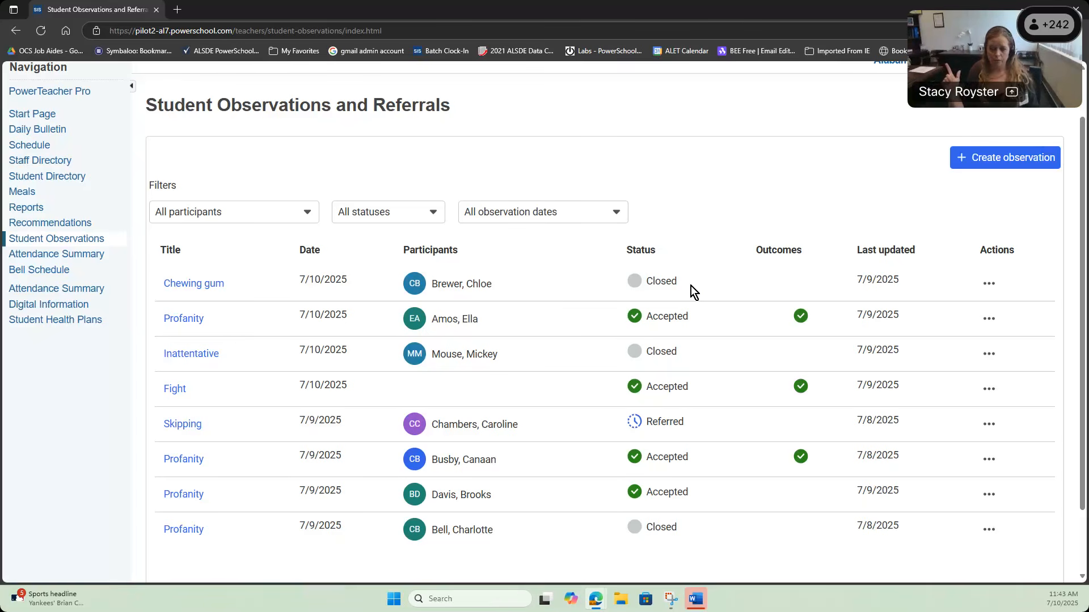
Step: Review the Chewing gum observation's details and open a print preview of the page
left_click(989, 284)
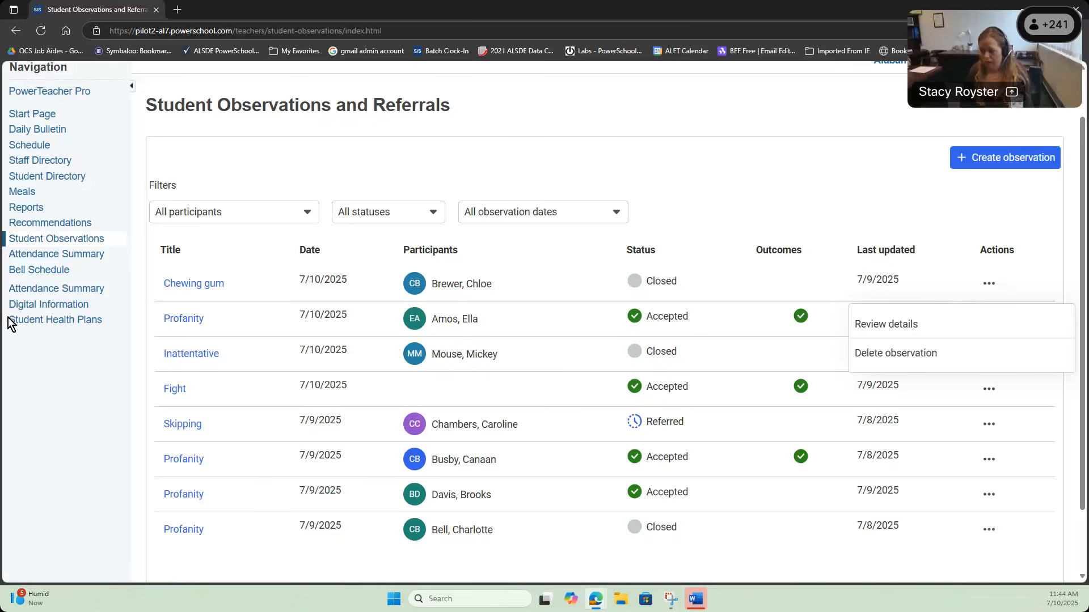
left_click(987, 324)
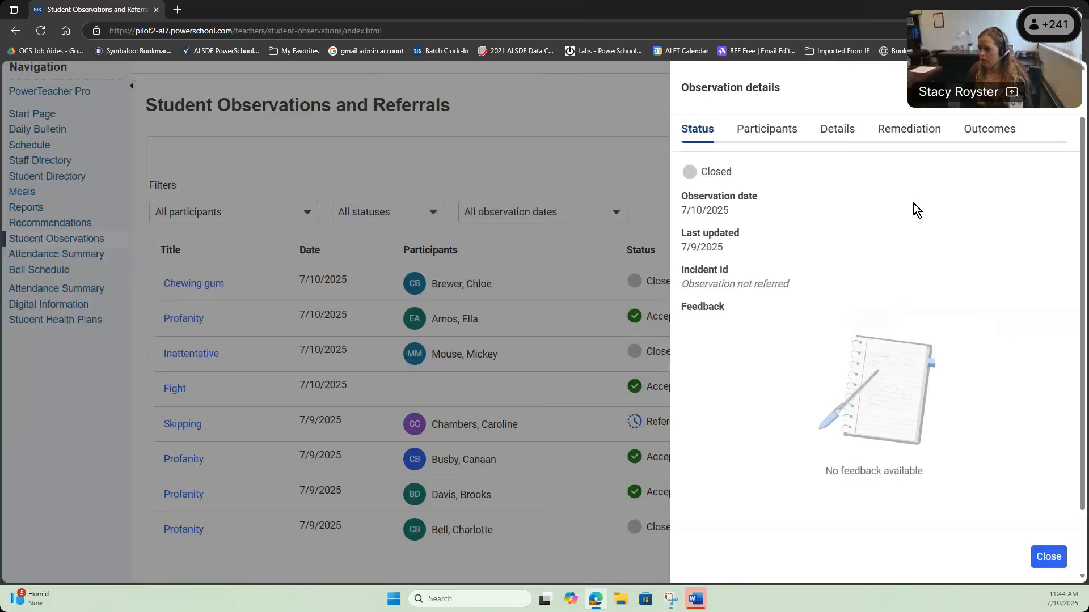
right_click(914, 203)
left_click(928, 272)
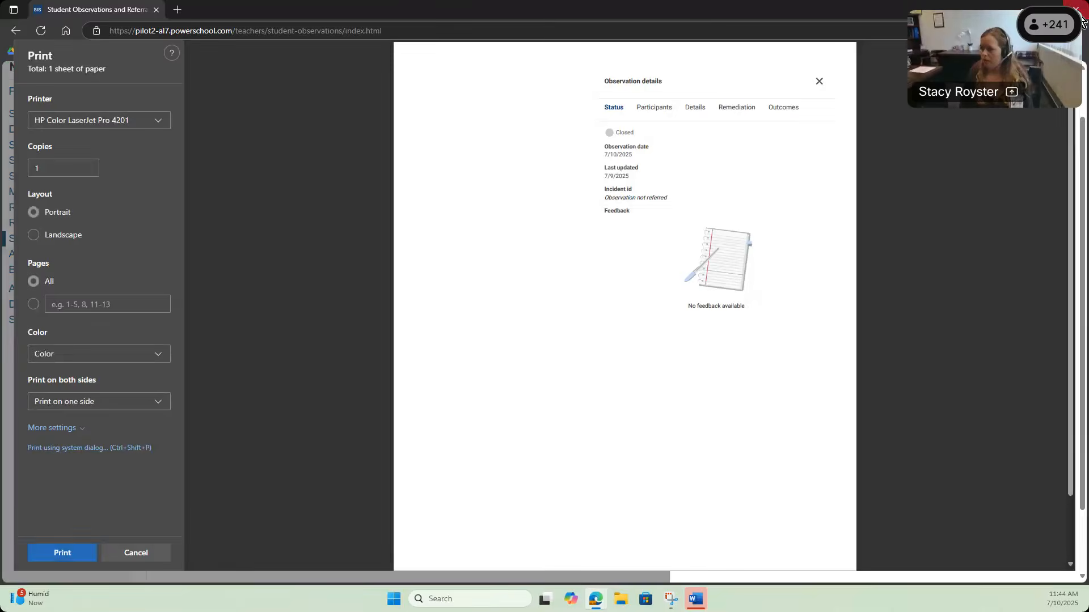
Step: Close the print preview and return to the administrator window's empty Incidents page
left_click(1079, 17)
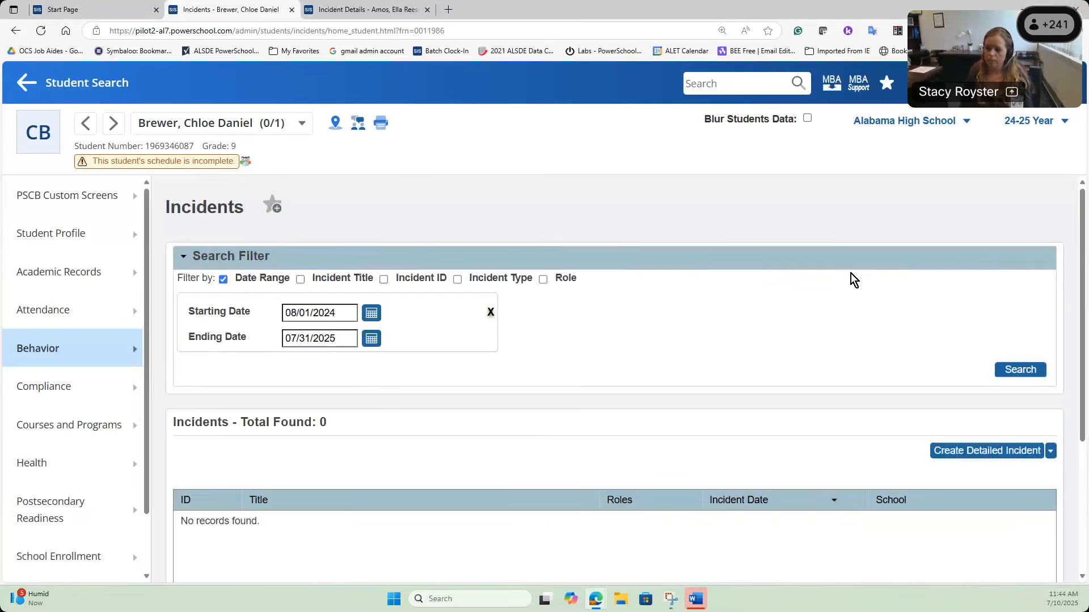
left_click(596, 596)
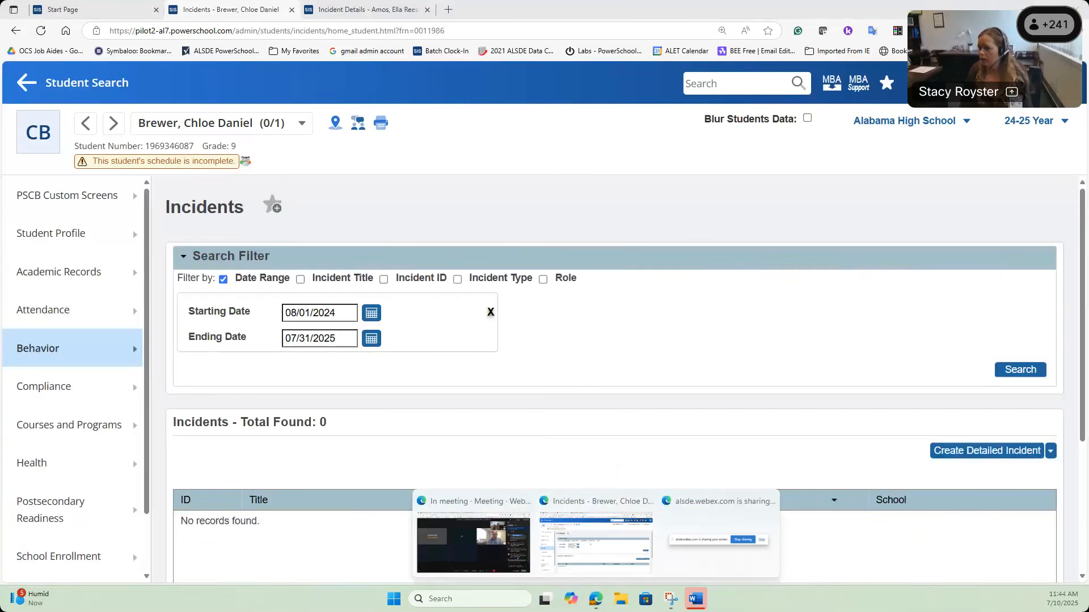
left_click(1052, 31)
Step: Open a new InPrivate window and go to pilot2-al7.powerschool.com/teachers
left_click(942, 86)
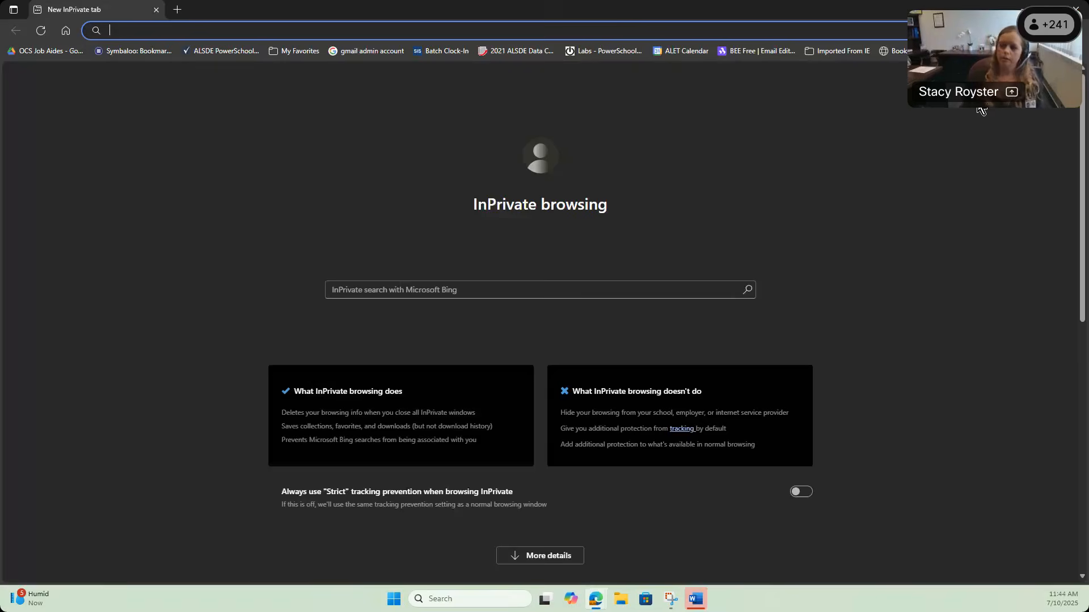
type("pil")
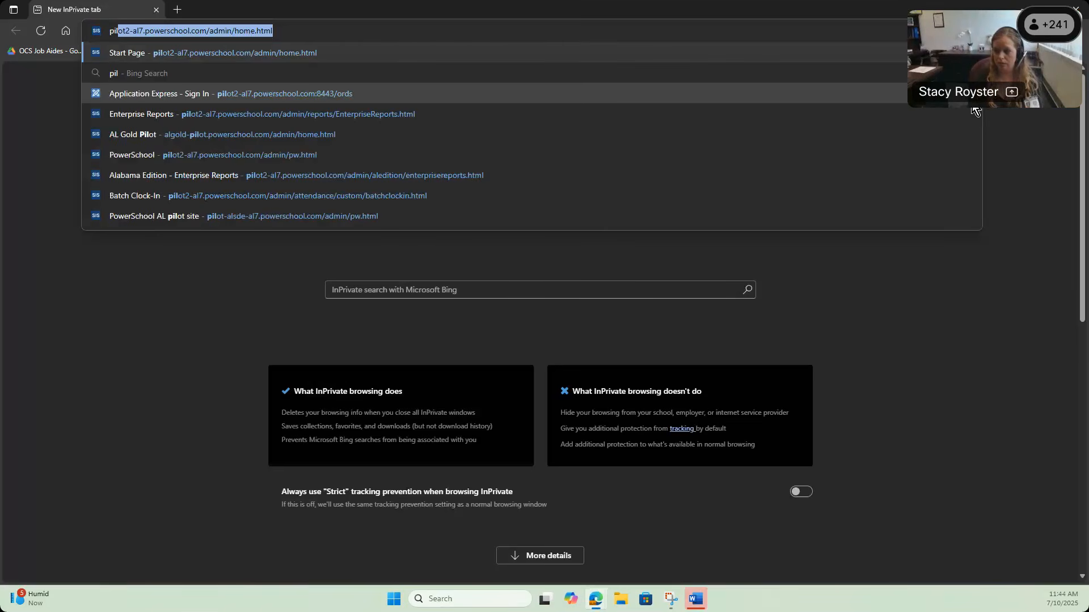
key("Right")
key("BackSpace")
key("BackSpace")
key("BackSpace")
key("BackSpace")
key("BackSpace")
key("BackSpace")
key("BackSpace")
key("BackSpace")
key("BackSpace")
key("BackSpace")
key("BackSpace")
key("BackSpace")
key("BackSpace")
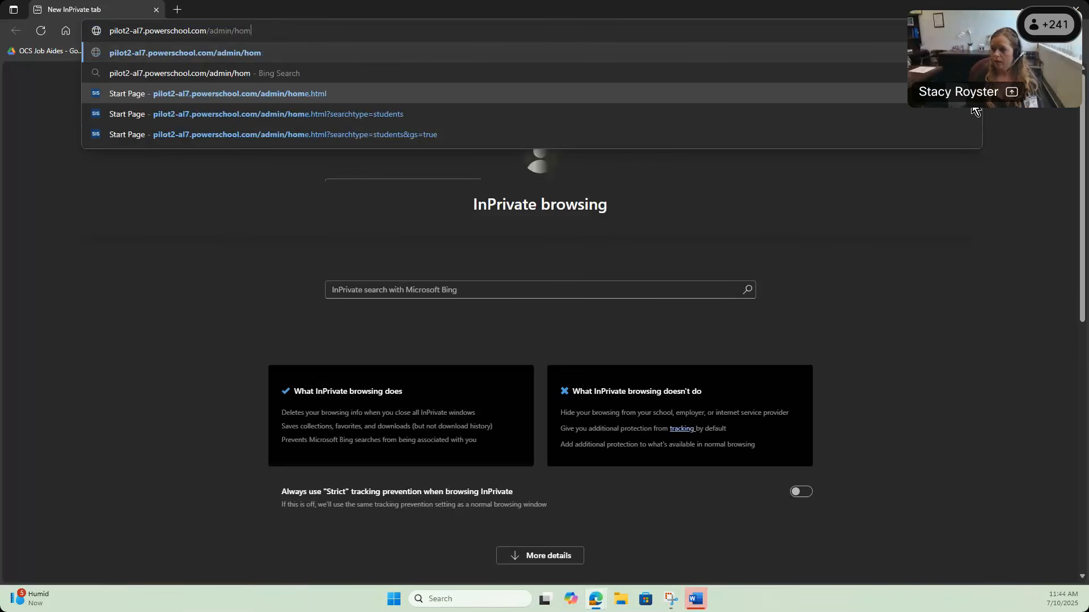
key("BackSpace")
key("BackSpace")
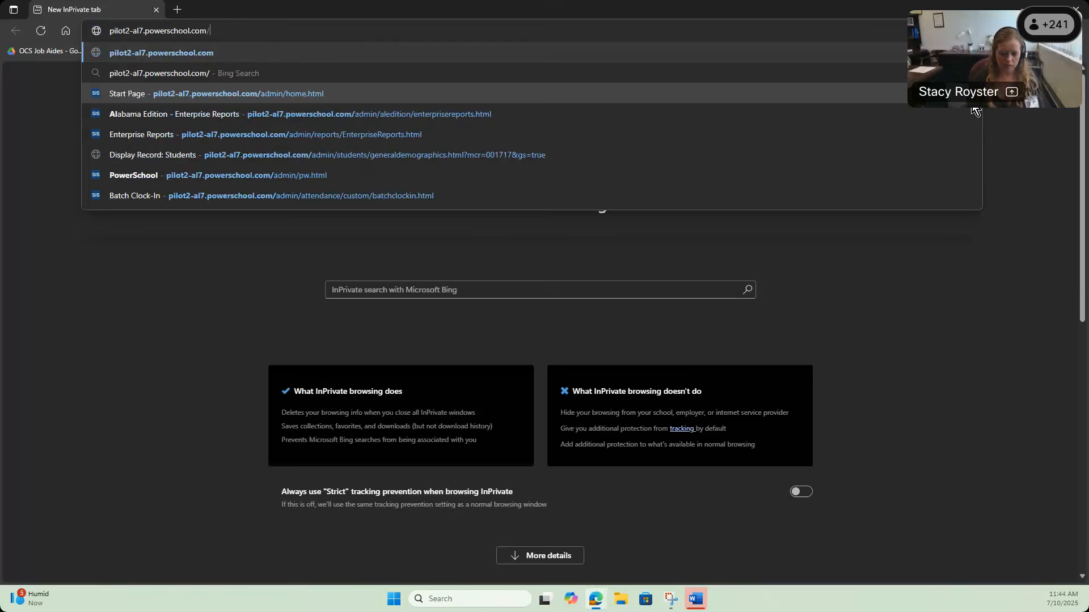
type("teachers")
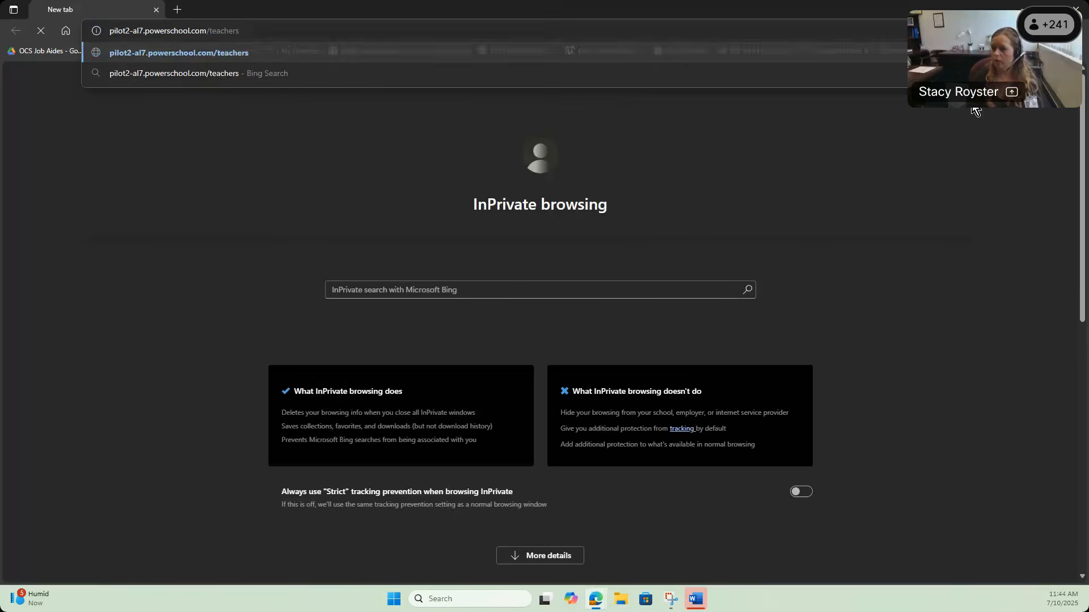
key("Return")
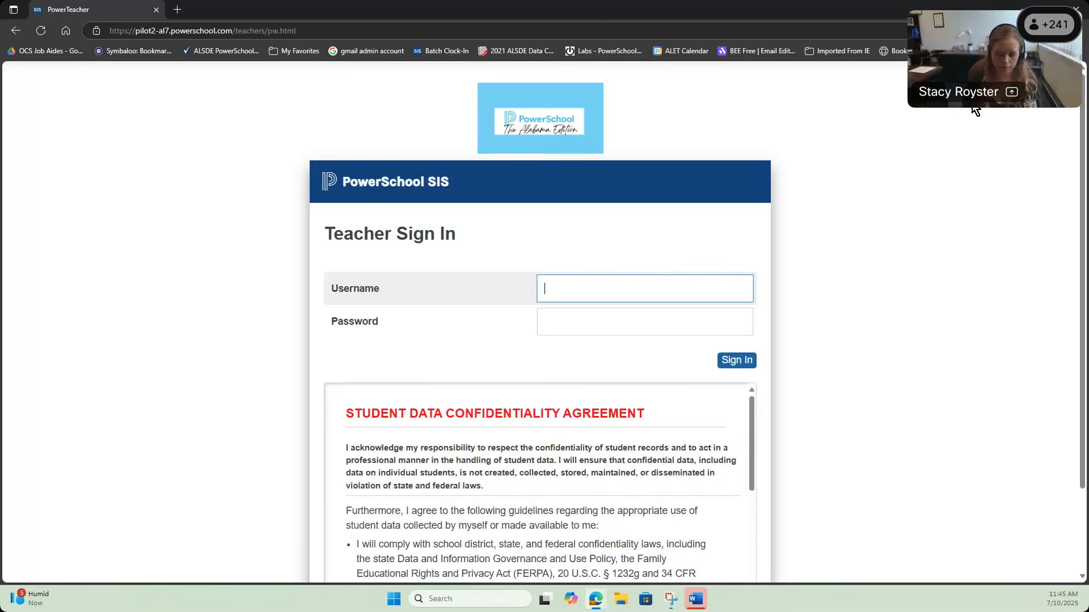
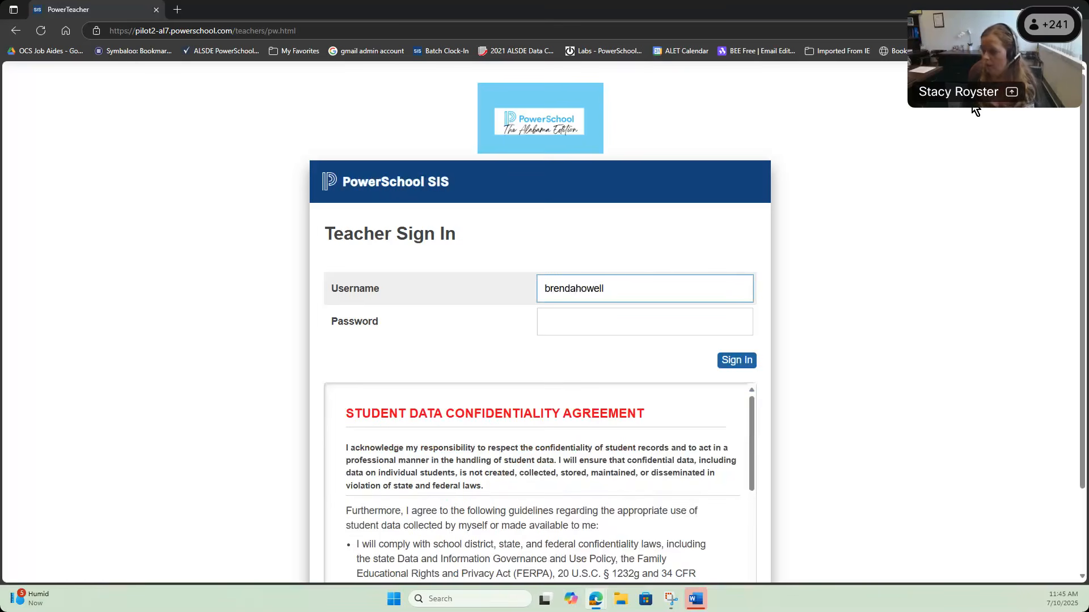
Step: Sign in to PowerTeacher with the teacher's username and password
left_click(645, 311)
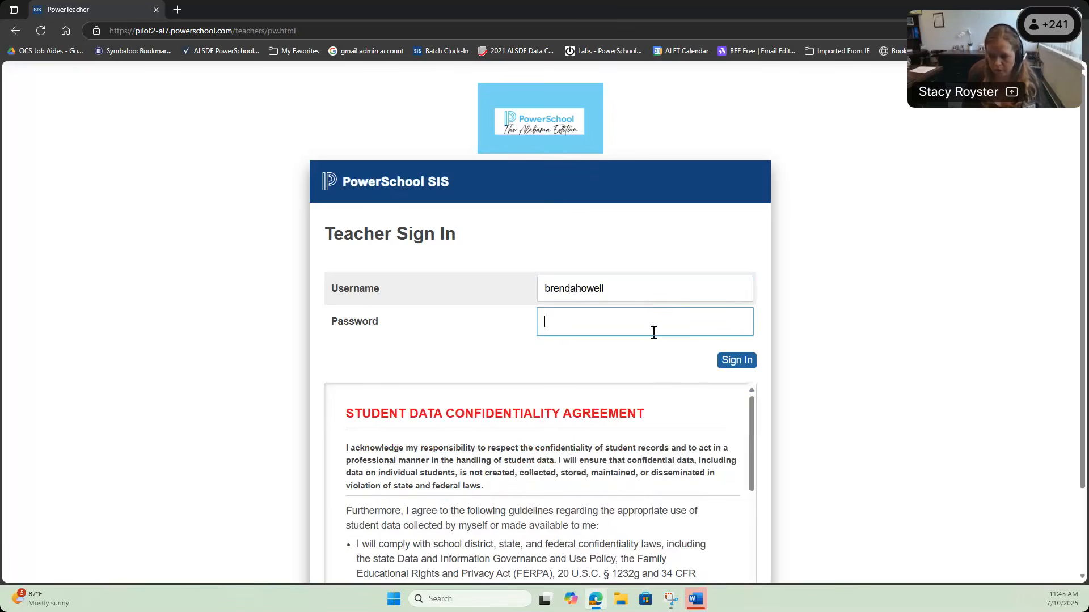
type("•••••••••••••")
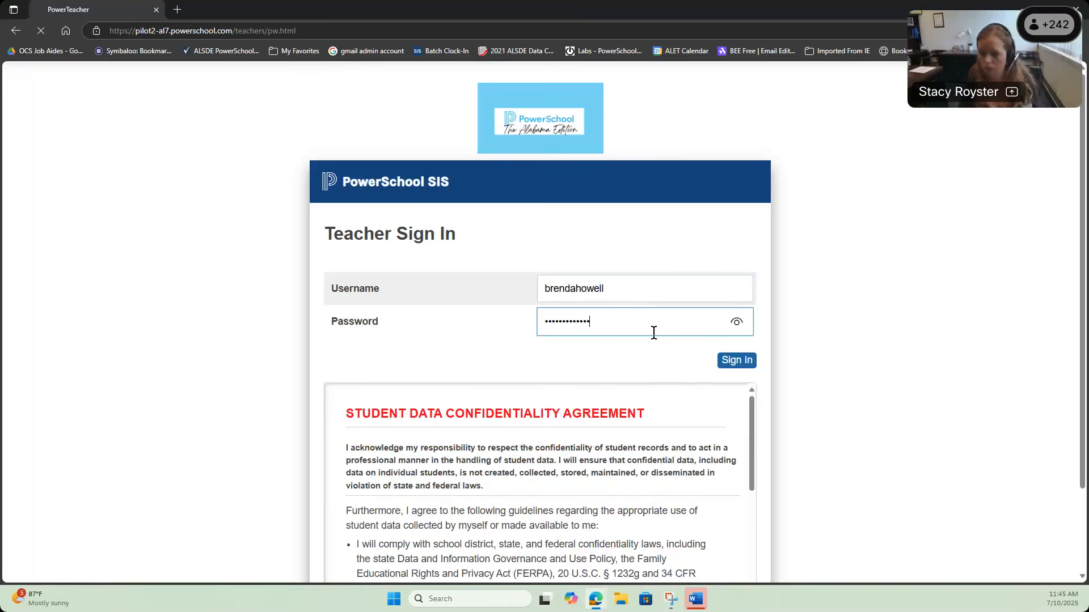
key("Return")
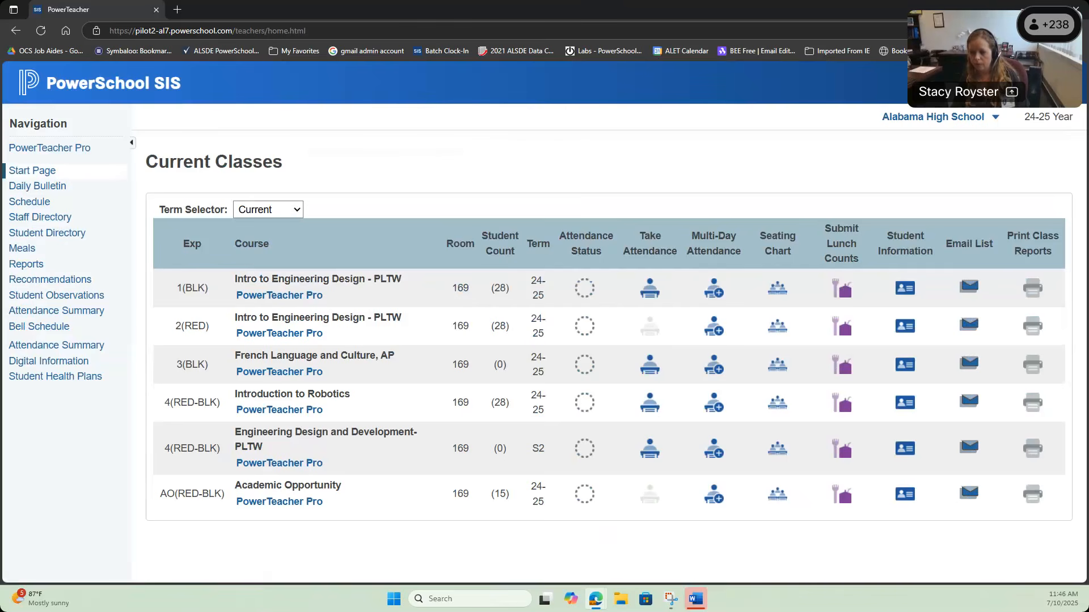
left_click(1023, 6)
left_click(448, 9)
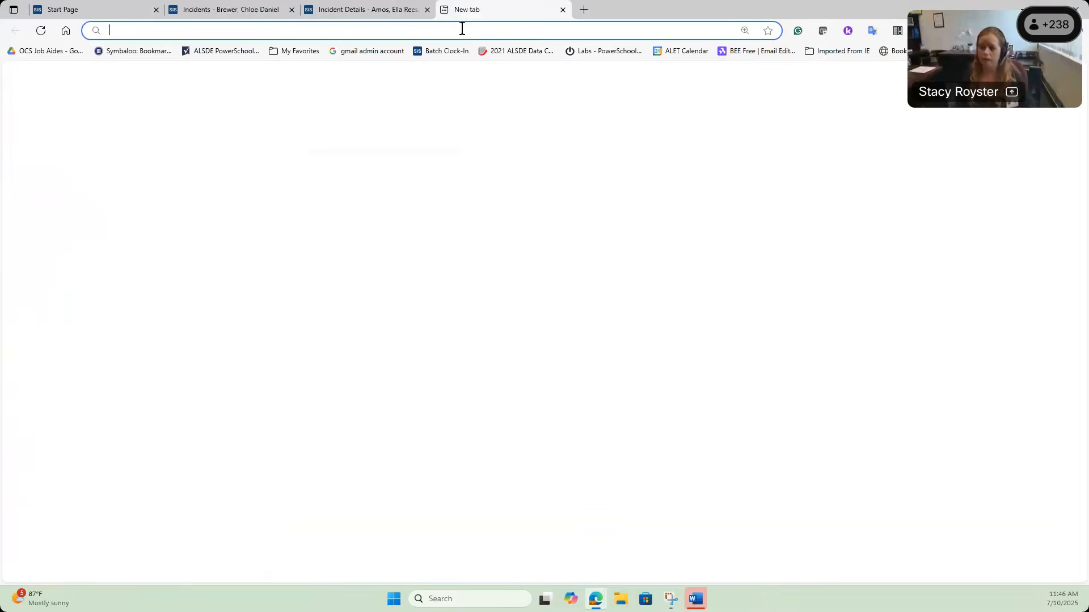
type("studio")
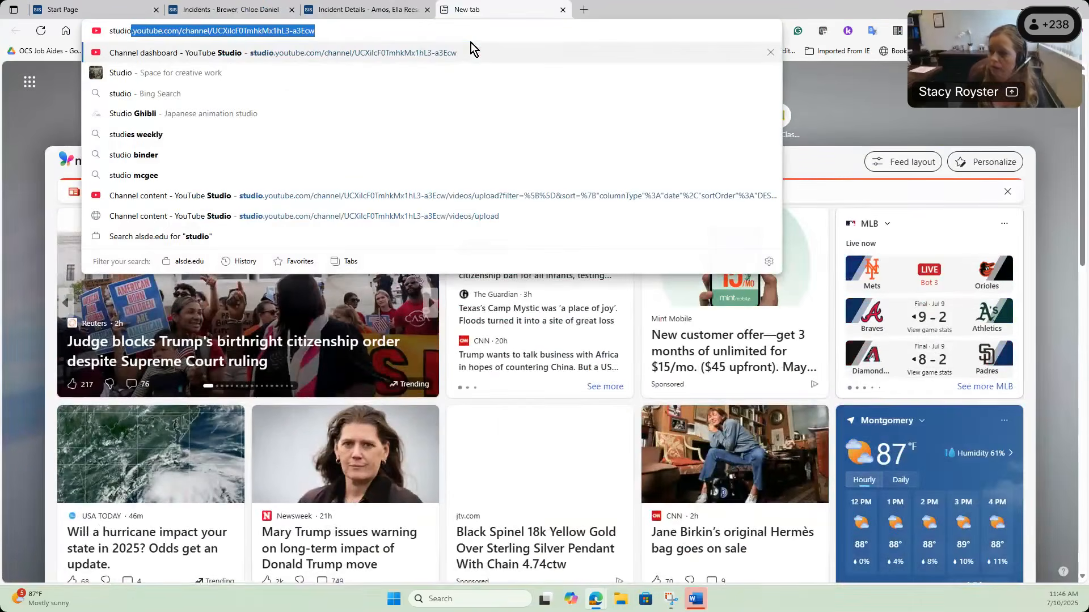
key("Return")
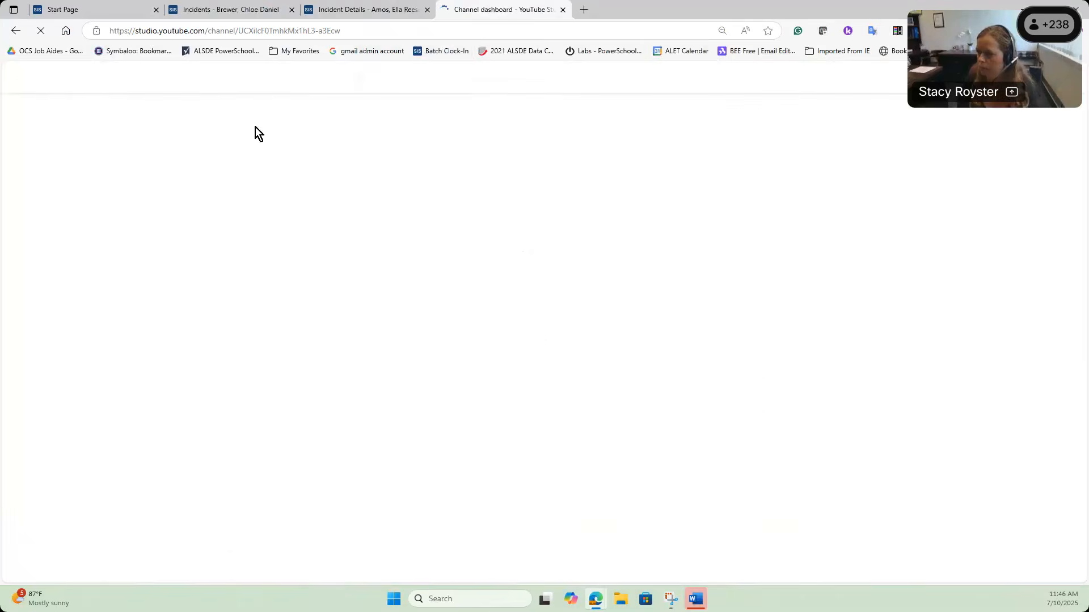
left_click(67, 237)
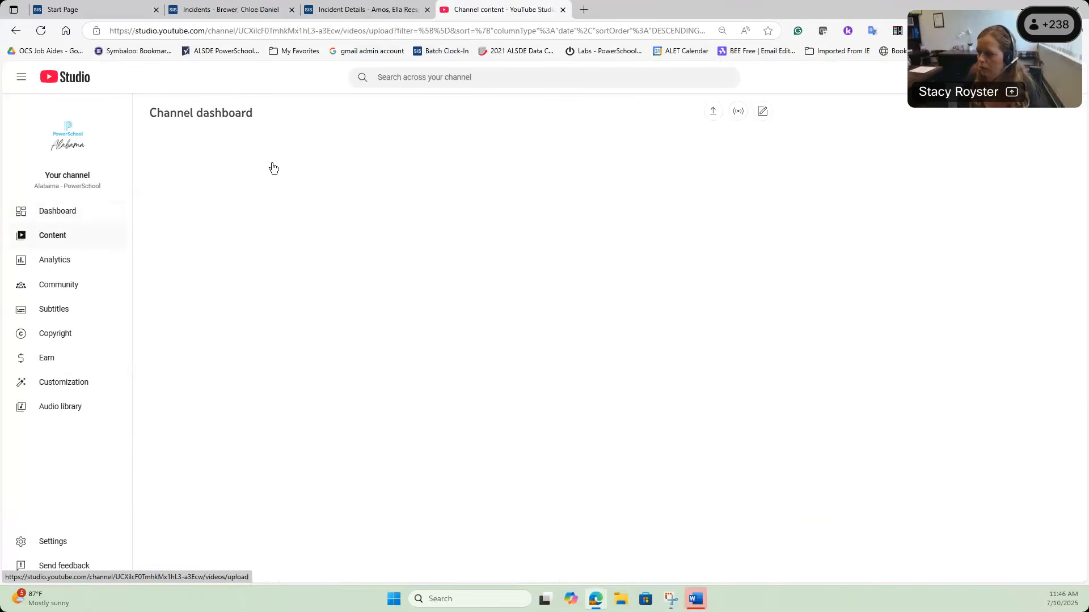
left_click(493, 80)
type("discipline")
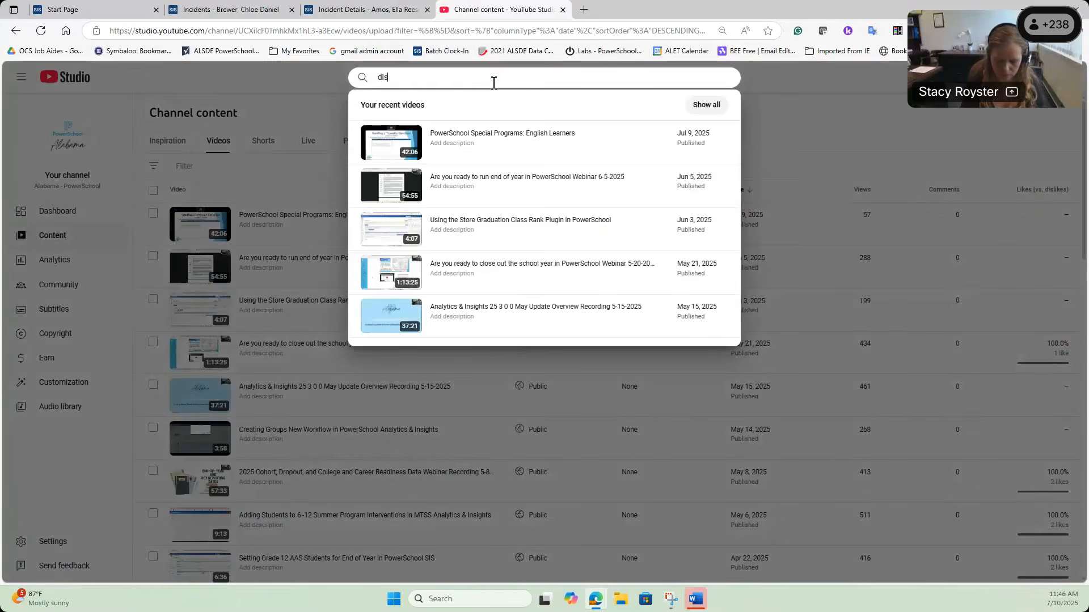
key("Return")
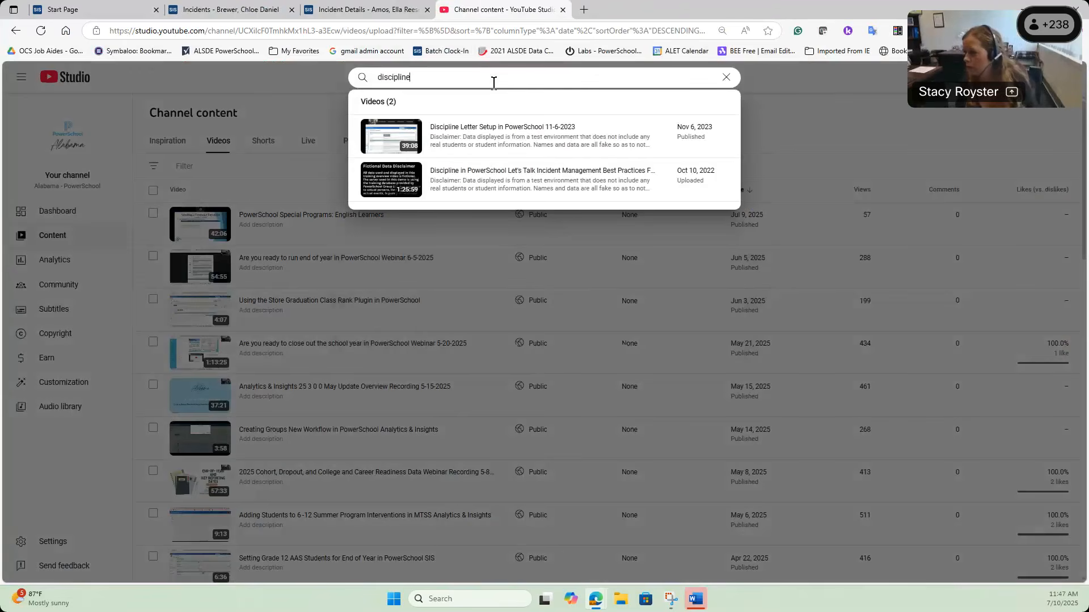
Step: Open the Discipline Letter Setup video's details, preview its watch page, then close it
left_click(498, 128)
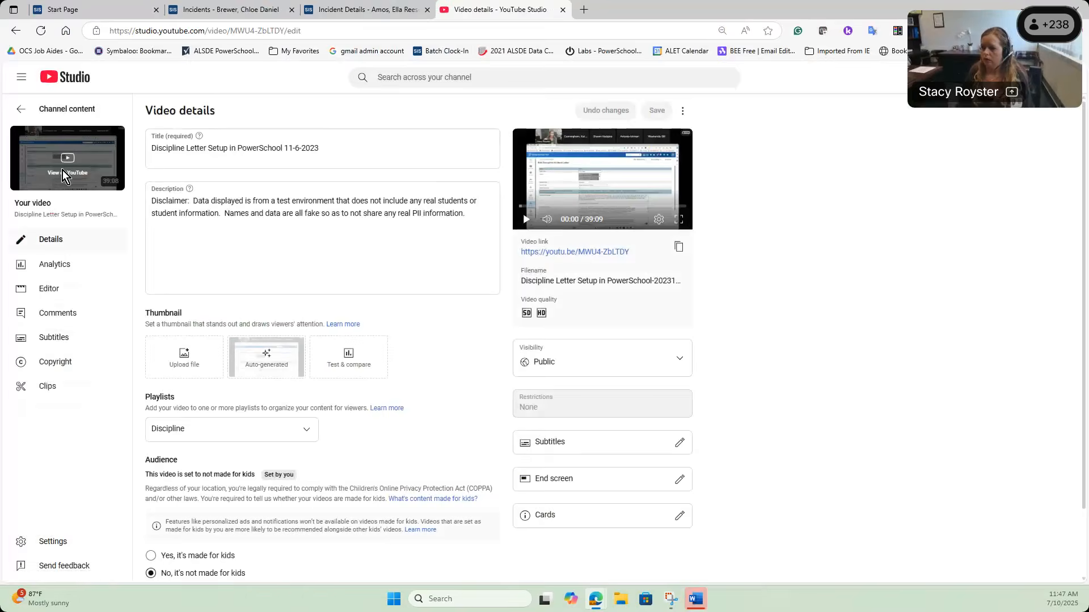
left_click(62, 171)
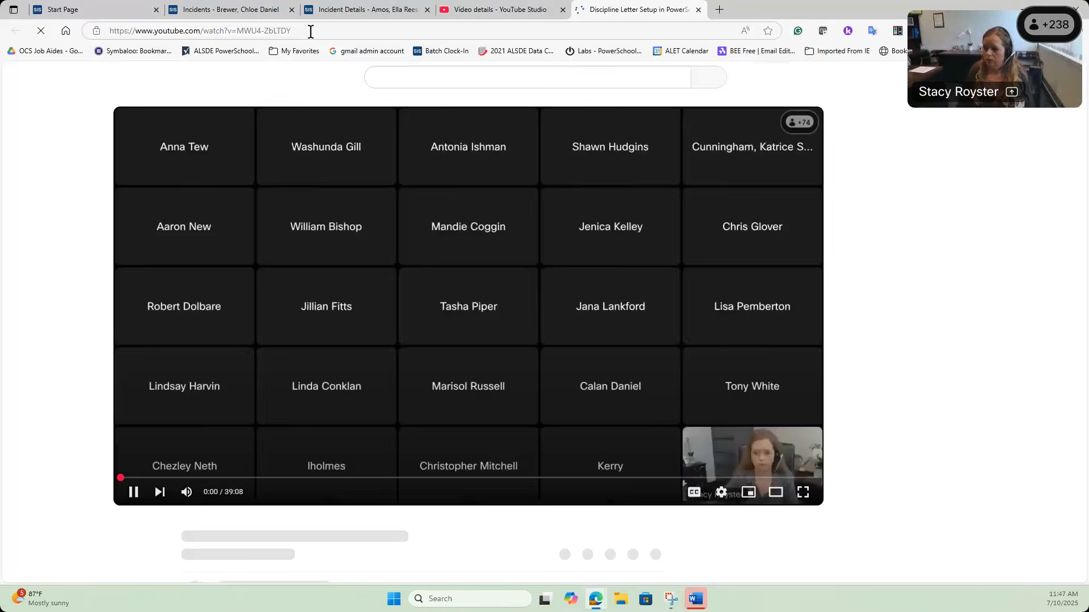
left_click(311, 31)
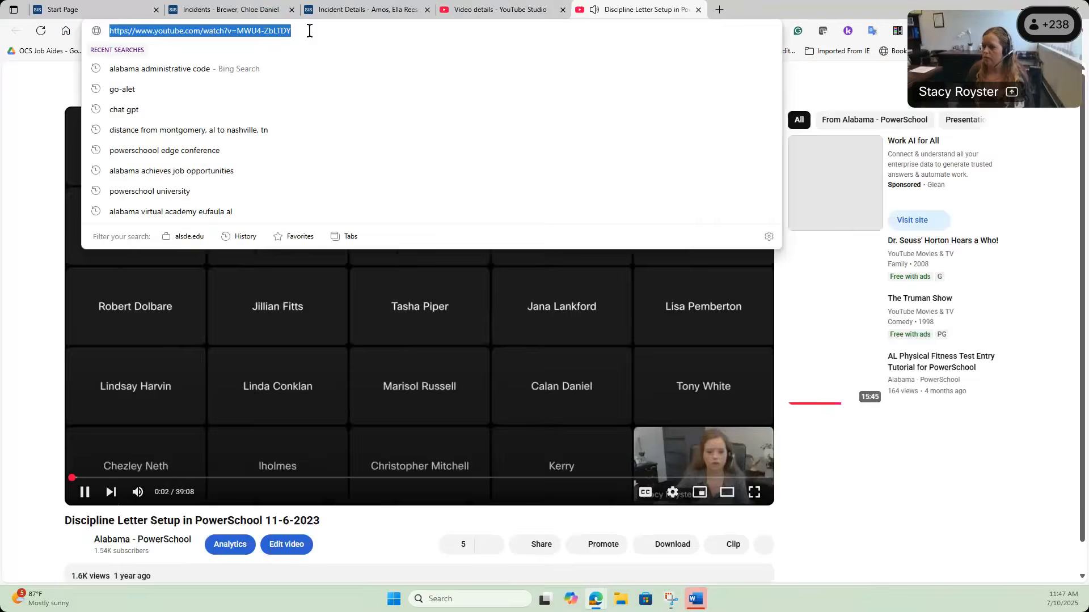
left_click(698, 10)
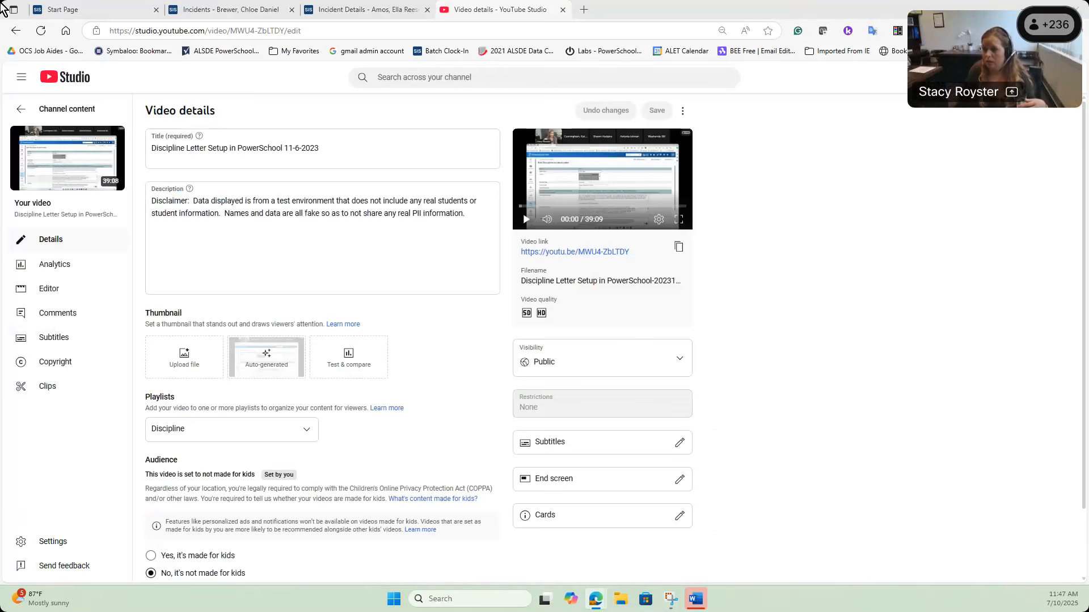
Step: Search for another student by name, open their Incidents page, then switch to the Profanity incident's details
left_click(258, 8)
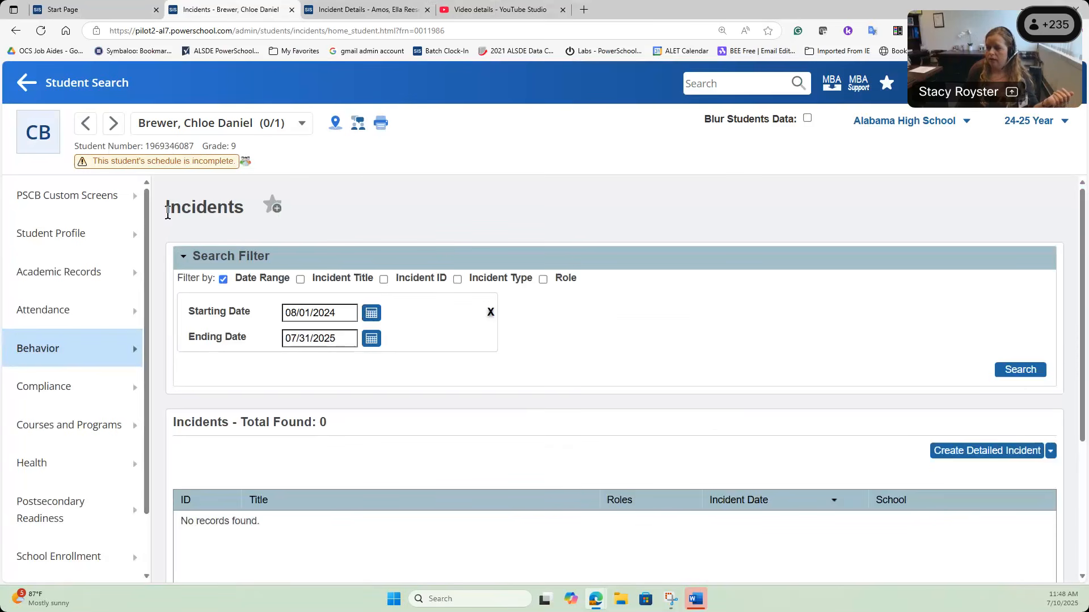
left_click(721, 83)
type("mouse")
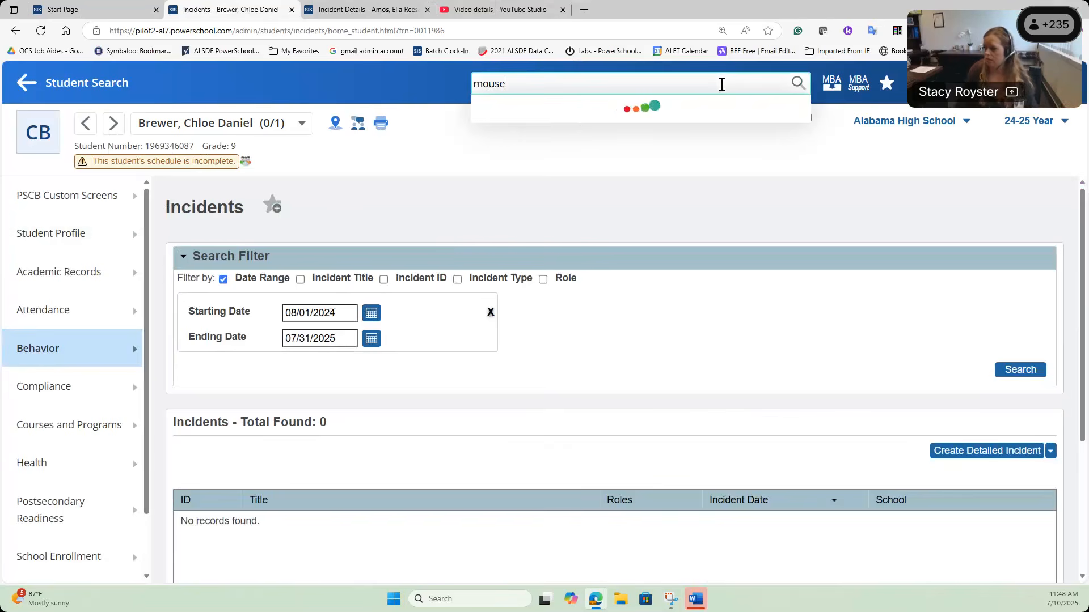
left_click(543, 137)
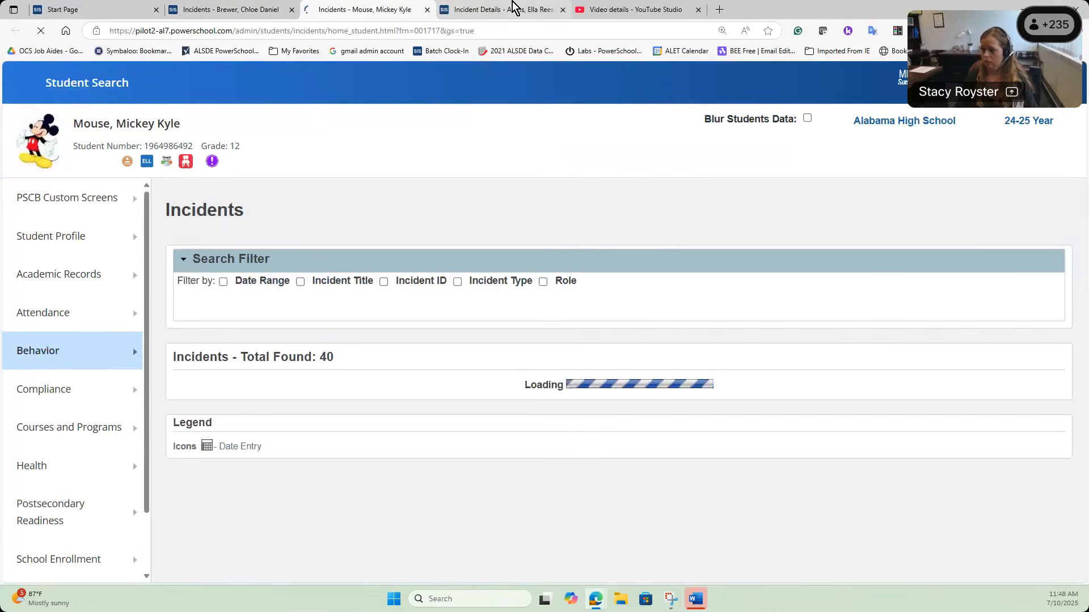
key("ctrl+Tab")
right_click(687, 324)
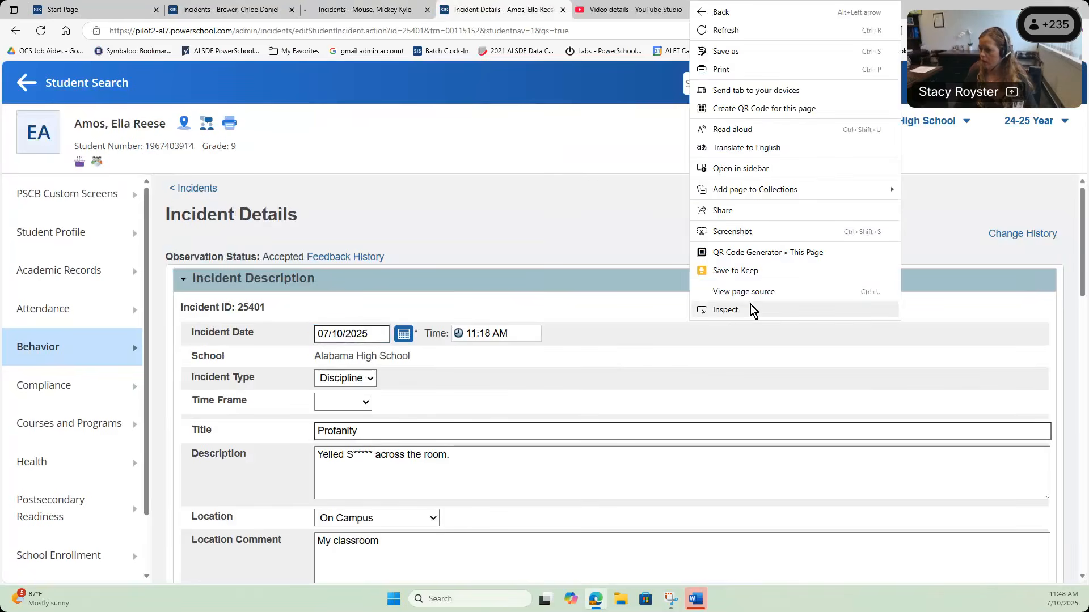
left_click(781, 77)
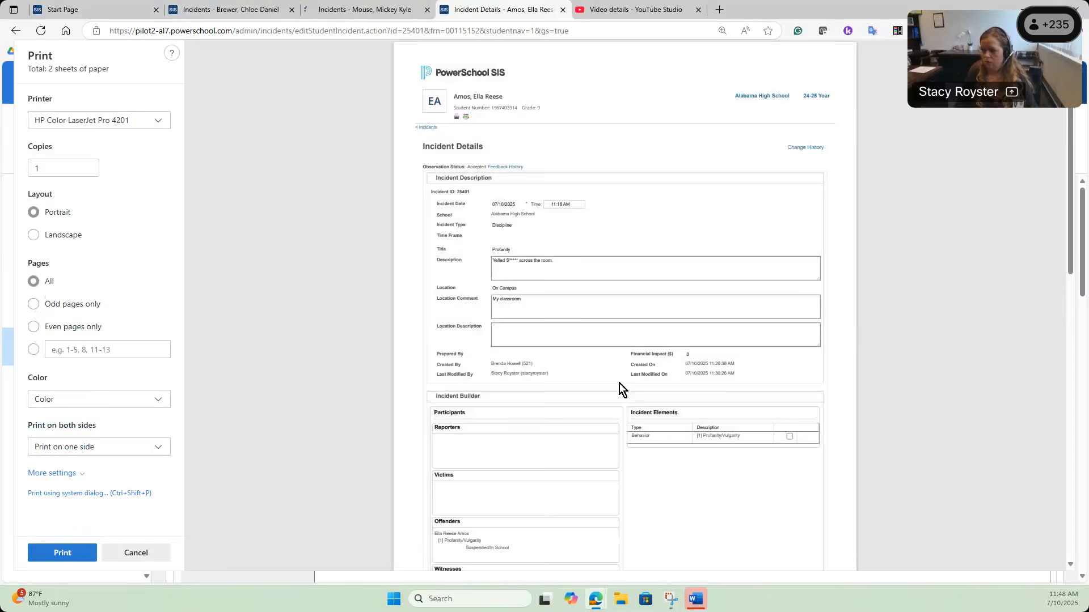
scroll(620, 384, "down", 3)
scroll(652, 417, "down", 4)
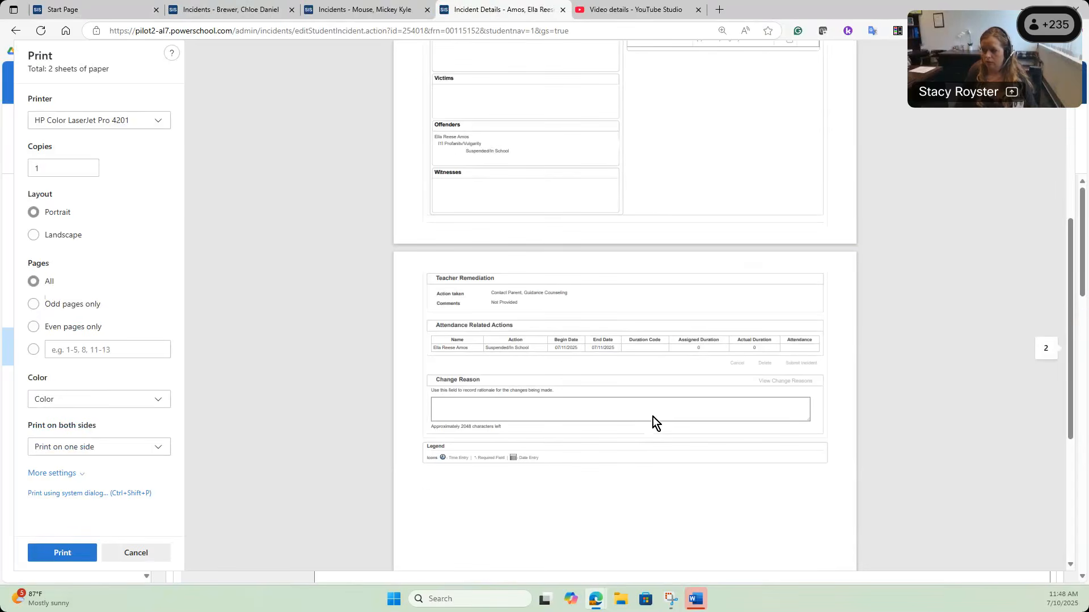
left_click(135, 553)
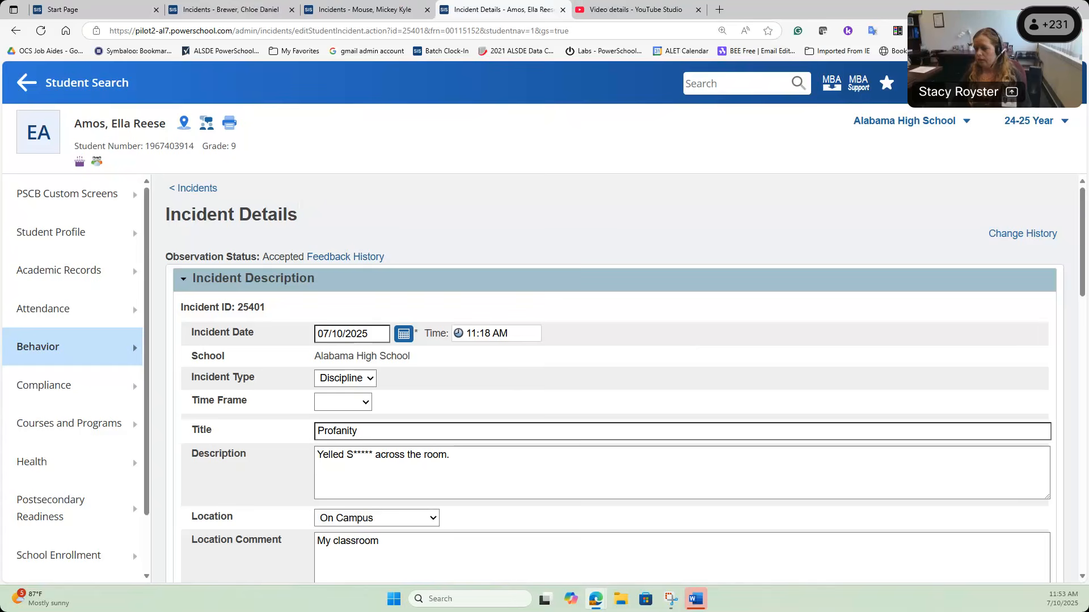
Step: Scroll down through Profanity incident 25401's details
scroll(378, 419, "down", 2)
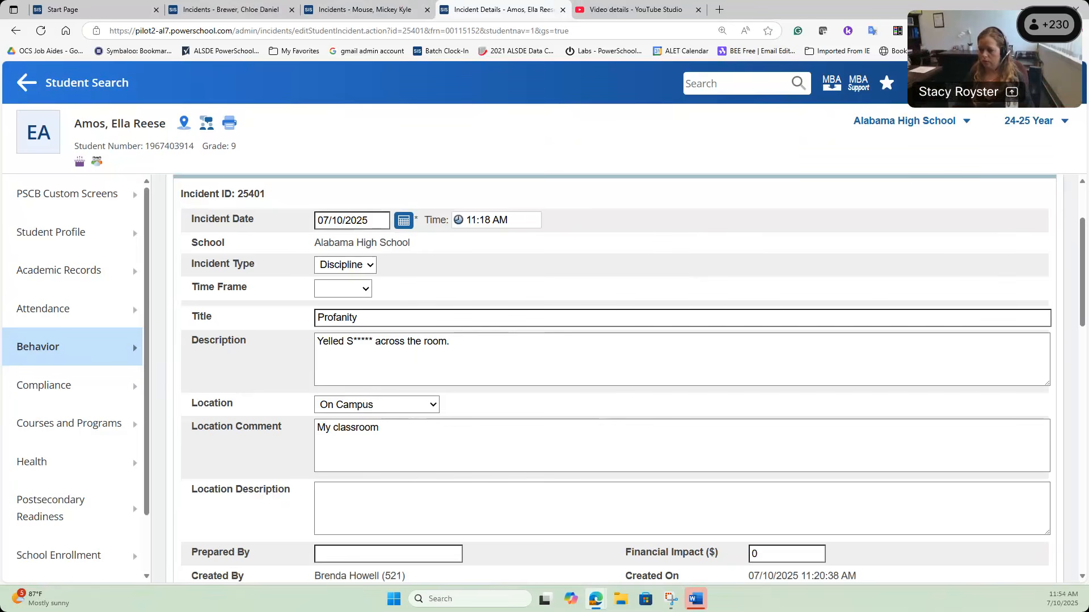
Step: Bring the PowerTeacher window with its six-class Current Classes page to the front
mouse_move(598, 607)
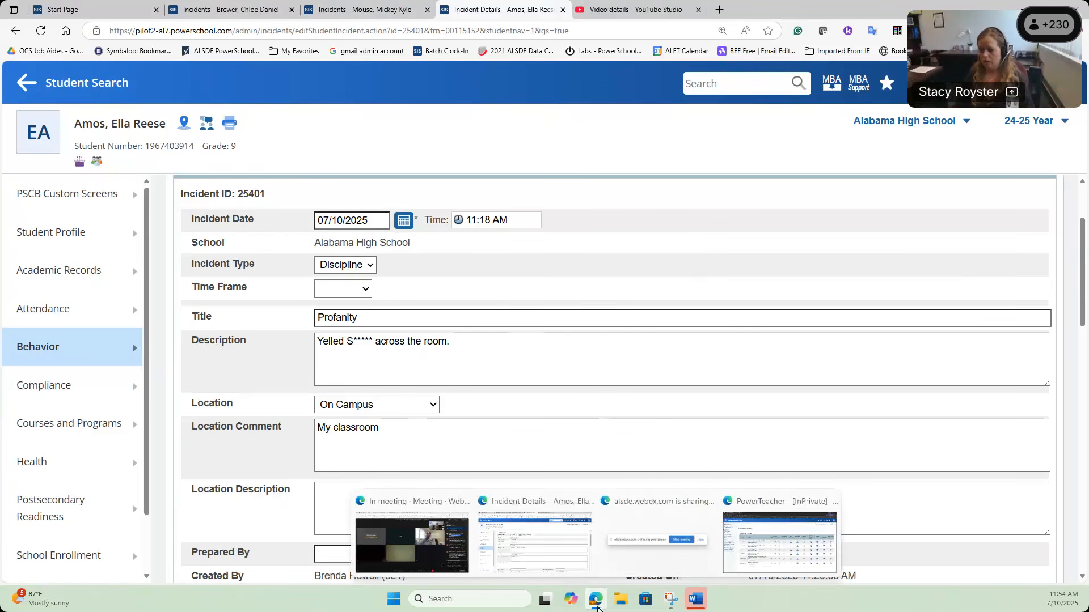
left_click(821, 545)
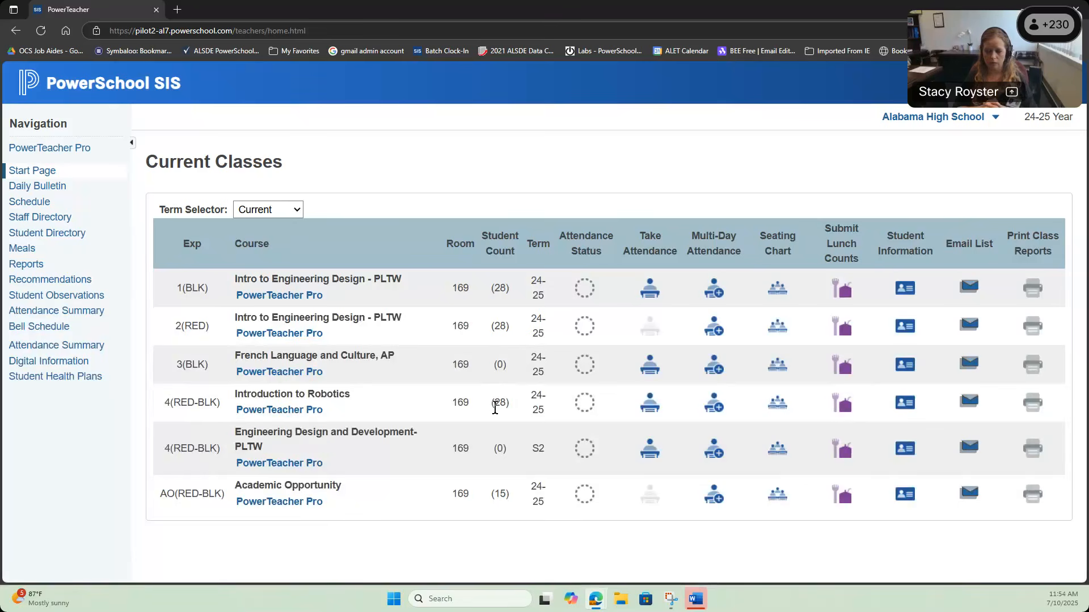